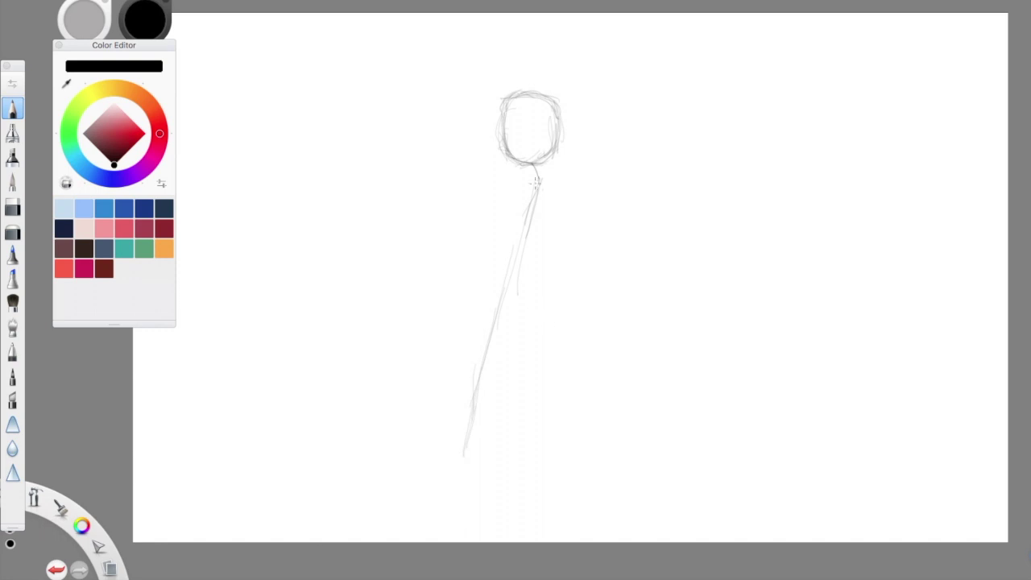
Step: Sketch the chest plate's lower curves, the helmet rim, the shoulder pad and the guide line for the lowered arm
drag(491, 236, 581, 242)
drag(489, 263, 545, 269)
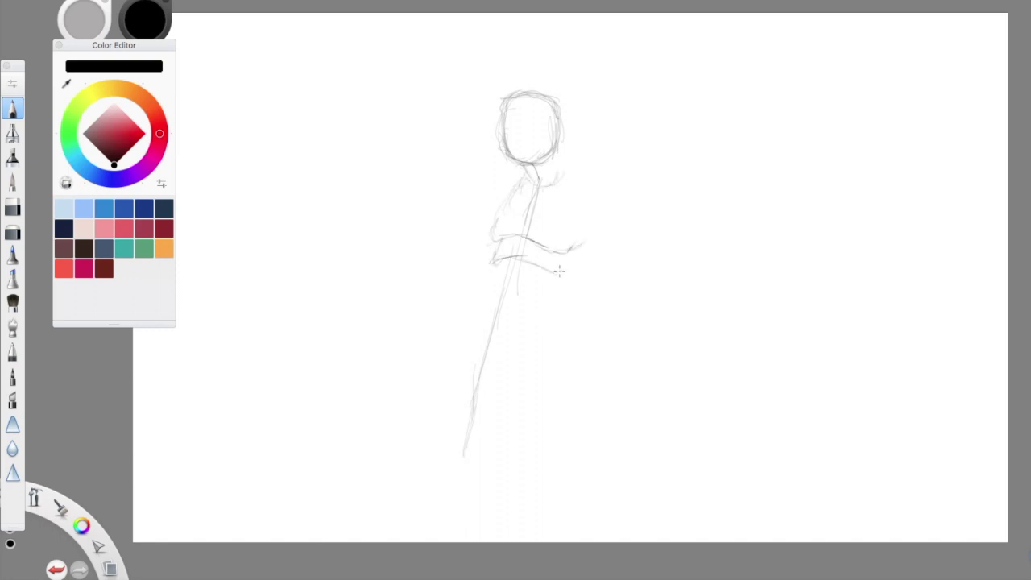
mouse_move(488, 125)
mouse_down()
mouse_move(573, 126)
mouse_move(555, 167)
mouse_move(620, 221)
mouse_move(657, 294)
mouse_up()
drag(644, 249, 646, 344)
mouse_move(578, 168)
mouse_down()
mouse_move(614, 208)
mouse_move(626, 194)
mouse_move(611, 224)
mouse_up()
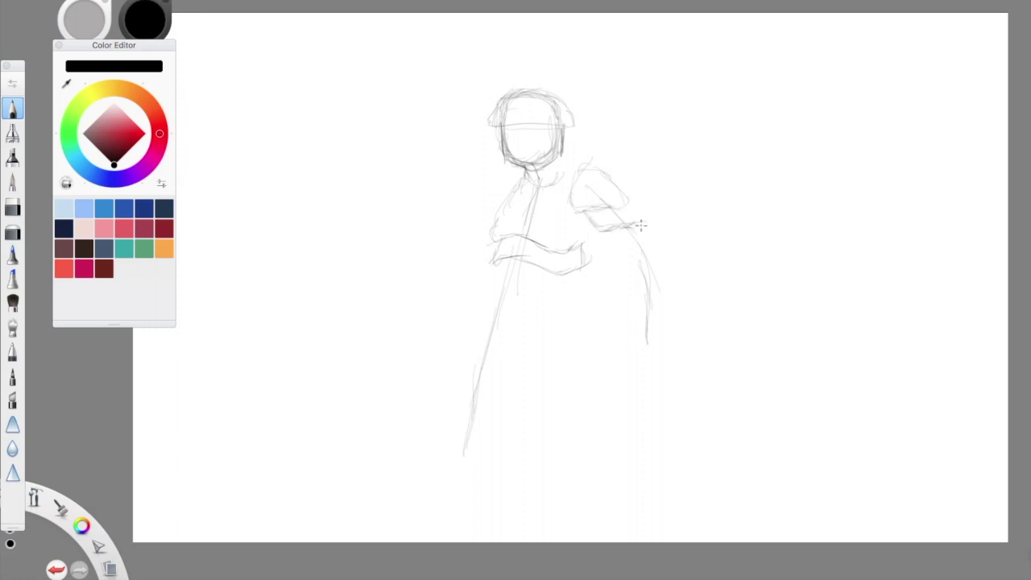
Step: Sketch the lowered arm's segmented armour and open hand, and add the chest plate's neckline and lowest band
key(e)
mouse_move(570, 187)
mouse_down()
mouse_move(632, 217)
mouse_move(638, 248)
mouse_up()
key(e)
drag(561, 127, 573, 193)
mouse_move(524, 170)
mouse_down()
mouse_move(586, 157)
mouse_move(620, 197)
mouse_up()
mouse_move(622, 192)
mouse_down()
mouse_move(572, 206)
mouse_move(584, 226)
mouse_move(633, 224)
mouse_up()
mouse_move(587, 244)
mouse_down()
mouse_move(586, 257)
mouse_move(660, 264)
mouse_up()
drag(631, 220, 643, 238)
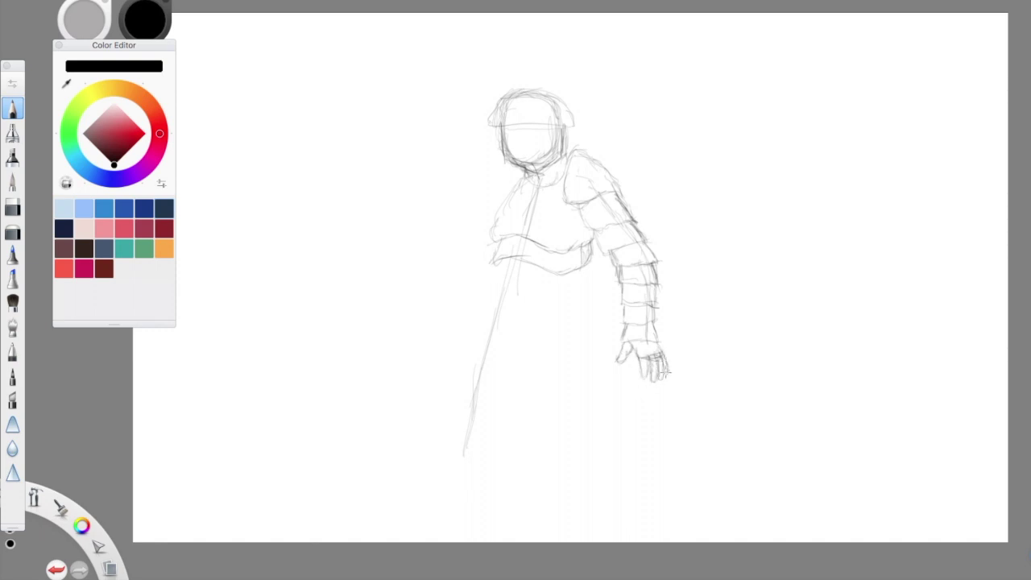
drag(501, 274, 561, 272)
drag(509, 194, 555, 197)
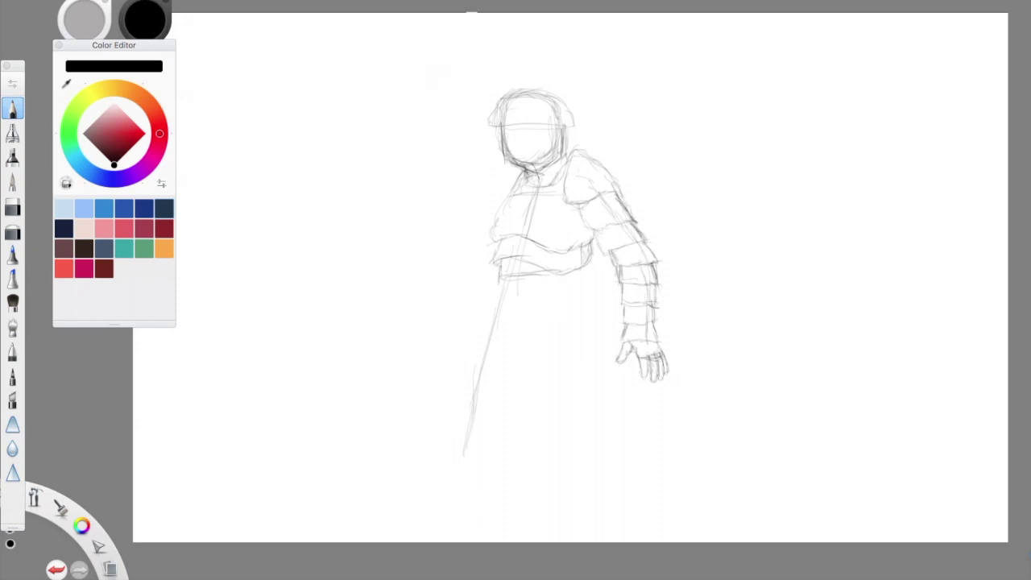
key(r)
drag(566, 306, 397, 298)
mouse_move(431, 169)
mouse_down()
mouse_move(417, 36)
mouse_move(443, 113)
mouse_move(440, 198)
mouse_up()
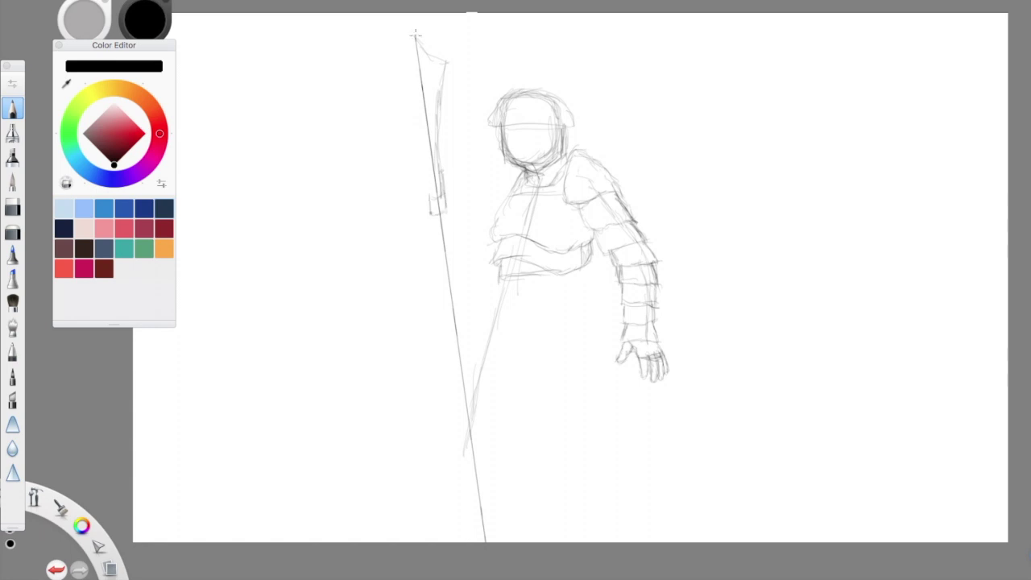
drag(415, 35, 428, 210)
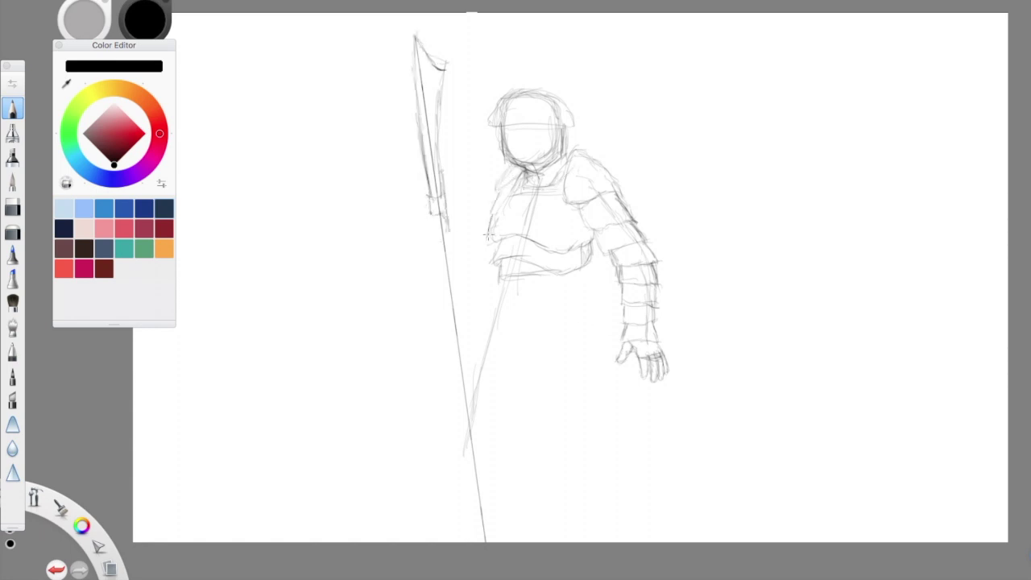
key(e)
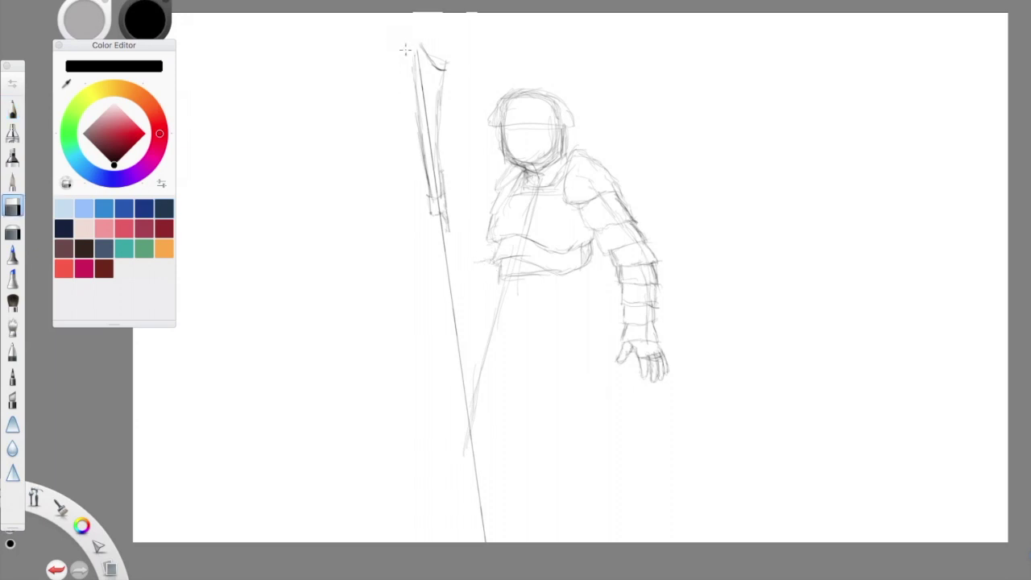
mouse_move(416, 36)
mouse_down()
mouse_move(430, 207)
mouse_move(483, 539)
mouse_up()
key(p)
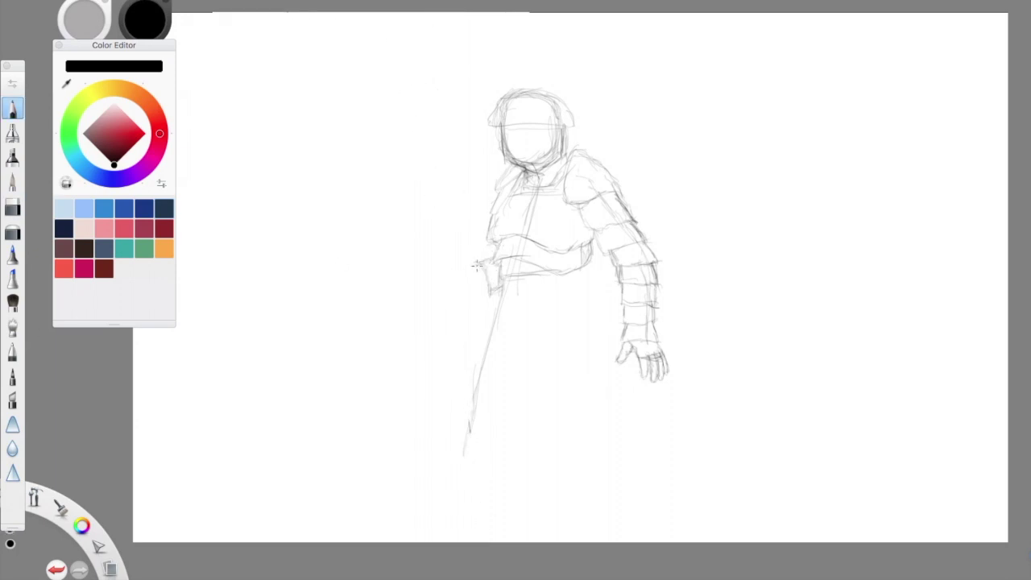
Step: Sketch the outstretched forearm with its segmented armour bands
drag(456, 270, 494, 275)
drag(443, 278, 443, 306)
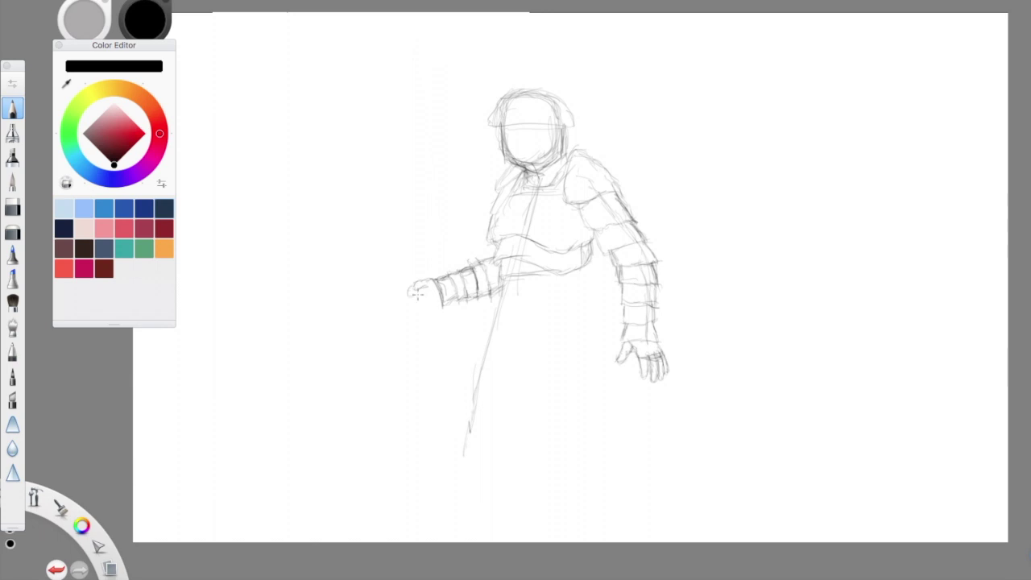
key(r)
drag(397, 299, 376, 313)
key(ctrl+z)
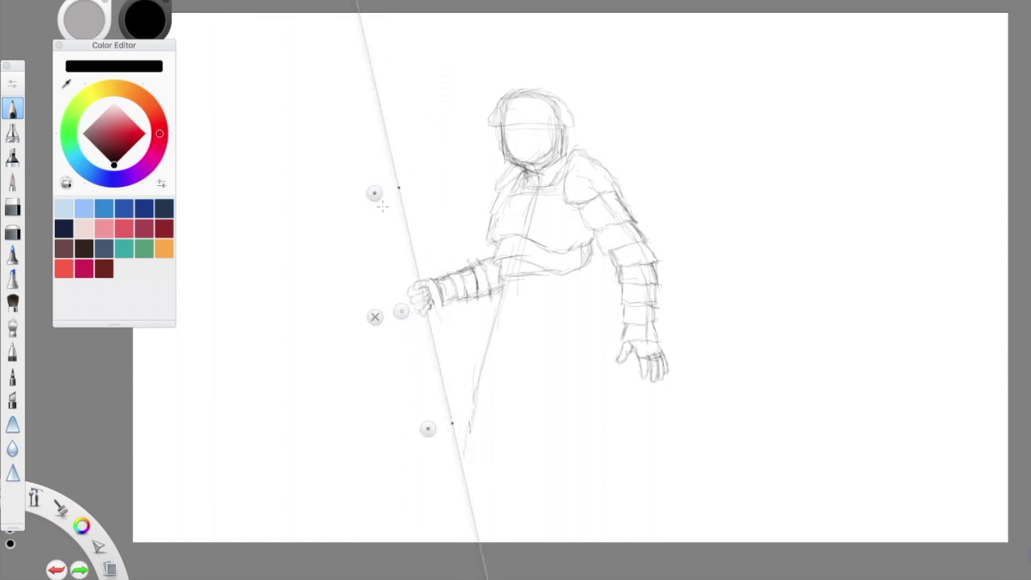
key(r)
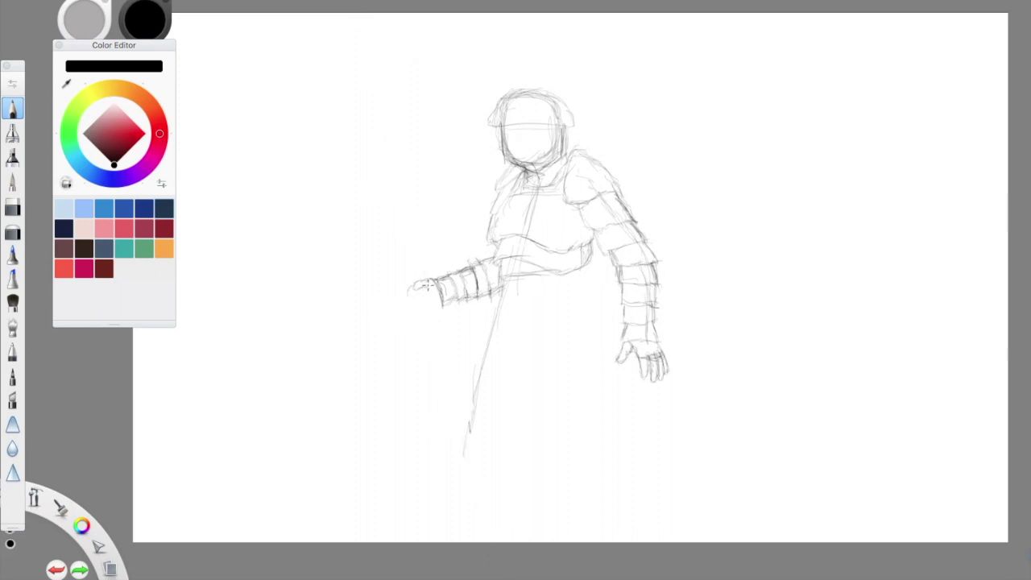
Step: Sketch the clenched fist of the outstretched arm and draw a slanted straight staff line through it along the ruler
drag(430, 284, 422, 279)
key(ctrl+z)
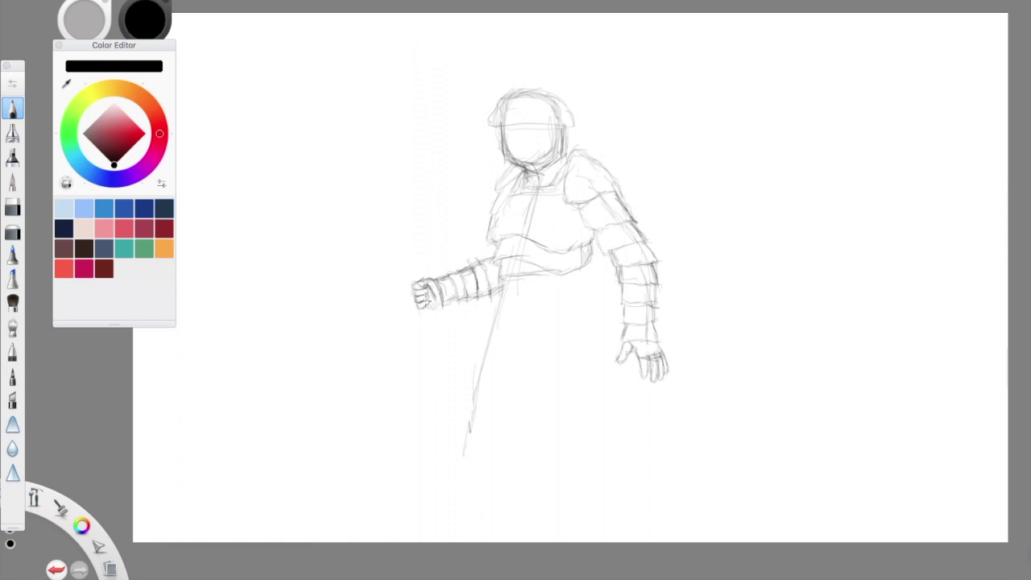
key(r)
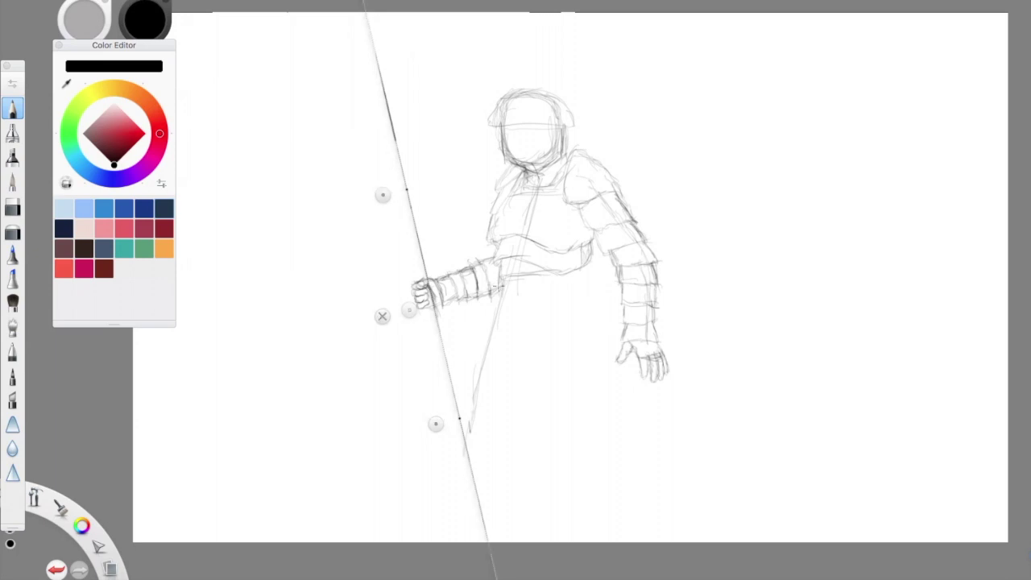
key(r)
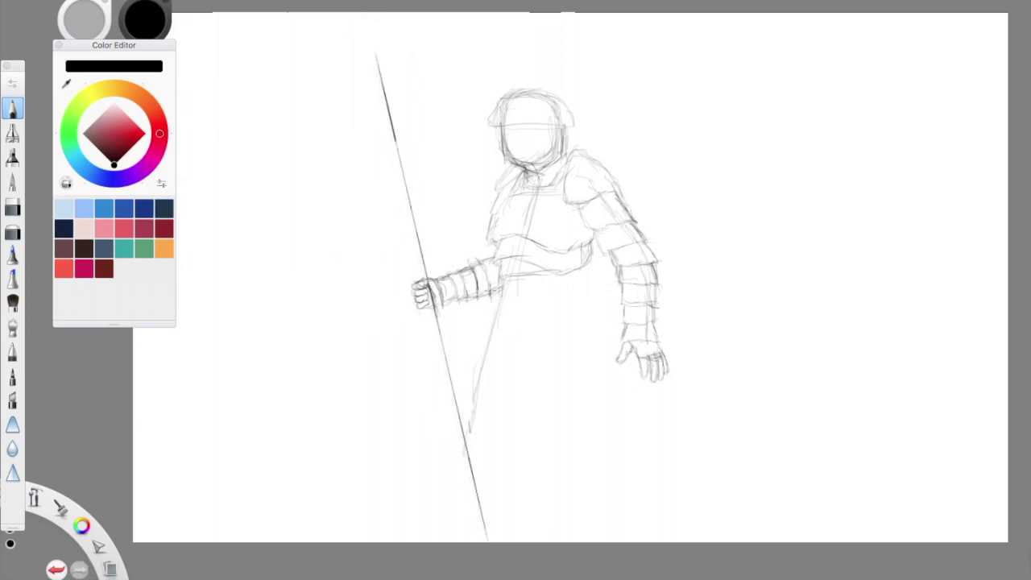
Step: Sketch the waist section with its flap and rough in the outlines of both legs down to the canvas edge
mouse_move(497, 317)
mouse_down()
mouse_move(586, 265)
mouse_move(541, 280)
mouse_up()
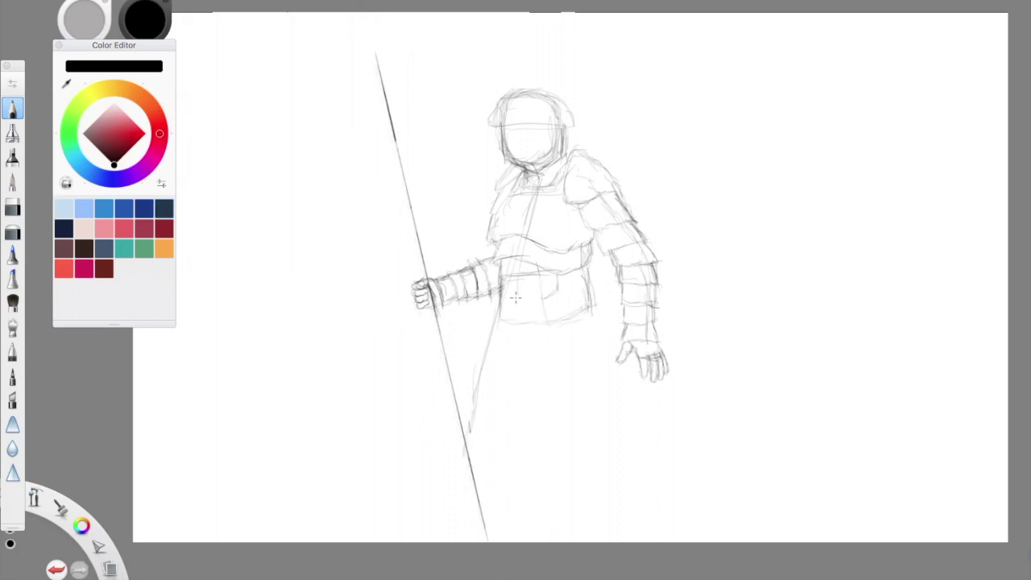
drag(547, 320, 632, 538)
drag(599, 314, 692, 507)
drag(604, 332, 648, 540)
drag(569, 352, 620, 484)
drag(554, 393, 507, 477)
drag(562, 375, 522, 538)
drag(554, 394, 583, 471)
mouse_move(525, 439)
mouse_down()
mouse_move(600, 527)
mouse_move(578, 538)
mouse_up()
Step: Erase stray lines around the legs and redraw both legs with firmer pencil strokes, including the bent knee
key(e)
mouse_move(557, 339)
mouse_down()
mouse_move(612, 532)
mouse_move(661, 379)
mouse_up()
mouse_move(644, 516)
mouse_down()
mouse_move(621, 375)
mouse_move(632, 465)
mouse_up()
click(12, 111)
drag(609, 385, 630, 512)
mouse_move(589, 417)
mouse_down()
mouse_move(638, 539)
mouse_move(632, 523)
mouse_up()
mouse_move(570, 452)
mouse_down()
mouse_move(605, 529)
mouse_move(597, 541)
mouse_up()
drag(554, 472, 529, 540)
drag(471, 419, 455, 503)
drag(502, 319, 456, 487)
drag(459, 441, 438, 539)
drag(477, 425, 465, 529)
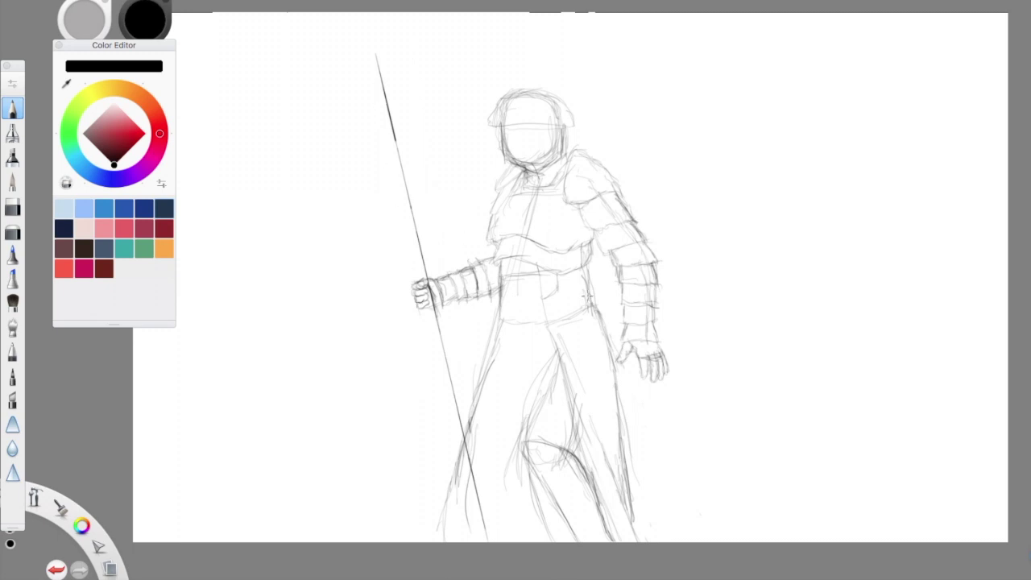
Step: Outline the helmet dome, its rim, the pointed face guard and the collar in red over the pencil sketch
click(128, 133)
click(12, 351)
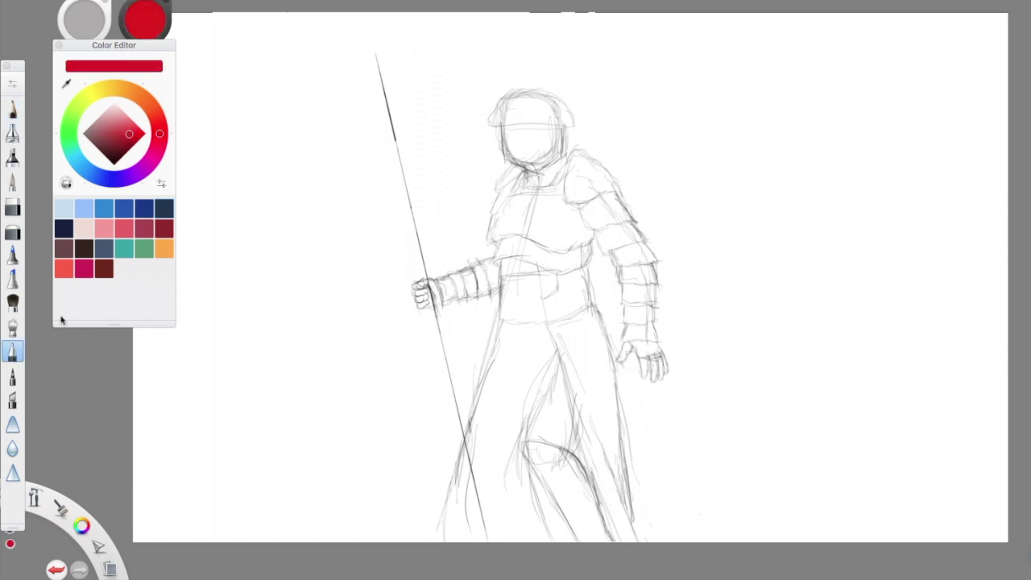
double_click(13, 350)
scroll(522, 115, up, 5)
mouse_move(515, 18)
mouse_down()
mouse_move(456, 48)
mouse_move(418, 107)
mouse_move(503, 21)
mouse_move(586, 12)
mouse_move(644, 40)
mouse_move(683, 87)
mouse_move(704, 153)
mouse_up()
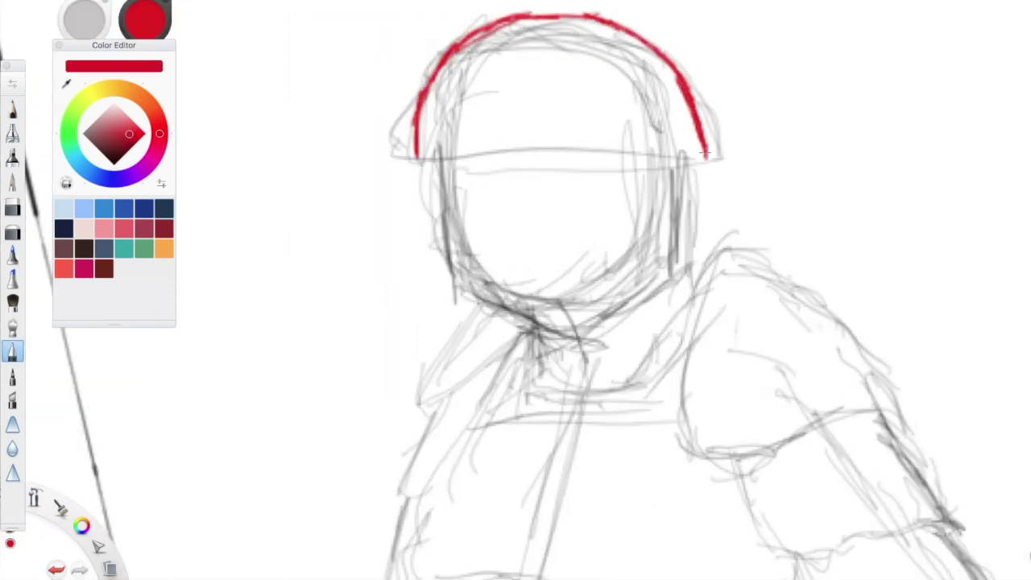
mouse_move(439, 158)
mouse_down()
mouse_move(693, 158)
mouse_move(687, 264)
mouse_move(574, 346)
mouse_move(439, 284)
mouse_up()
mouse_move(425, 160)
mouse_down()
mouse_move(442, 258)
mouse_move(435, 225)
mouse_move(499, 318)
mouse_move(604, 338)
mouse_move(688, 259)
mouse_up()
key(ctrl+z)
mouse_move(493, 314)
mouse_down()
mouse_move(538, 387)
mouse_move(636, 383)
mouse_move(652, 346)
mouse_up()
Step: Outline the large shoulder pad and the first upper-arm plate of the lowered arm in red
mouse_move(705, 256)
mouse_down()
mouse_move(672, 314)
mouse_move(660, 395)
mouse_move(722, 248)
mouse_move(677, 294)
mouse_move(652, 408)
mouse_move(678, 457)
mouse_move(892, 396)
mouse_up()
key(ctrl+z)
mouse_move(699, 256)
mouse_down()
mouse_move(735, 248)
mouse_move(900, 407)
mouse_up()
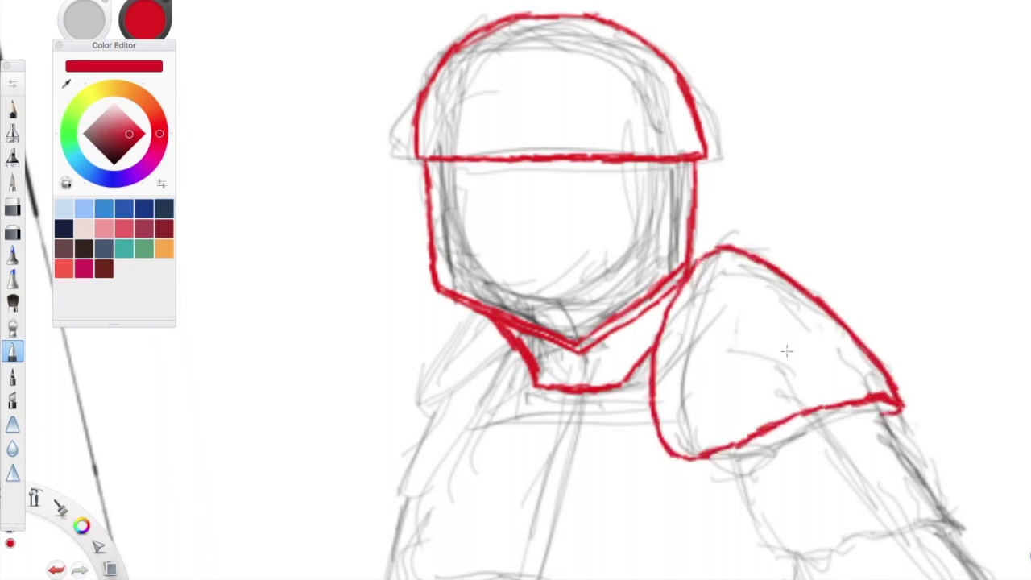
mouse_move(707, 457)
mouse_down()
mouse_move(729, 528)
mouse_move(838, 543)
mouse_move(950, 527)
mouse_up()
drag(895, 401, 951, 522)
Step: Outline the remaining armour plates of the lowered arm in red, from the elbow down to the wrist
scroll(482, 243, down, 10)
scroll(482, 243, right, 6)
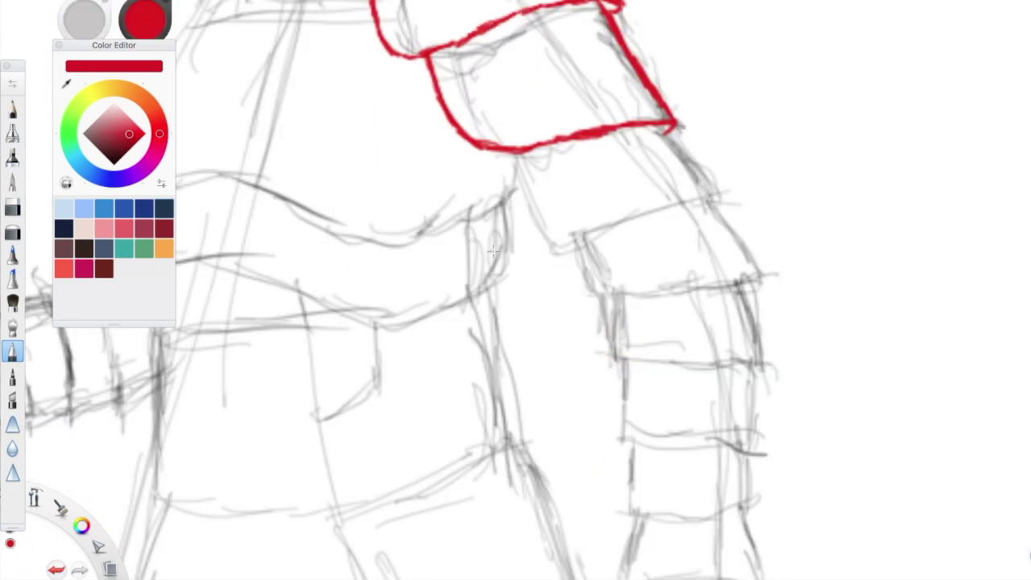
mouse_move(480, 150)
mouse_down()
mouse_move(544, 245)
mouse_move(717, 189)
mouse_up()
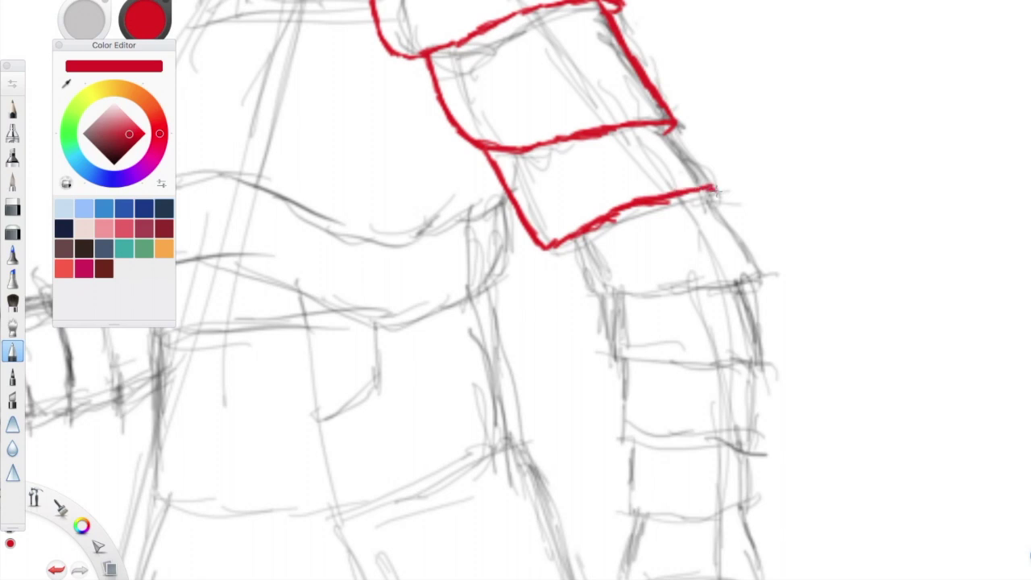
drag(688, 145, 715, 190)
mouse_move(545, 250)
mouse_down()
mouse_move(576, 246)
mouse_move(596, 290)
mouse_move(626, 286)
mouse_move(713, 250)
mouse_move(715, 190)
mouse_up()
mouse_move(605, 293)
mouse_down()
mouse_move(606, 342)
mouse_move(757, 343)
mouse_move(748, 256)
mouse_up()
mouse_move(612, 354)
mouse_down()
mouse_move(620, 388)
mouse_move(739, 385)
mouse_move(756, 346)
mouse_up()
mouse_move(620, 390)
mouse_down()
mouse_move(690, 442)
mouse_move(755, 385)
mouse_up()
mouse_move(628, 448)
mouse_down()
mouse_move(741, 515)
mouse_move(749, 441)
mouse_up()
Step: Outline the wrist cuff and the open hand of the lowered arm in red
scroll(749, 441, down, 5)
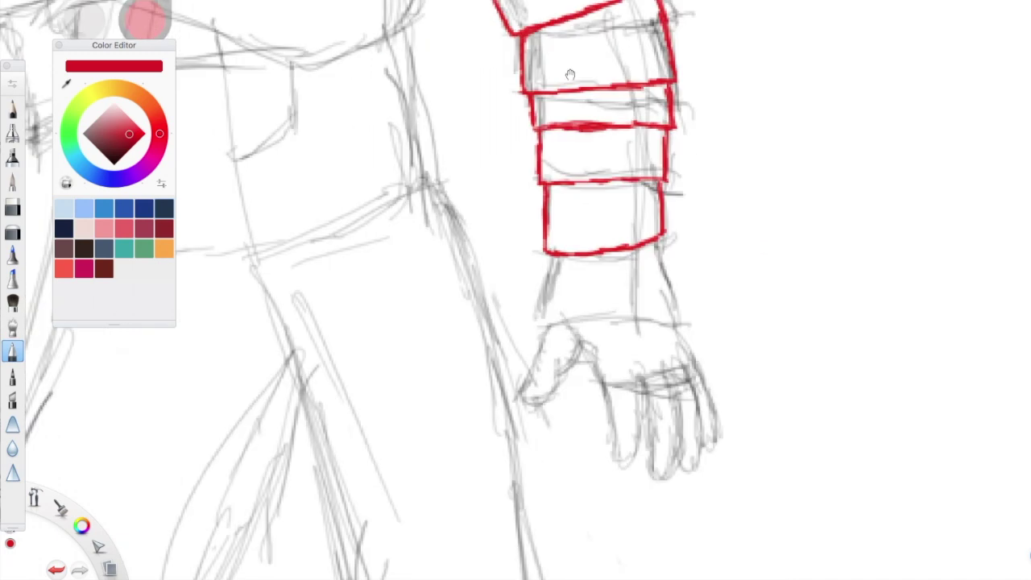
key(e)
key(e)
mouse_move(544, 198)
mouse_down()
mouse_move(660, 173)
mouse_move(538, 195)
mouse_up()
mouse_move(651, 179)
mouse_down()
mouse_move(674, 266)
mouse_move(529, 271)
mouse_up()
mouse_move(551, 194)
mouse_down()
mouse_move(510, 339)
mouse_move(596, 310)
mouse_move(624, 395)
mouse_move(670, 346)
mouse_move(687, 310)
mouse_move(677, 290)
mouse_move(690, 366)
mouse_up()
Step: Outline the chest plate and the curved band beneath it in red
scroll(690, 367, down, 5)
scroll(679, 364, up, 10)
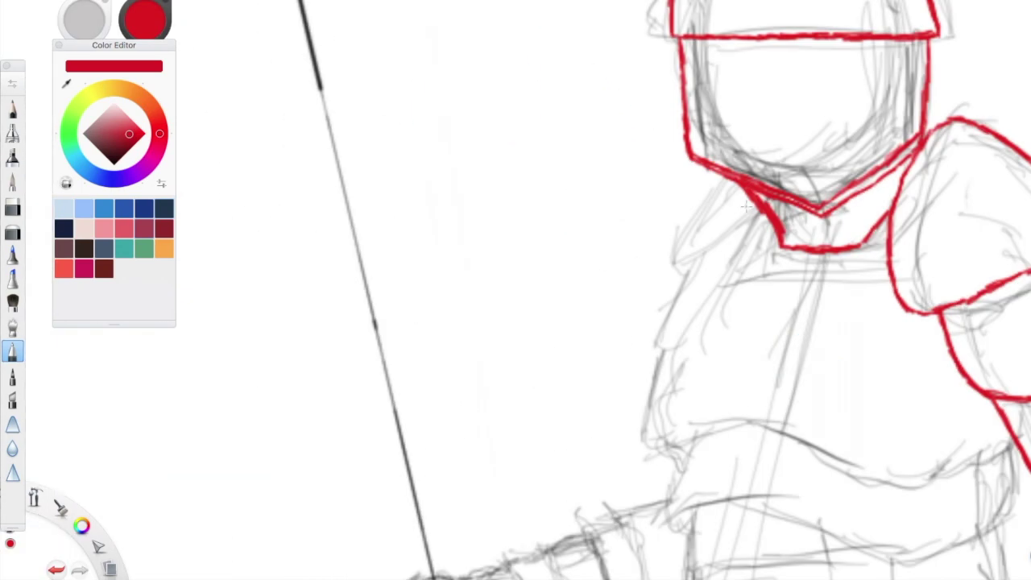
mouse_move(745, 207)
mouse_down()
mouse_move(654, 444)
mouse_move(750, 414)
mouse_move(902, 488)
mouse_move(1016, 441)
mouse_up()
mouse_move(669, 440)
mouse_down()
mouse_move(664, 514)
mouse_move(773, 501)
mouse_move(886, 553)
mouse_move(923, 557)
mouse_move(1008, 514)
mouse_up()
drag(583, 265, 566, 8)
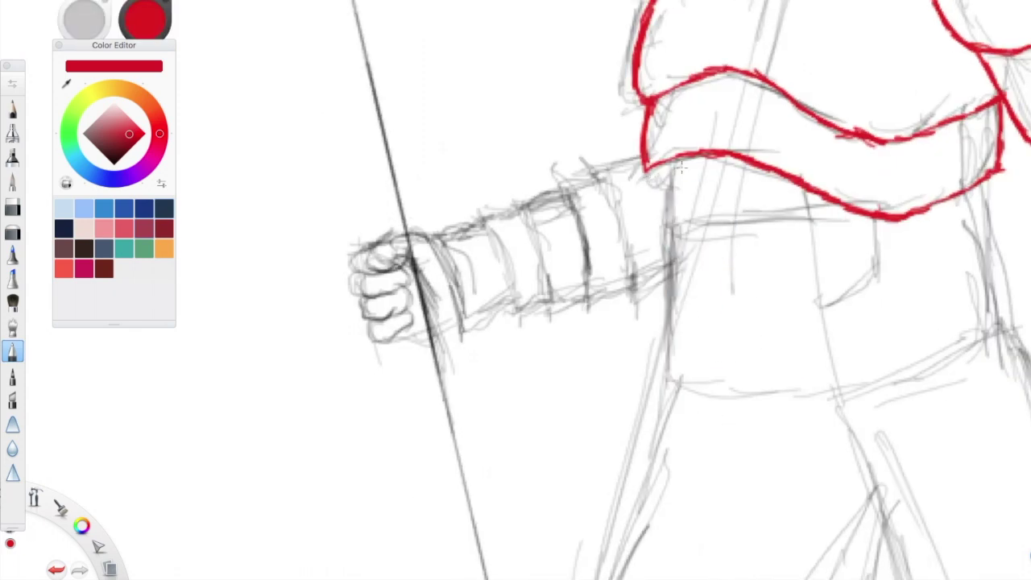
Step: Outline the waist section in red and add its centre seam and angled flap in a darker red
mouse_move(681, 171)
mouse_down()
mouse_move(665, 193)
mouse_move(780, 213)
mouse_move(833, 201)
mouse_up()
mouse_move(667, 225)
mouse_down()
mouse_move(681, 381)
mouse_move(813, 387)
mouse_up()
mouse_move(971, 191)
mouse_down()
mouse_move(1007, 318)
mouse_move(805, 385)
mouse_up()
click(127, 137)
drag(805, 208, 829, 379)
drag(820, 307, 871, 224)
click(127, 135)
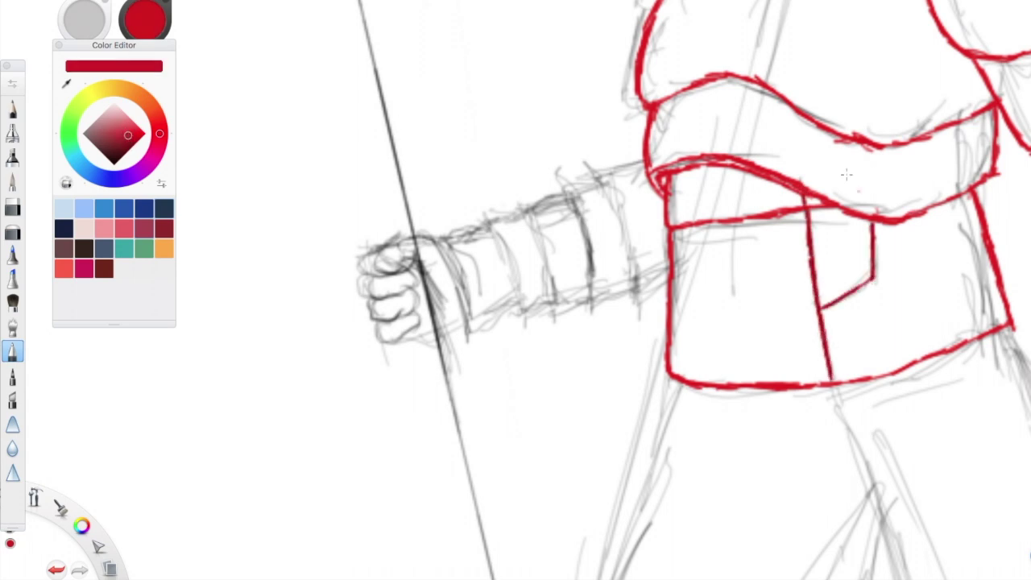
Step: Outline the overlapping shoulder plates beside the chest on the staff-holding side in red
scroll(896, 286, down, 5)
scroll(725, 242, up, 5)
mouse_move(786, 133)
mouse_down()
mouse_move(791, 197)
mouse_move(829, 166)
mouse_up()
mouse_move(735, 241)
mouse_down()
mouse_move(691, 338)
mouse_move(681, 447)
mouse_move(709, 459)
mouse_up()
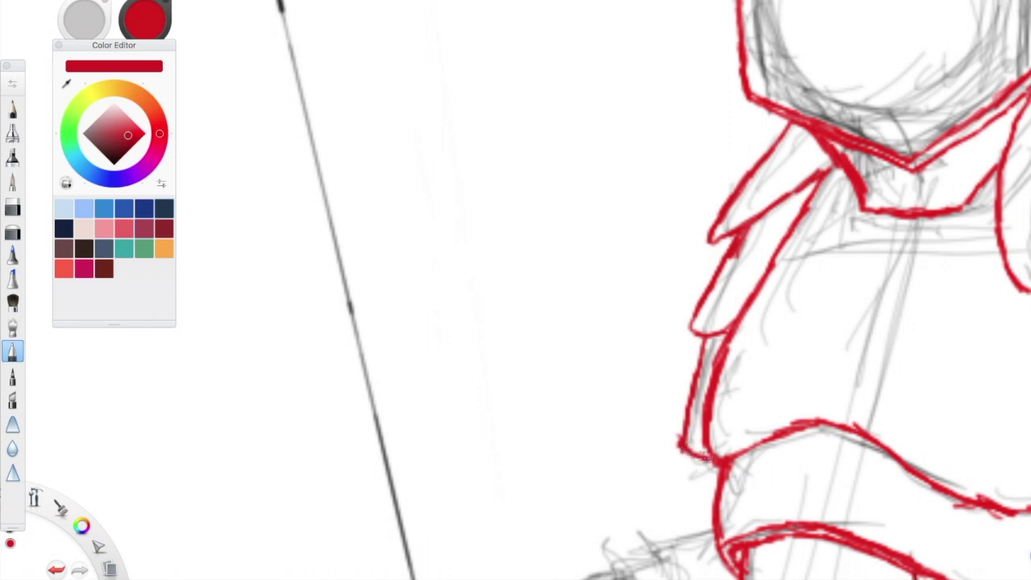
Step: Outline the armour bands of the outstretched forearm and the clenched fist in red
scroll(766, 295, down, 5)
mouse_move(712, 167)
mouse_down()
mouse_move(665, 179)
mouse_move(700, 327)
mouse_move(734, 320)
mouse_up()
mouse_move(665, 180)
mouse_down()
mouse_move(612, 203)
mouse_move(645, 346)
mouse_move(699, 334)
mouse_up()
drag(612, 209, 563, 227)
drag(564, 227, 599, 320)
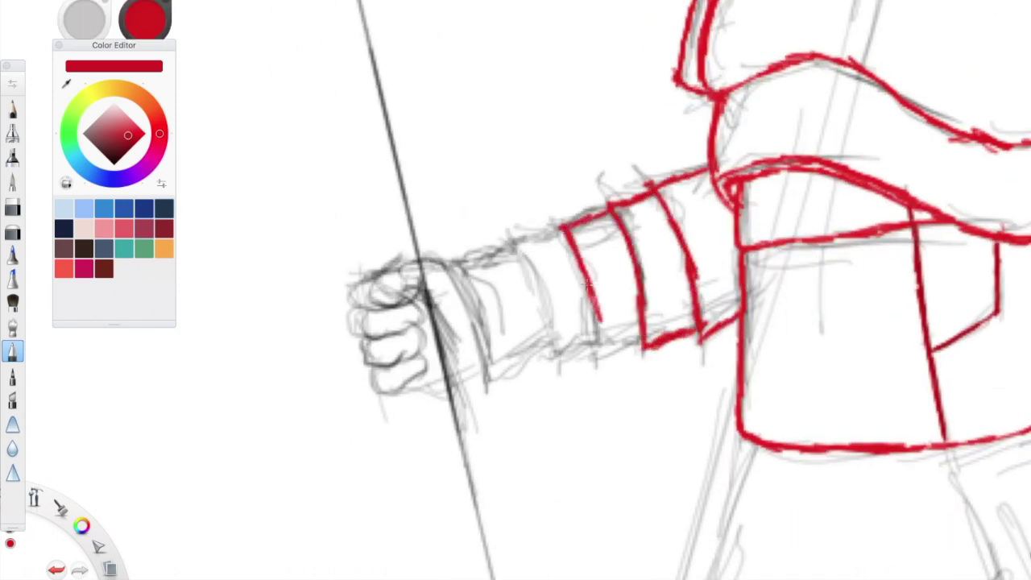
drag(588, 284, 642, 347)
mouse_move(538, 222)
mouse_down()
mouse_move(554, 331)
mouse_move(600, 348)
mouse_up()
mouse_move(528, 246)
mouse_down()
mouse_move(506, 256)
mouse_move(479, 346)
mouse_move(539, 340)
mouse_move(555, 352)
mouse_up()
mouse_move(446, 258)
mouse_down()
mouse_move(378, 277)
mouse_move(425, 300)
mouse_move(440, 331)
mouse_up()
mouse_move(389, 270)
mouse_down()
mouse_move(353, 308)
mouse_move(417, 319)
mouse_move(361, 342)
mouse_move(419, 354)
mouse_move(400, 362)
mouse_up()
drag(607, 104, 648, 230)
Step: Draw both straight edges of the staff in red along the ruler and outline the notched fitting above the fist
key(b)
drag(436, 277, 624, 275)
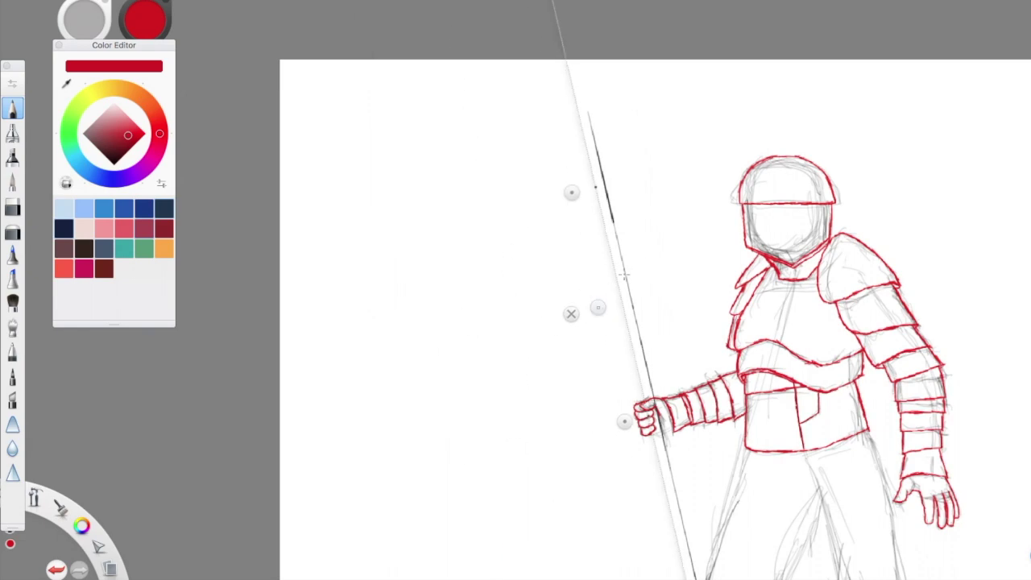
drag(663, 351, 707, 576)
drag(631, 521, 545, 268)
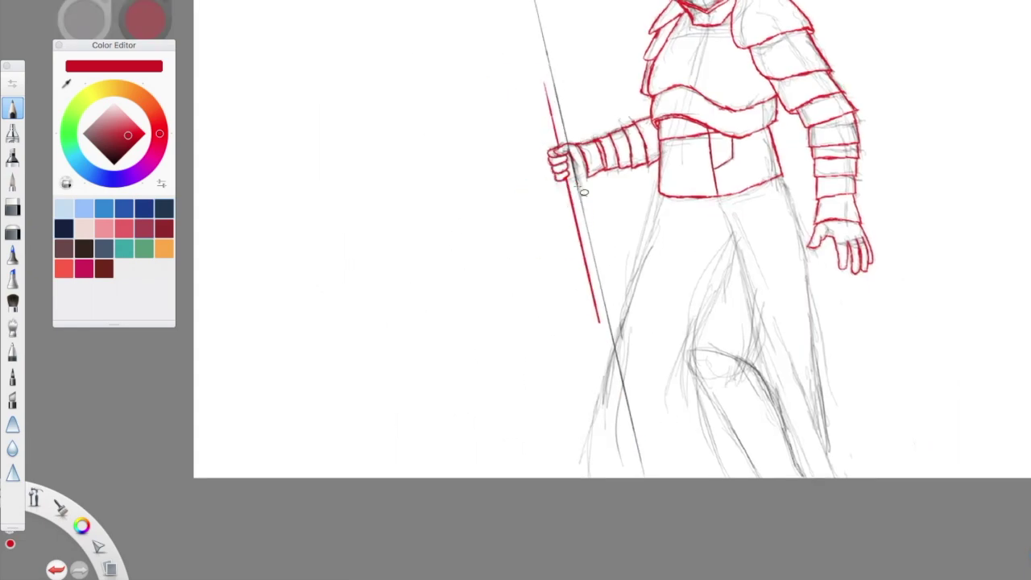
drag(546, 68, 608, 360)
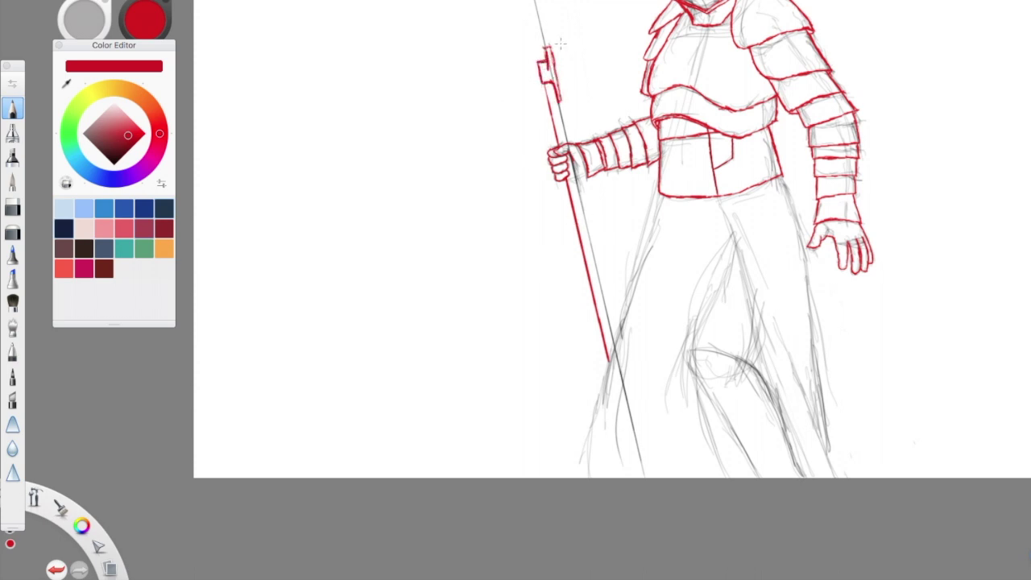
key(e)
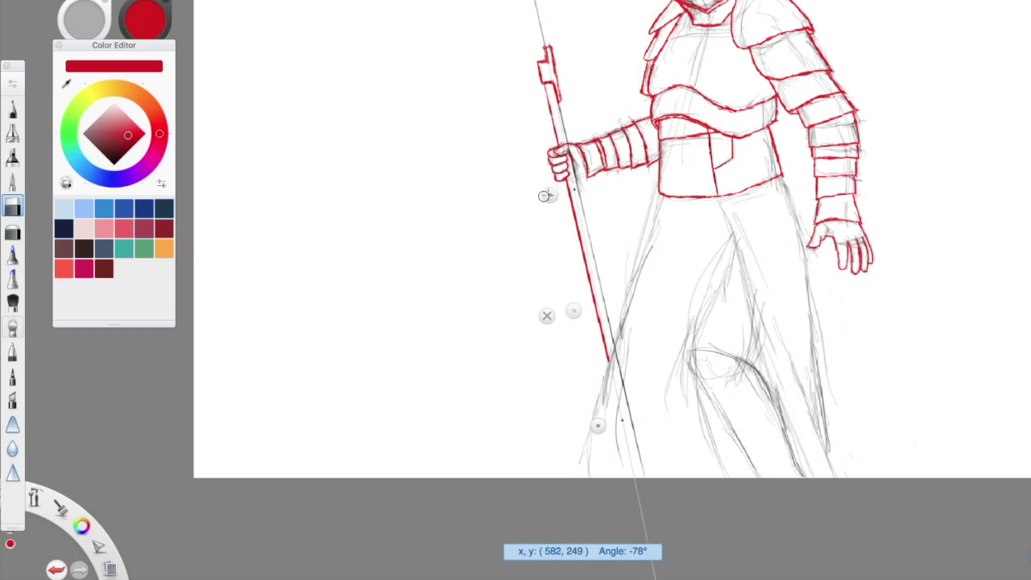
key(e)
drag(612, 351, 556, 101)
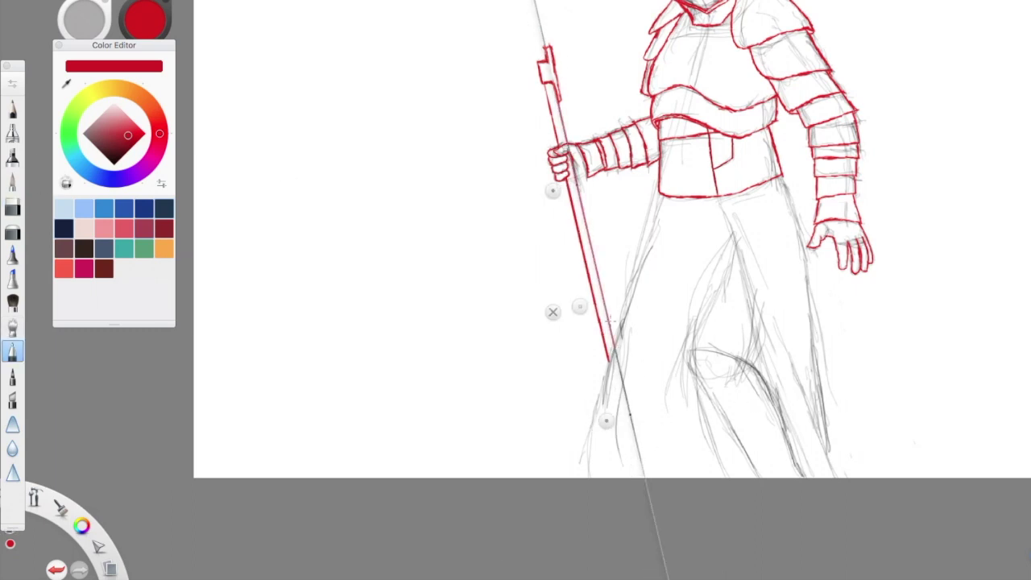
Step: Mark short black cross bands at intervals along the lower part of the staff
click(84, 249)
scroll(581, 225, up, 5)
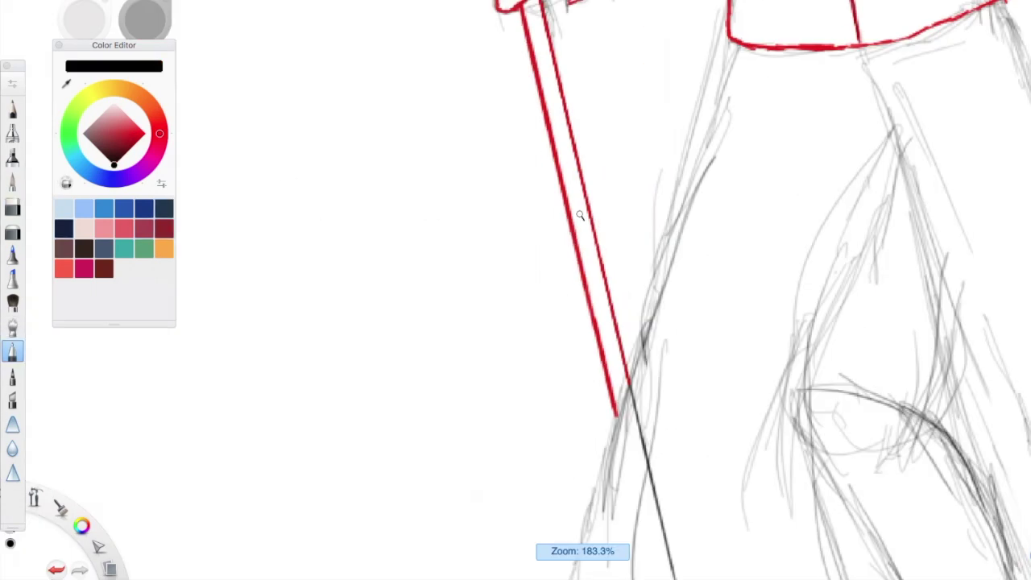
drag(601, 333, 624, 328)
drag(621, 428, 636, 423)
scroll(582, 226, down, 2)
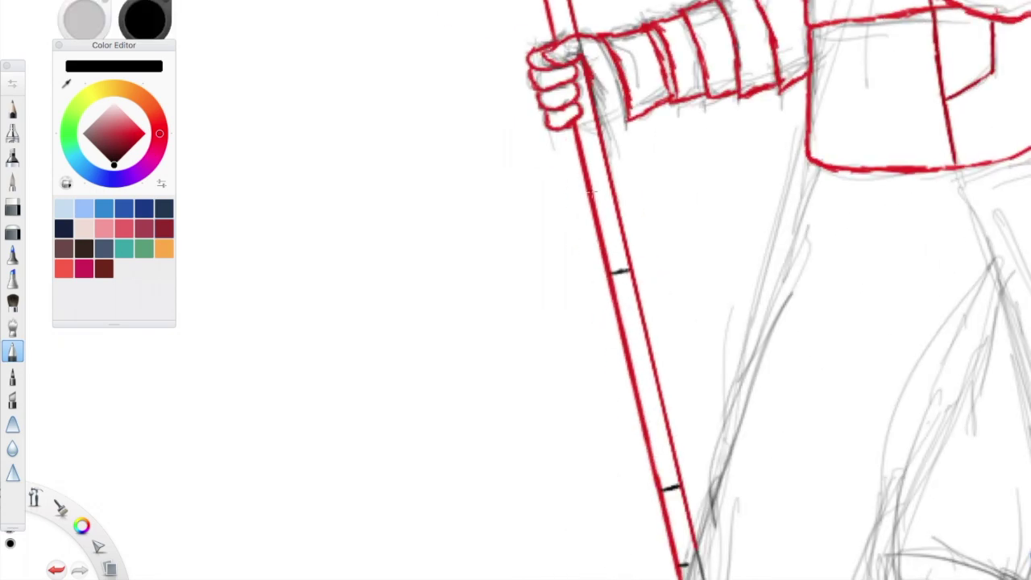
key(ctrl+z)
key(ctrl+z)
drag(577, 147, 599, 143)
scroll(581, 145, down, 2)
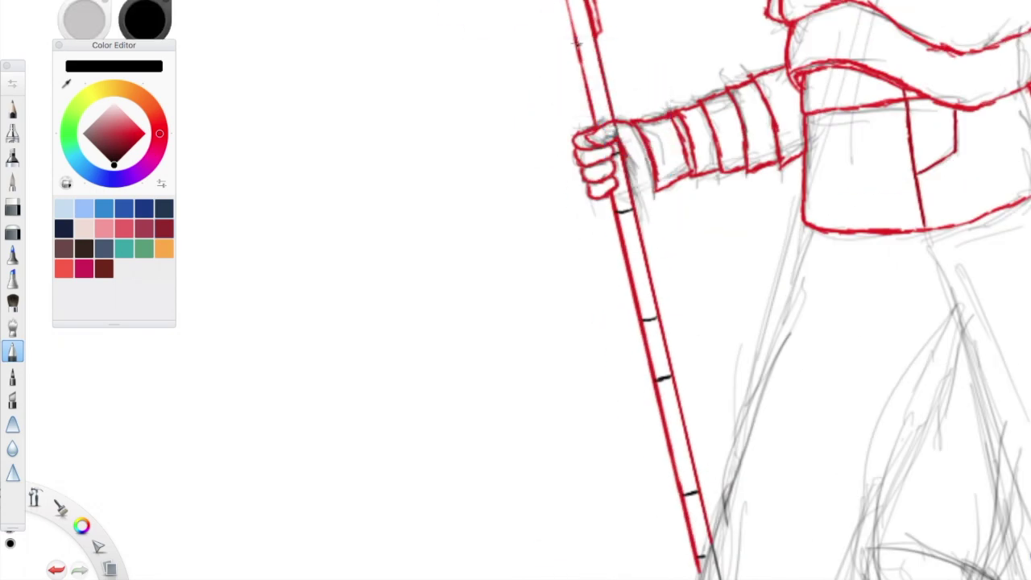
Step: Draw red cross bands on the notched staff fitting and a black line down to its small rectangular detail
scroll(794, 290, up, 3)
alt+click(633, 206)
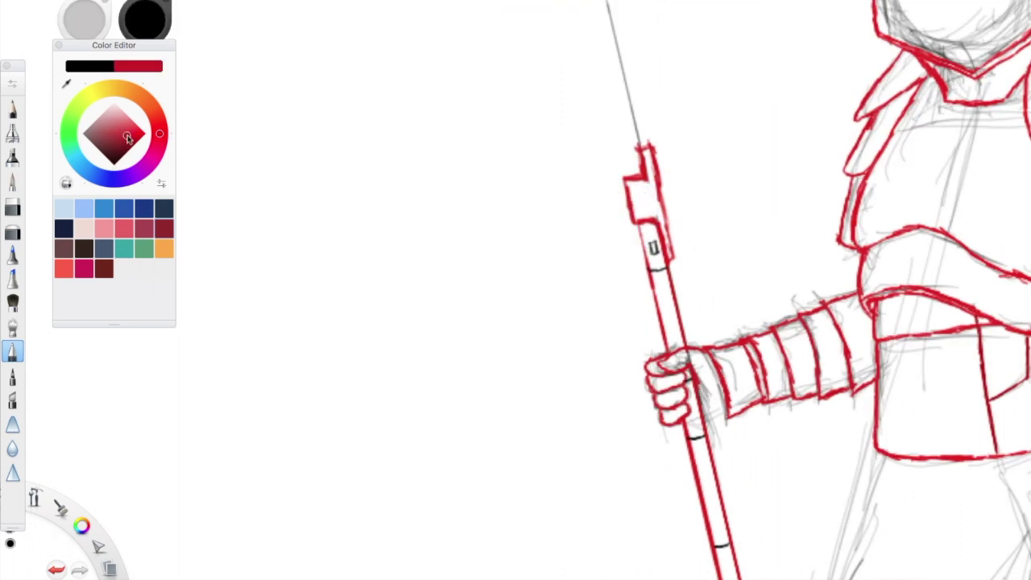
drag(633, 211, 661, 215)
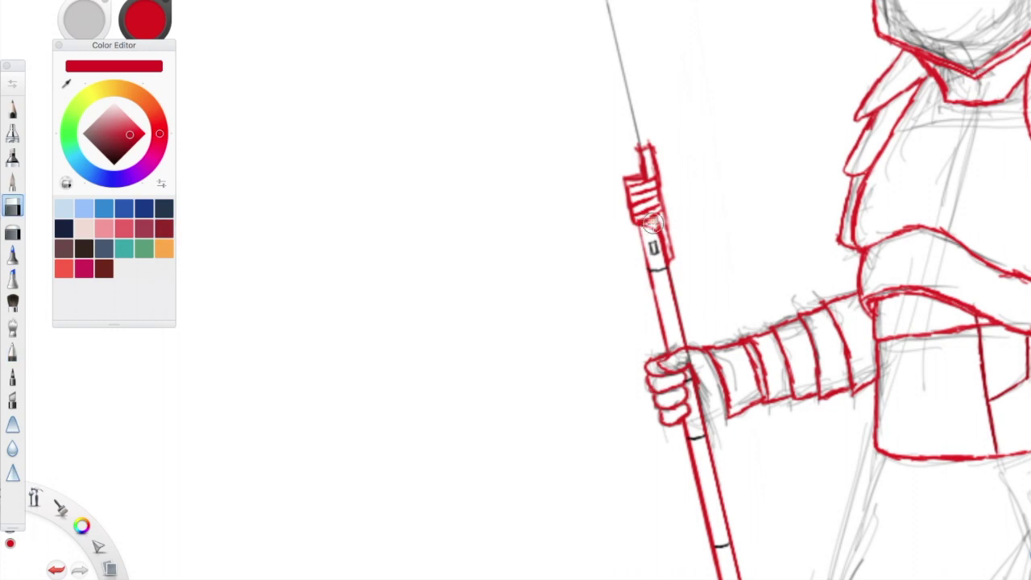
alt+click(653, 219)
drag(644, 202, 654, 248)
click(129, 136)
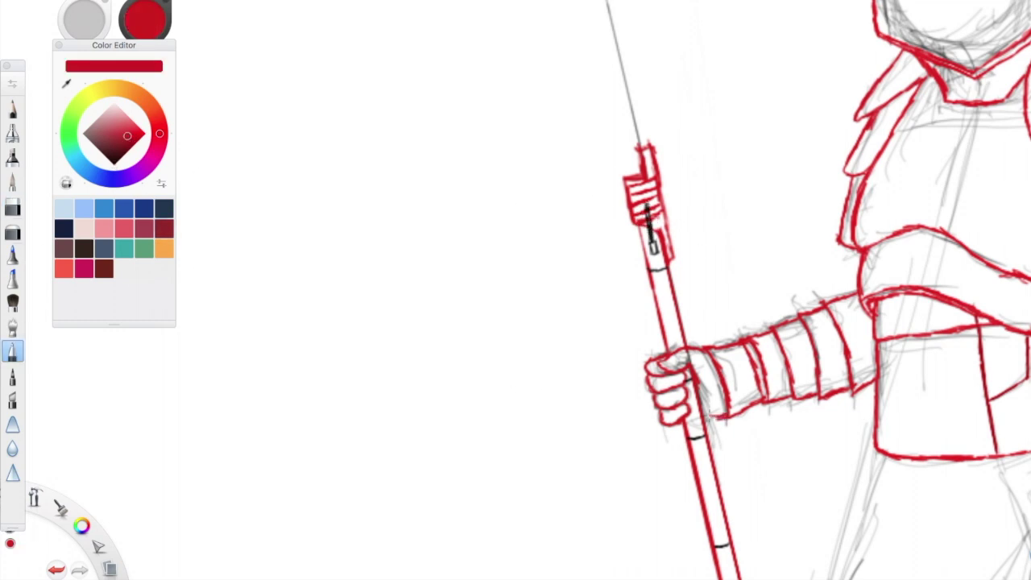
Step: Sketch the curved, pointed blade above the staff fitting in light grey, undoing unsatisfactory strokes
click(134, 142)
scroll(810, 330, down, 5)
drag(670, 335, 620, 167)
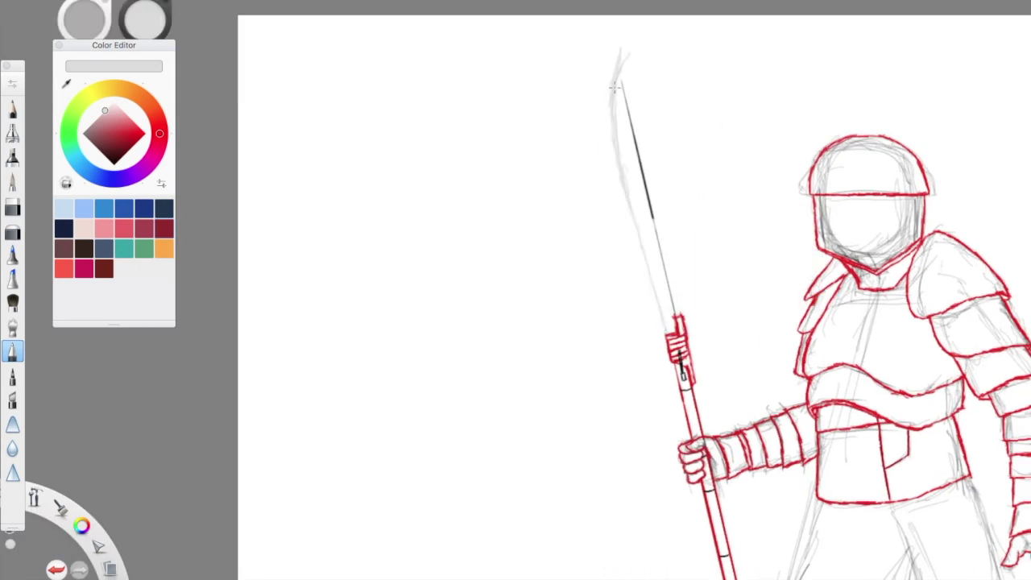
key(ctrl+z)
key(ctrl+z)
key(ctrl+z)
key(ctrl+z)
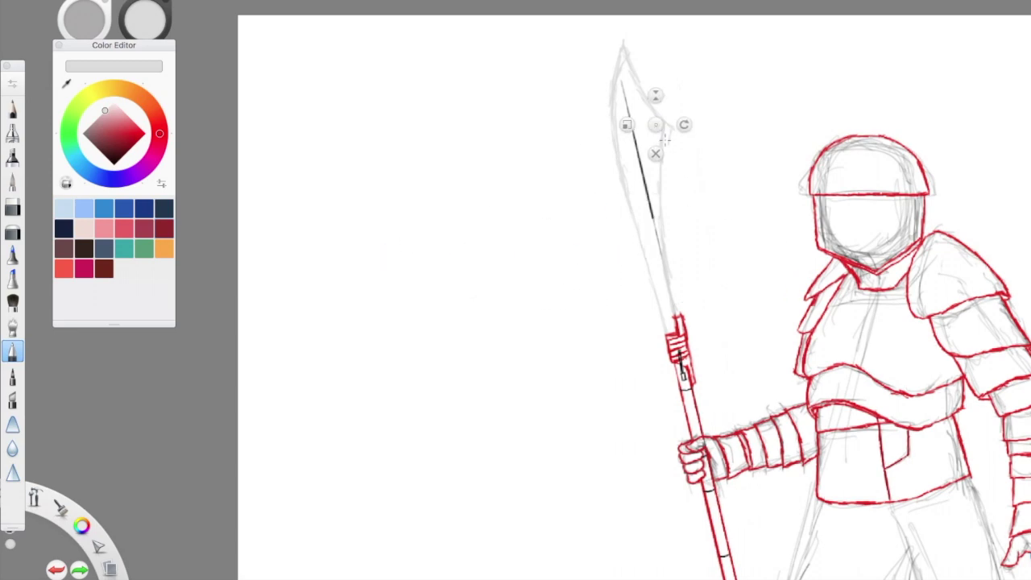
Step: Redraw the blade's contour with thicker light grey lines and fill the enclosed blade with light grey
scroll(628, 108, up, 5)
drag(739, 53, 831, 68)
scroll(580, 237, down, 5)
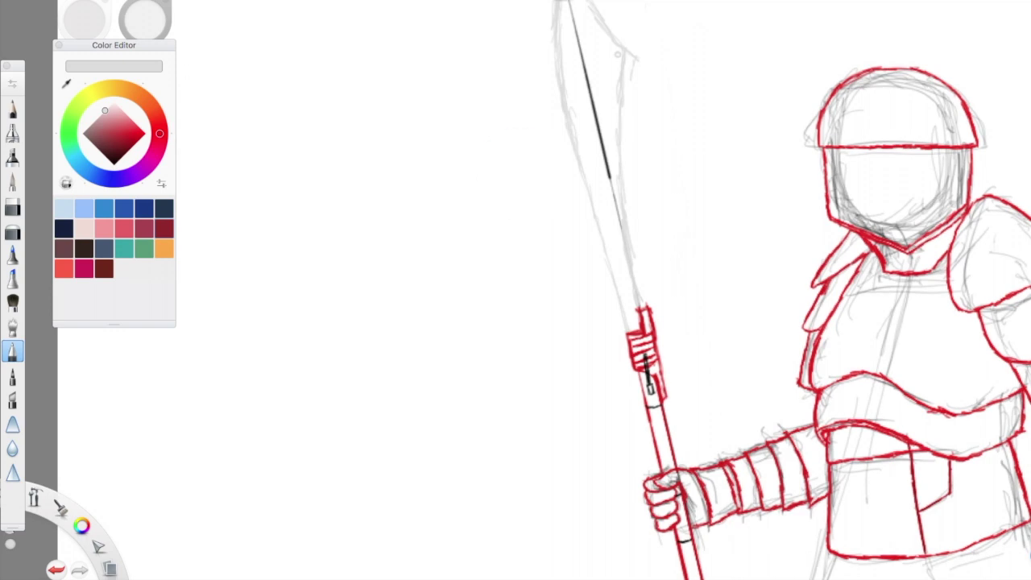
mouse_move(620, 84)
mouse_down()
mouse_move(636, 306)
mouse_move(557, 52)
mouse_up()
scroll(525, 179, up, 5)
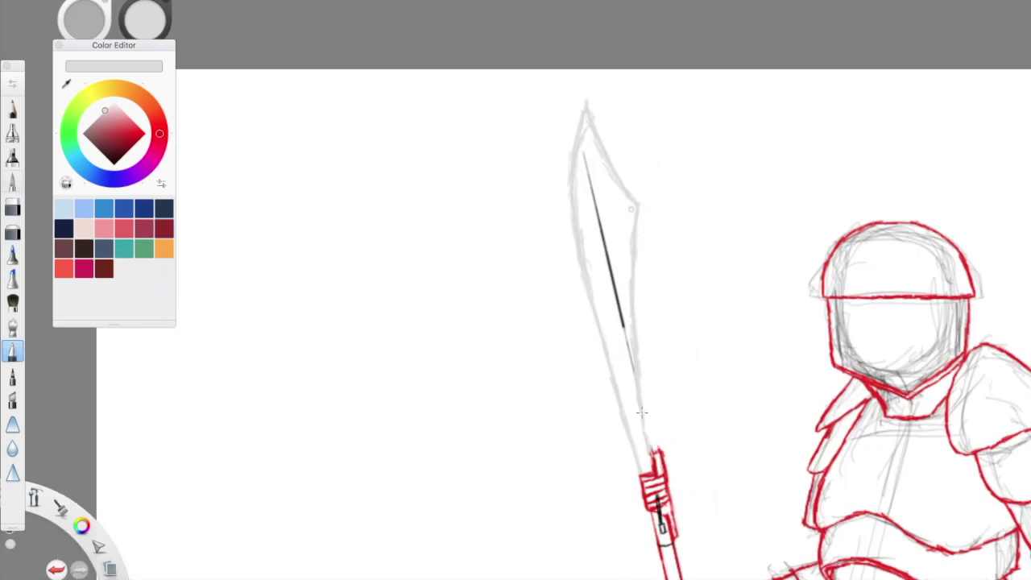
click(593, 131)
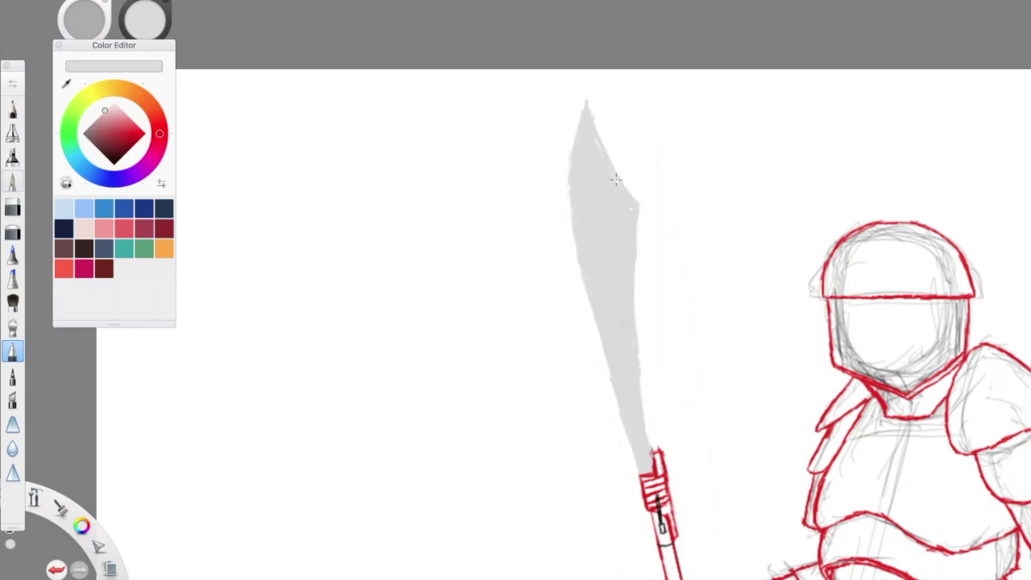
Step: Fill the helmet, neck guard, shoulder plates and upper-arm plates with bright red
alt+click(882, 412)
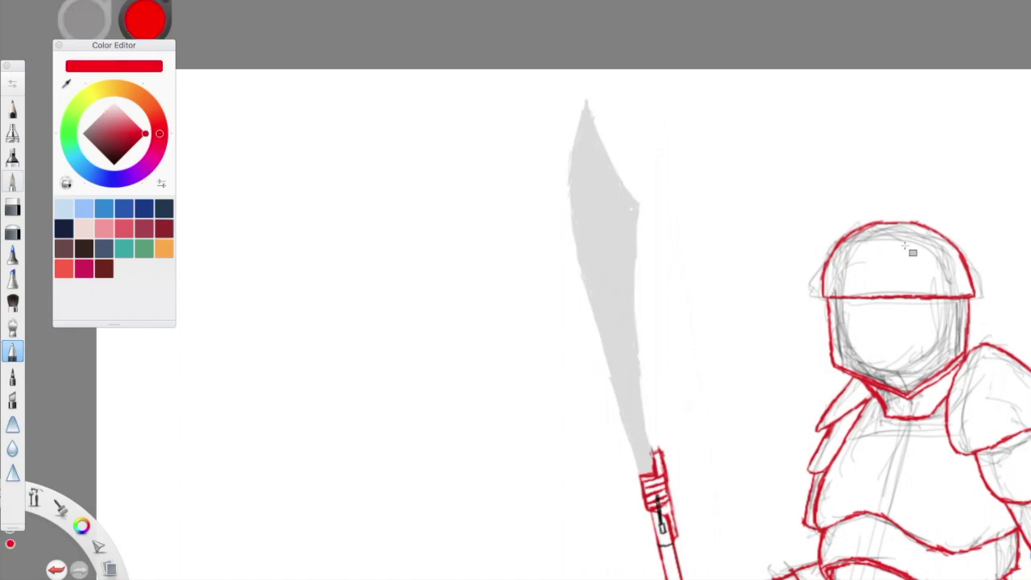
click(870, 257)
scroll(920, 368, up, 5)
scroll(693, 411, down, 5)
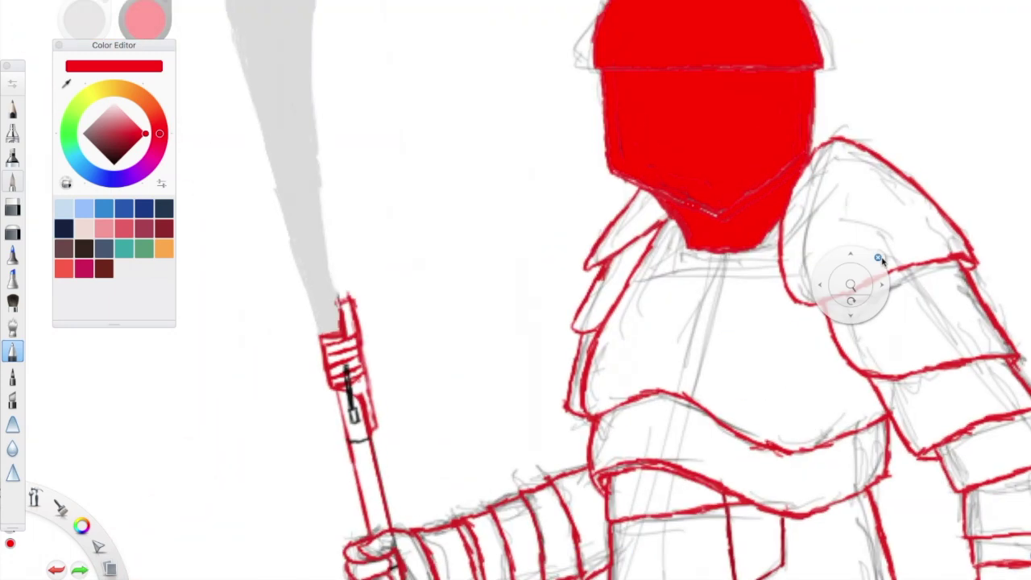
click(859, 237)
click(910, 355)
click(612, 306)
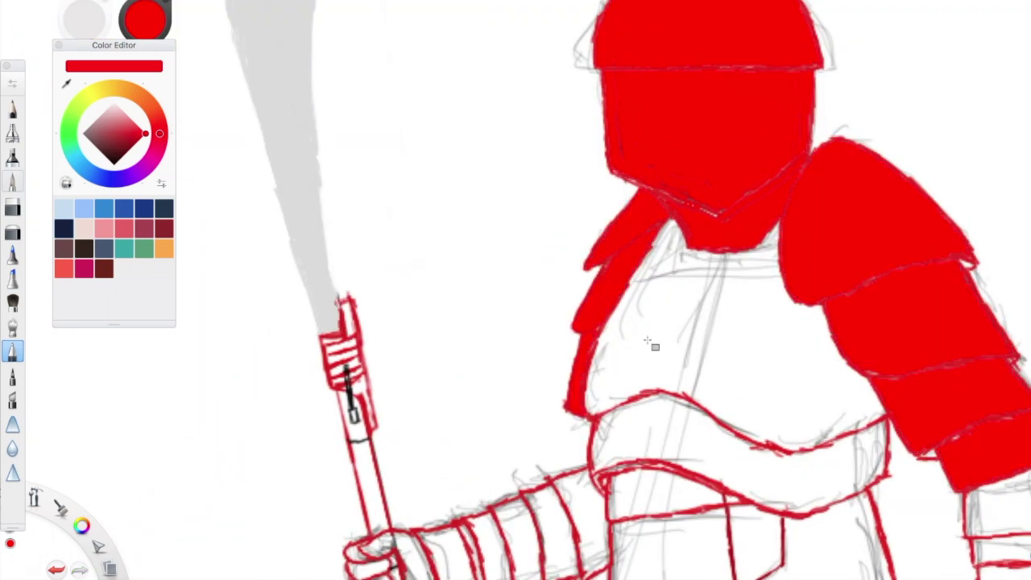
Step: Fill the chest, waist and abdomen armour and the outstretched forearm bands with bright red
click(725, 362)
scroll(692, 323, down, 5)
click(717, 265)
click(495, 241)
click(486, 241)
scroll(485, 241, down, 3)
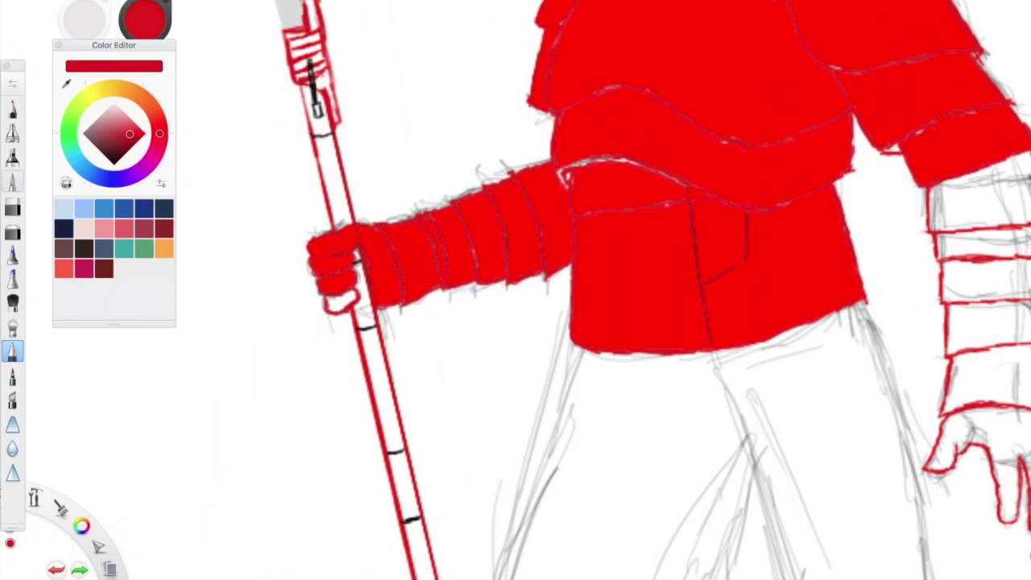
Step: Finish filling the clenched fist and fill alternating sections of the staff with bright red
scroll(515, 290, down, 2)
click(385, 370)
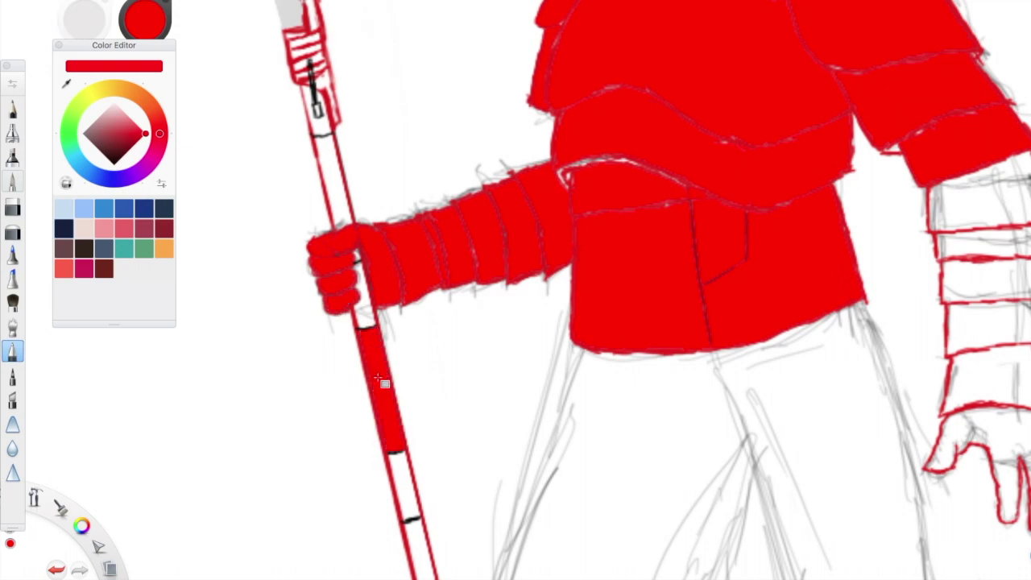
click(334, 185)
scroll(515, 290, down, 3)
click(737, 107)
key(ctrl+z)
Step: Outline the robe's outer edge on the staff side in darker red, from the waist to the canvas bottom
scroll(561, 199, up, 5)
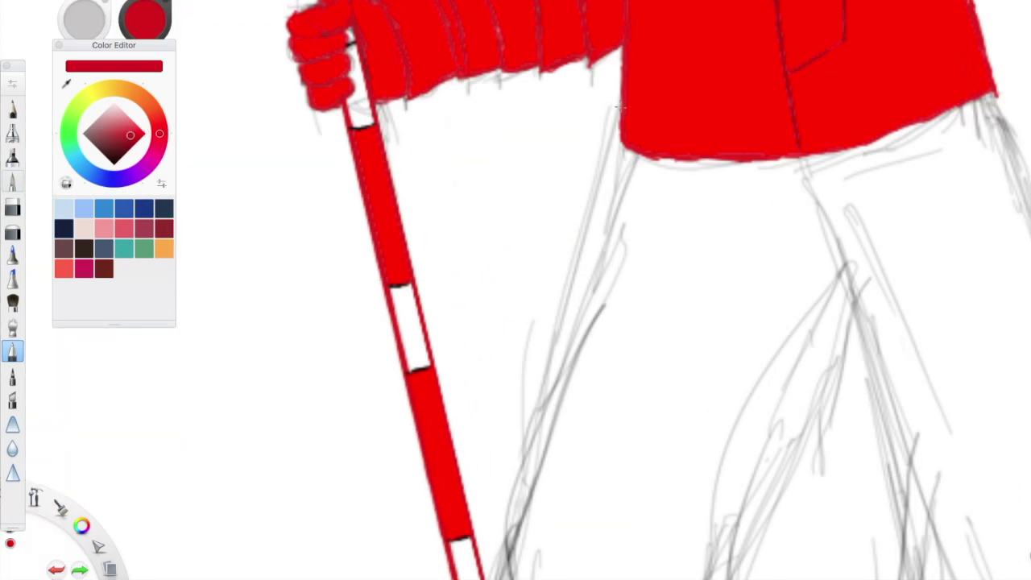
scroll(561, 199, down, 2)
drag(596, 159, 534, 361)
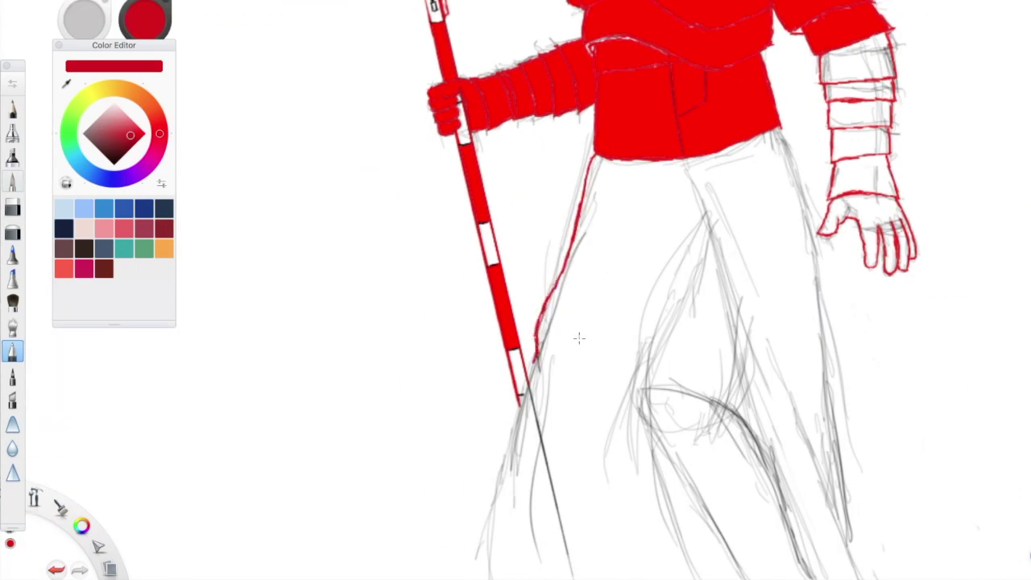
drag(481, 511, 467, 540)
scroll(512, 409, down, 3)
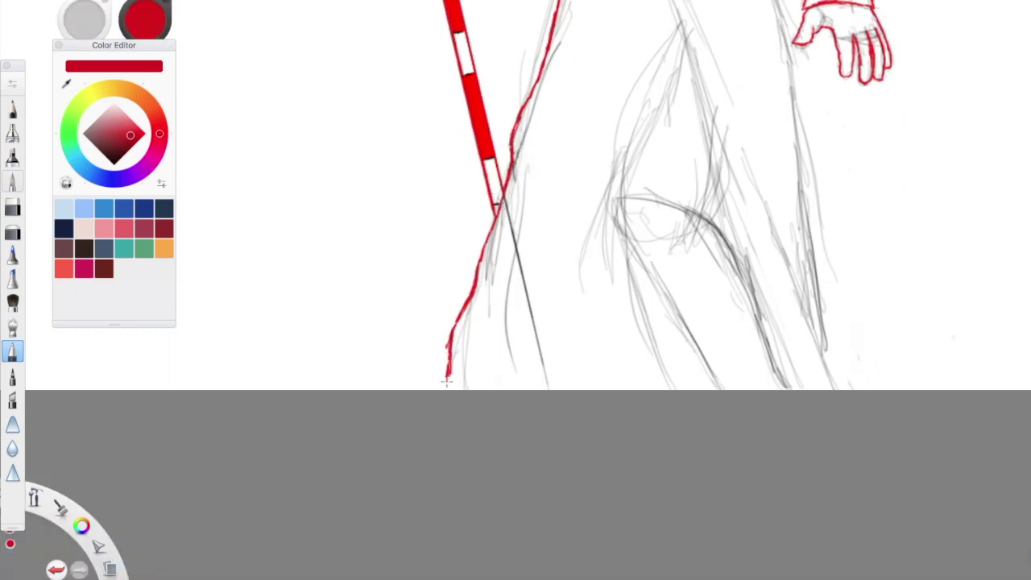
Step: Outline the inner edge of the robe's front panel in red from the waist to the canvas bottom
drag(670, 1, 753, 298)
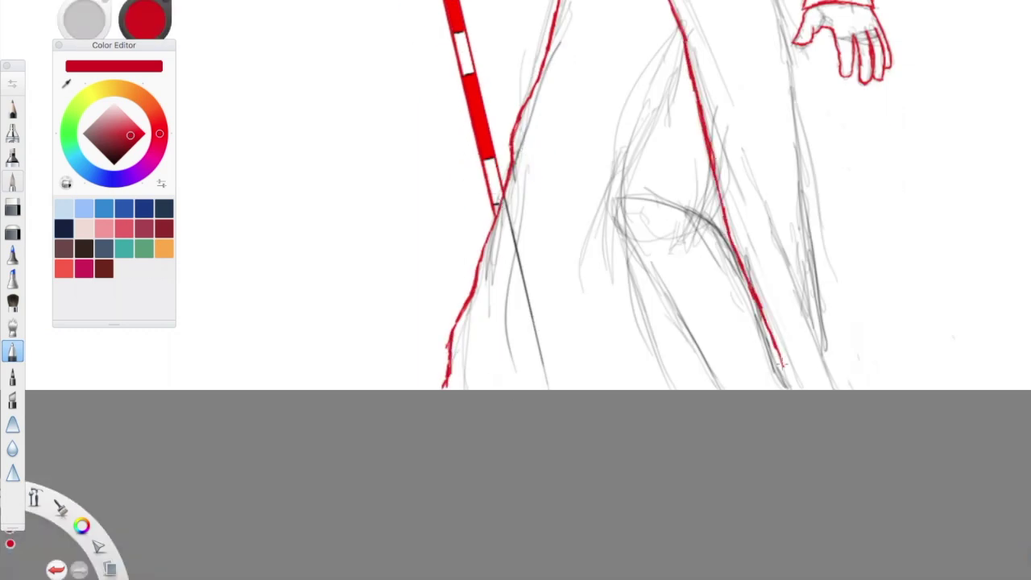
drag(779, 366, 789, 388)
drag(712, 152, 786, 380)
key(ctrl+z)
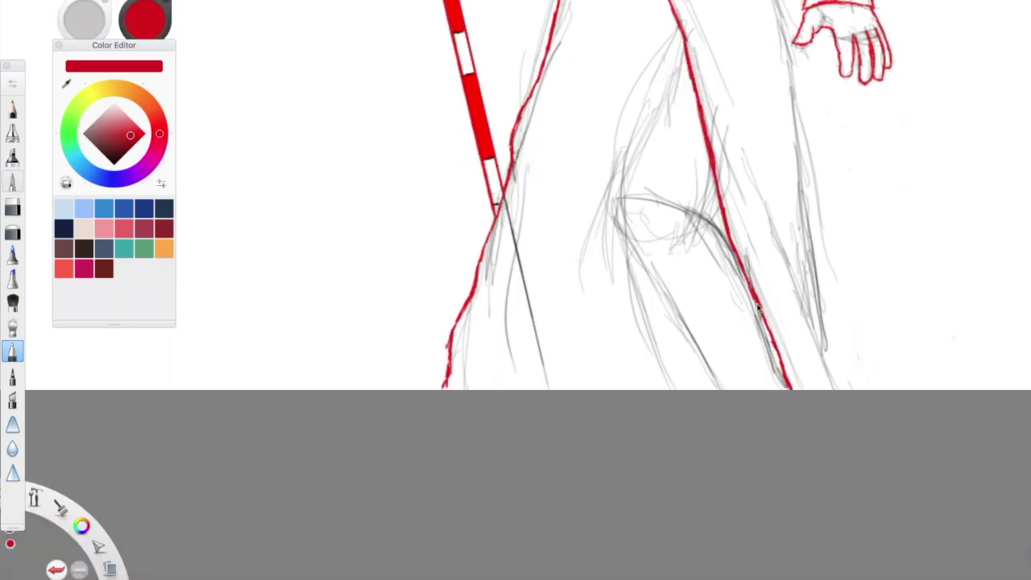
Step: Outline the robe's outer edge beneath the hanging hand and add two fold lines to that panel in red
scroll(620, 242, down, 3)
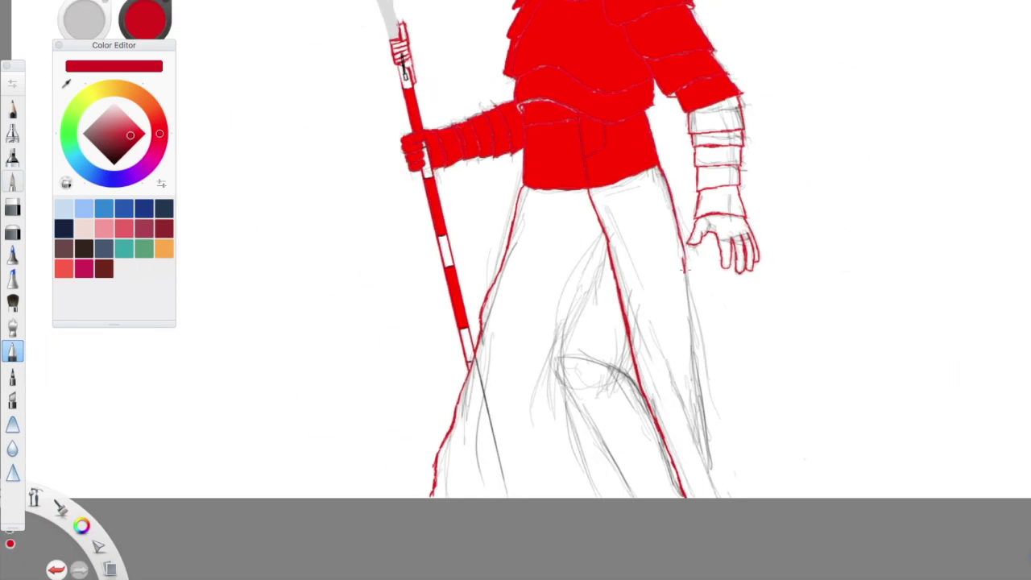
drag(669, 382, 707, 469)
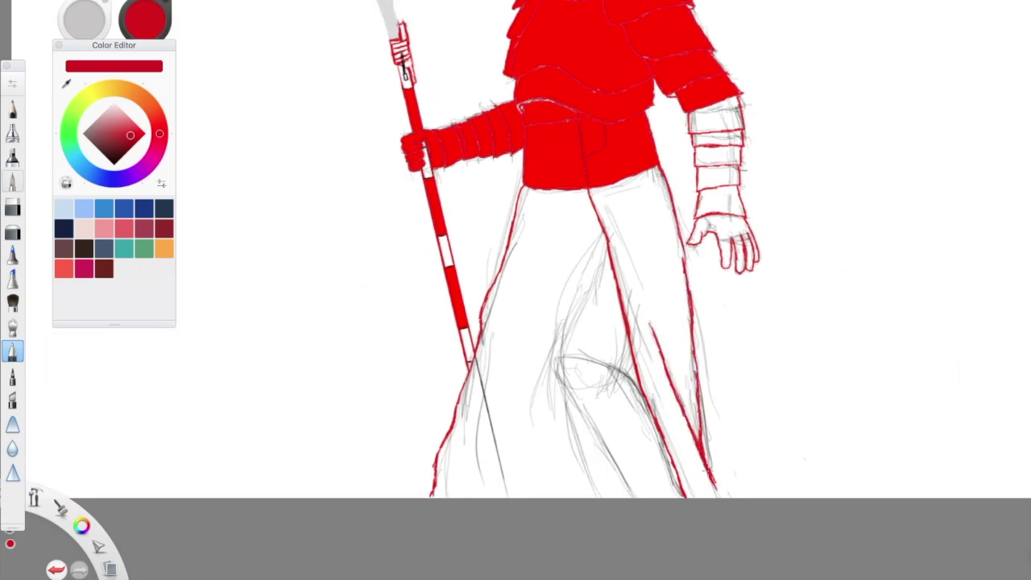
drag(597, 201, 642, 285)
Step: Outline the robe's opening above the knee in black and the lower leg's edges in red
click(112, 162)
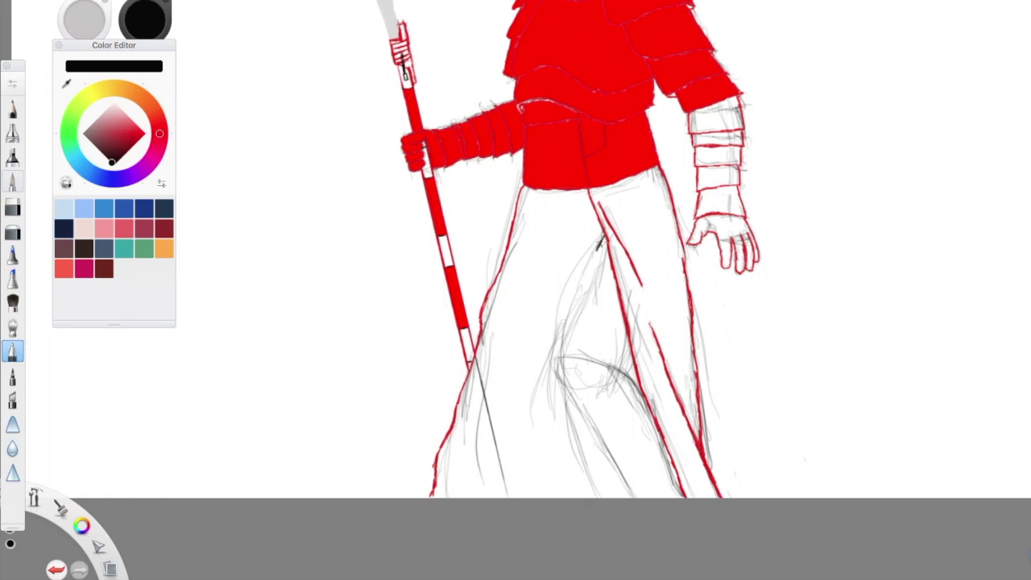
mouse_move(578, 359)
mouse_down()
mouse_move(559, 355)
mouse_move(559, 372)
mouse_up()
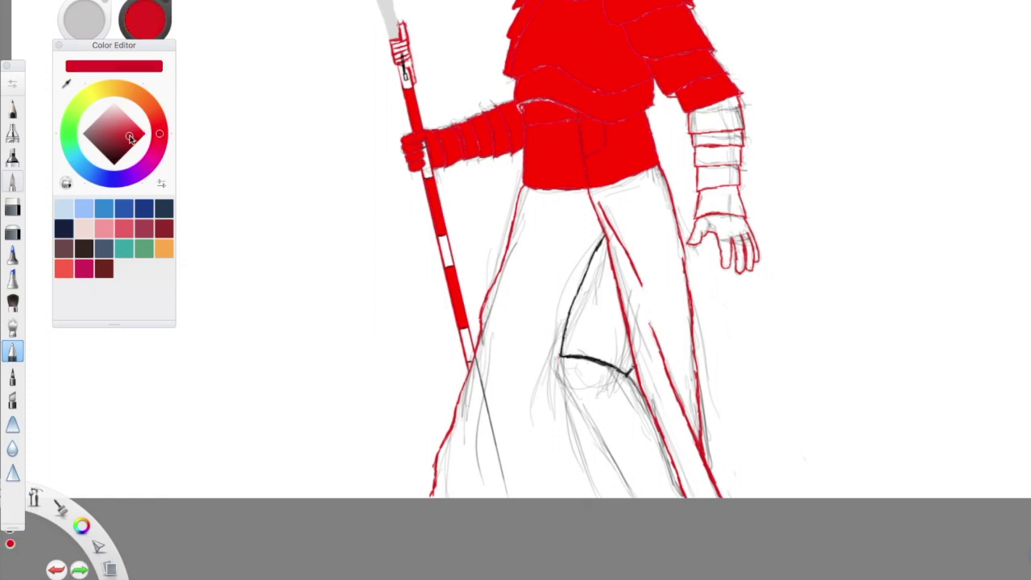
drag(567, 393, 580, 411)
scroll(573, 403, down, 2)
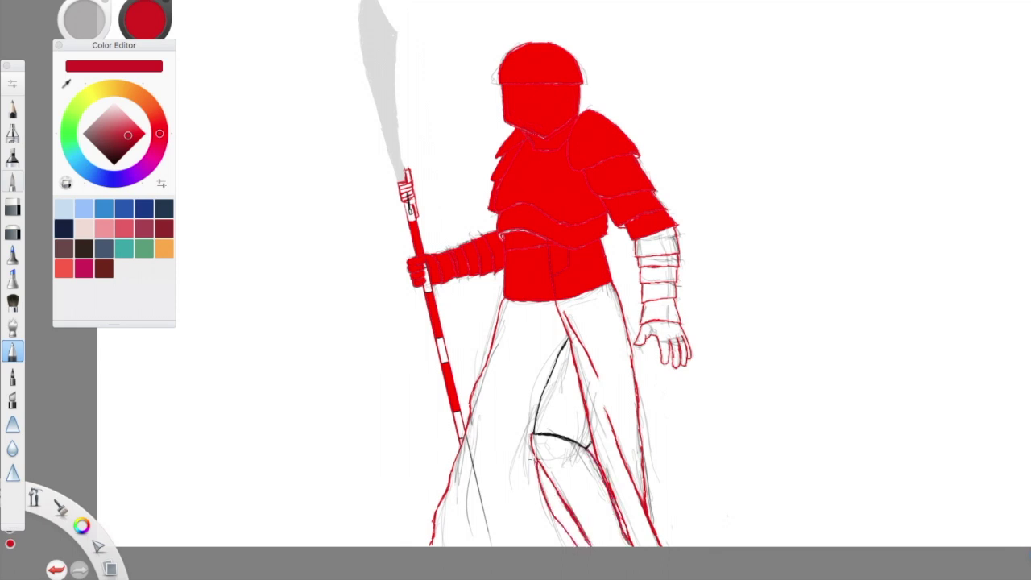
Step: Fill both halves of the robe with bright red
drag(129, 143, 145, 135)
click(600, 419)
click(519, 356)
key(ctrl+z)
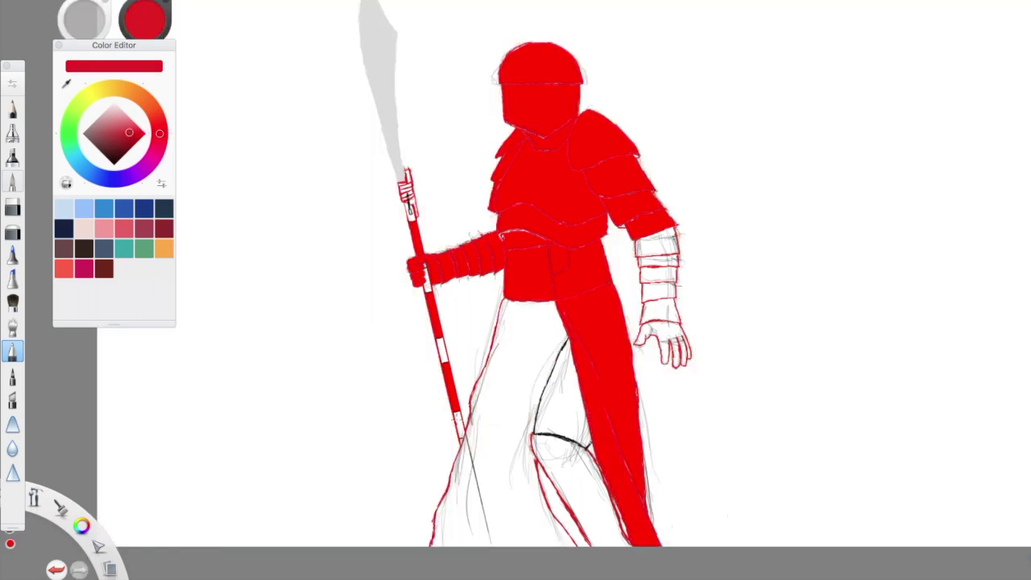
click(470, 459)
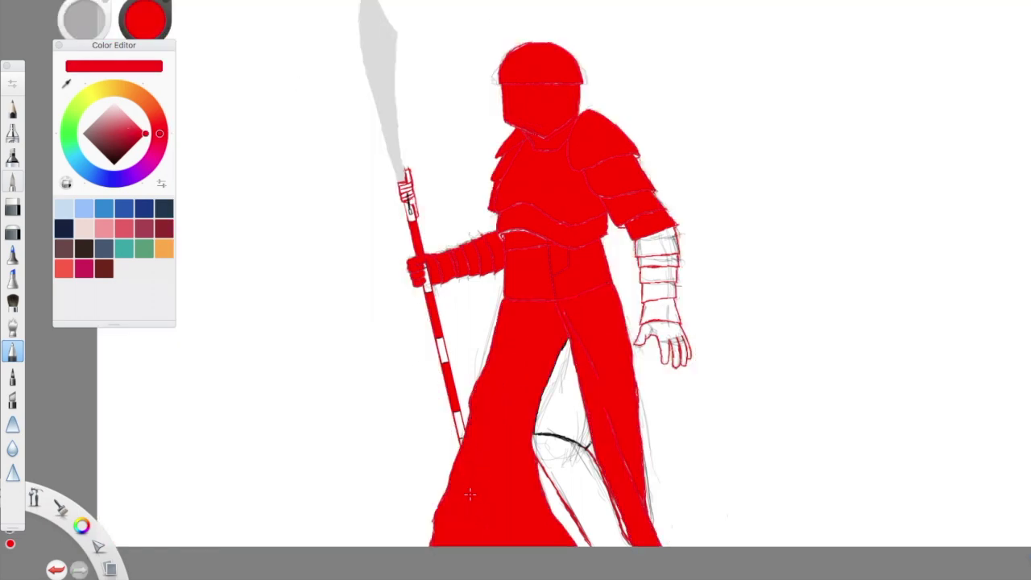
Step: Fill the narrow gaps between the robe and the lower leg with dark red
click(131, 147)
click(563, 514)
scroll(636, 437, up, 5)
click(636, 438)
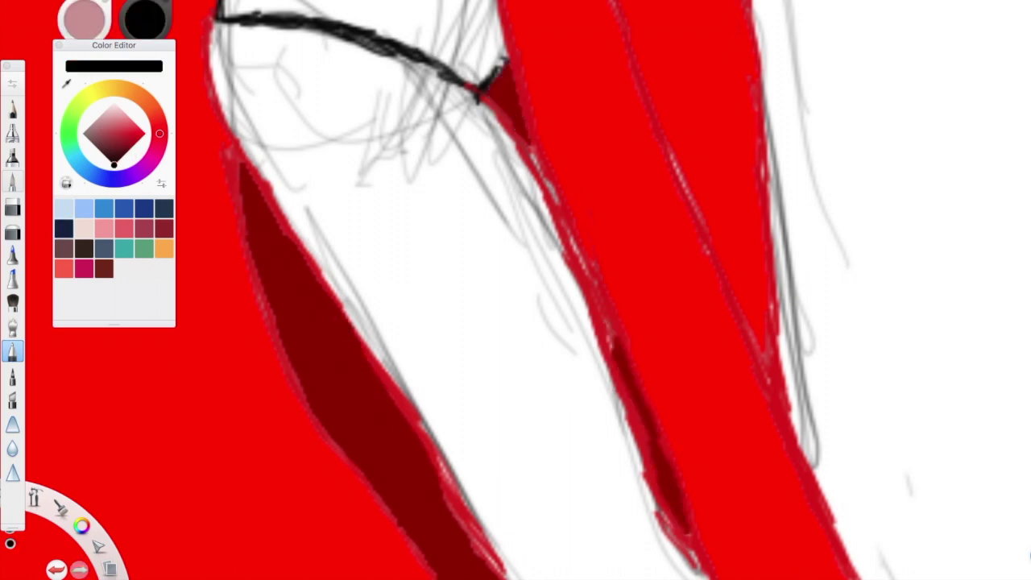
Step: Fill the opening above the knee with black, and the lower leg and hanging forearm and hand with bright red
click(483, 322)
click(145, 133)
scroll(268, 235, down, 5)
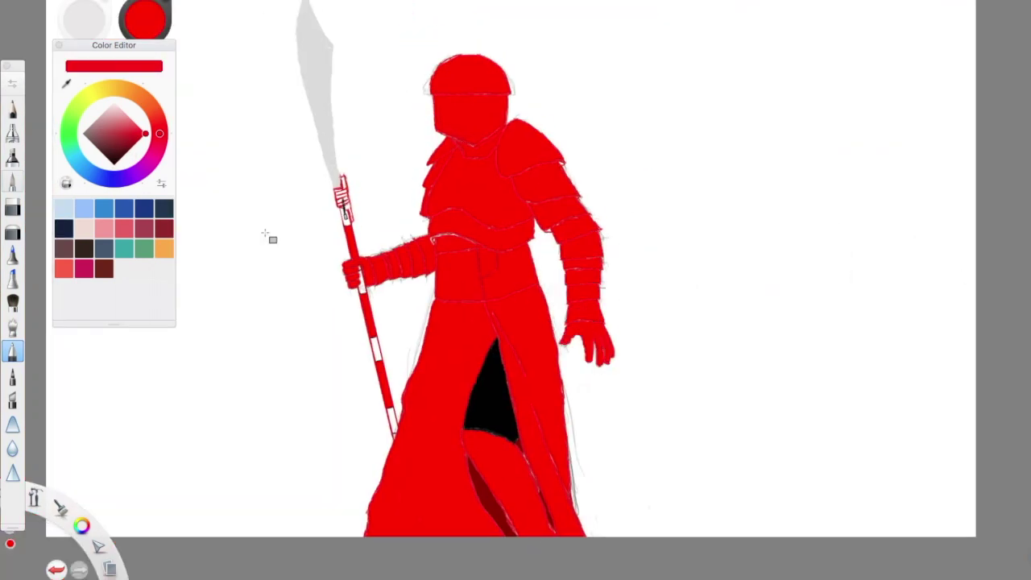
click(138, 142)
click(130, 135)
key(super+z)
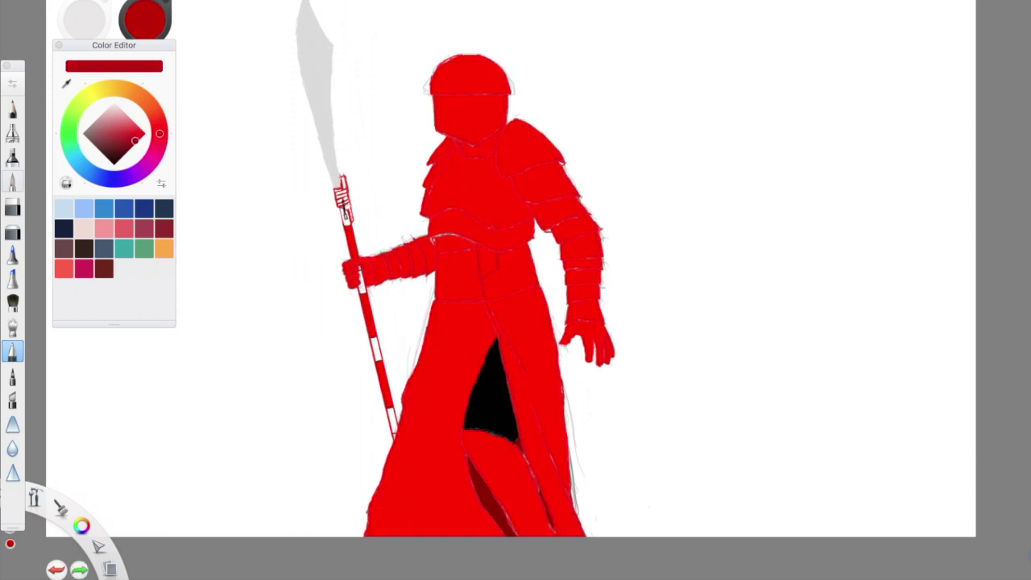
scroll(278, 33, up, 5)
scroll(299, 126, down, 5)
click(138, 142)
click(127, 150)
click(582, 129)
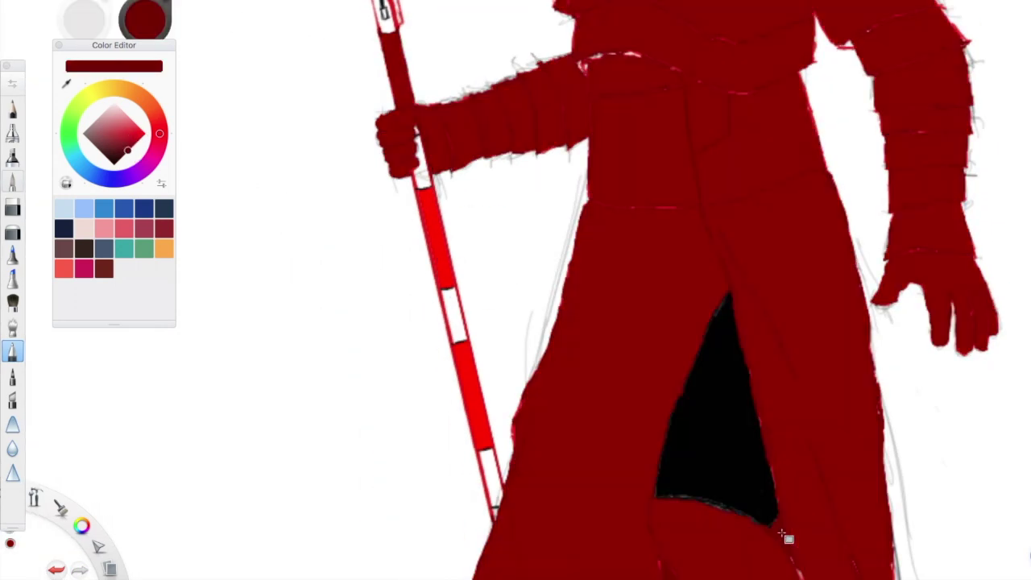
key(super+z)
Step: Paint very dark red shadows along both edges of the lower leg inside the robe's dark red gaps
scroll(593, 258, up, 5)
click(121, 157)
click(12, 253)
drag(645, 121, 753, 352)
double_click(12, 352)
drag(700, 234, 777, 403)
drag(681, 182, 782, 317)
scroll(782, 318, down, 5)
drag(571, 172, 652, 354)
scroll(584, 249, up, 5)
mouse_move(528, 189)
mouse_down()
mouse_move(545, 267)
mouse_move(624, 357)
mouse_move(769, 573)
mouse_up()
scroll(624, 357, down, 5)
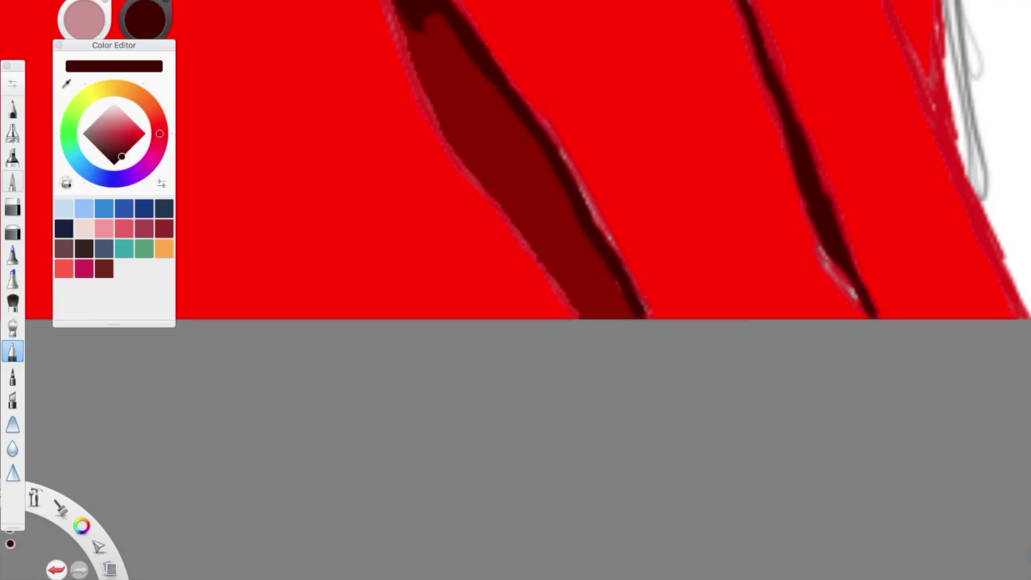
mouse_move(419, 25)
mouse_down()
mouse_move(576, 289)
mouse_move(547, 166)
mouse_move(501, 168)
mouse_move(480, 121)
mouse_up()
scroll(481, 120, down, 3)
Step: Paint the staff's red sections directly above and below the fist in a darker red
scroll(502, 327, up, 5)
click(135, 137)
drag(135, 137, 136, 142)
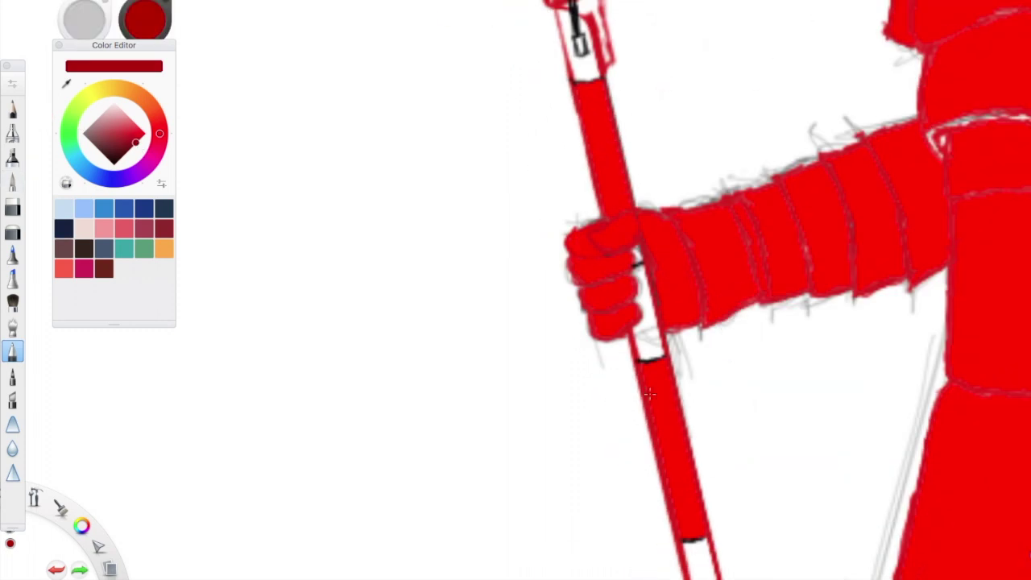
key(super+z)
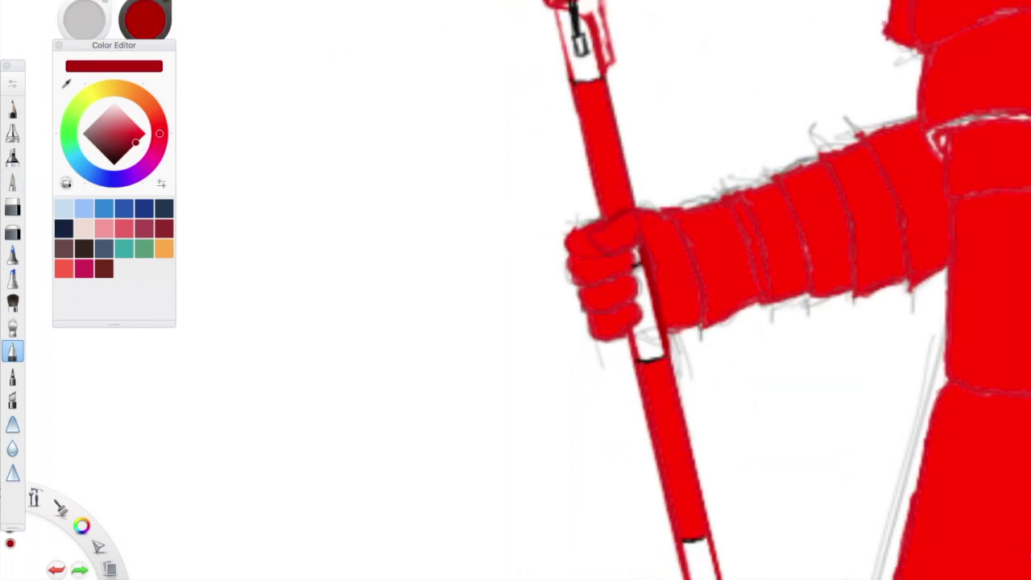
key(super+z)
mouse_move(600, 81)
mouse_down()
mouse_move(617, 164)
mouse_move(574, 80)
mouse_up()
mouse_move(665, 375)
mouse_down()
mouse_move(666, 400)
mouse_move(660, 365)
mouse_move(700, 529)
mouse_move(673, 426)
mouse_up()
Step: Colour the notched fitting and the remaining red sections of the staff with the same darker red
key(space)
drag(583, 252, 556, 242)
mouse_move(523, 201)
mouse_down()
mouse_move(588, 390)
mouse_move(527, 216)
mouse_up()
key(super+z)
key(space)
mouse_move(506, 32)
mouse_down()
mouse_move(596, 322)
mouse_move(576, 275)
mouse_move(586, 211)
mouse_move(606, 391)
mouse_up()
alt+click(619, 319)
alt+click(618, 320)
Step: Paint a curved darker red shadow on the chest beneath the hanging arm's shoulder plate
key(space)
drag(536, 115, 905, 304)
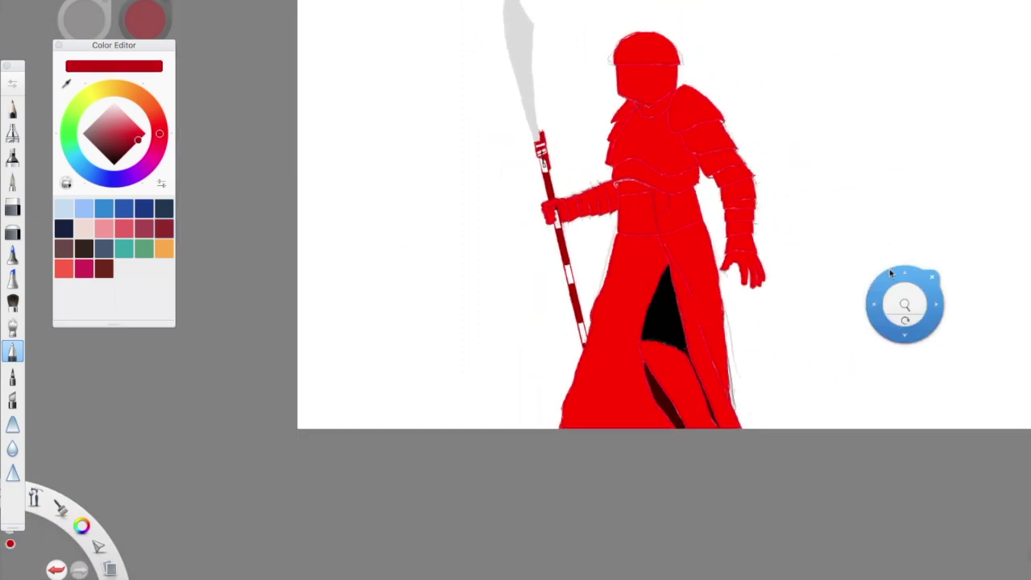
key(space)
drag(681, 152, 677, 43)
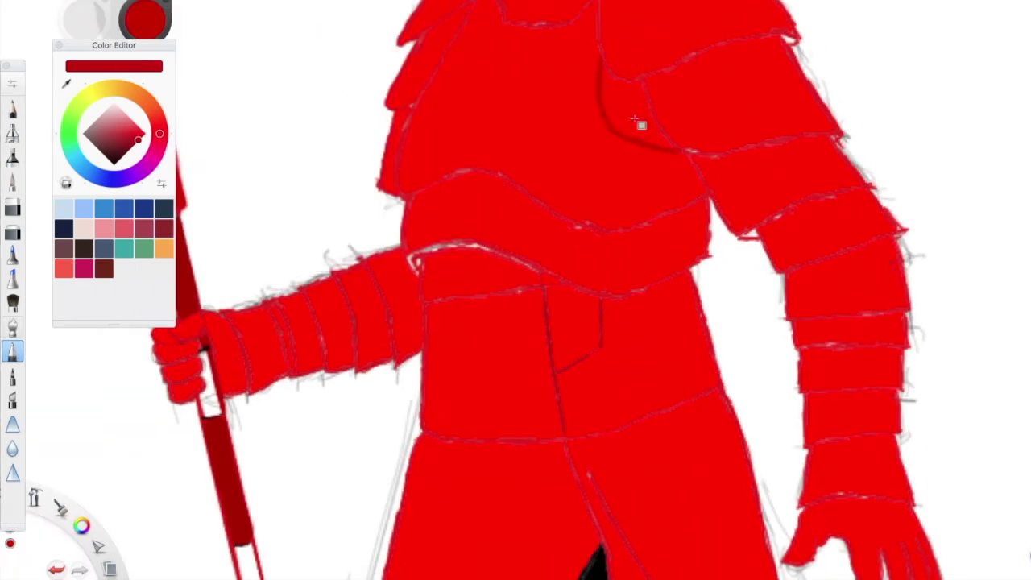
click(12, 254)
mouse_move(616, 80)
mouse_down()
mouse_move(647, 137)
mouse_move(605, 78)
mouse_up()
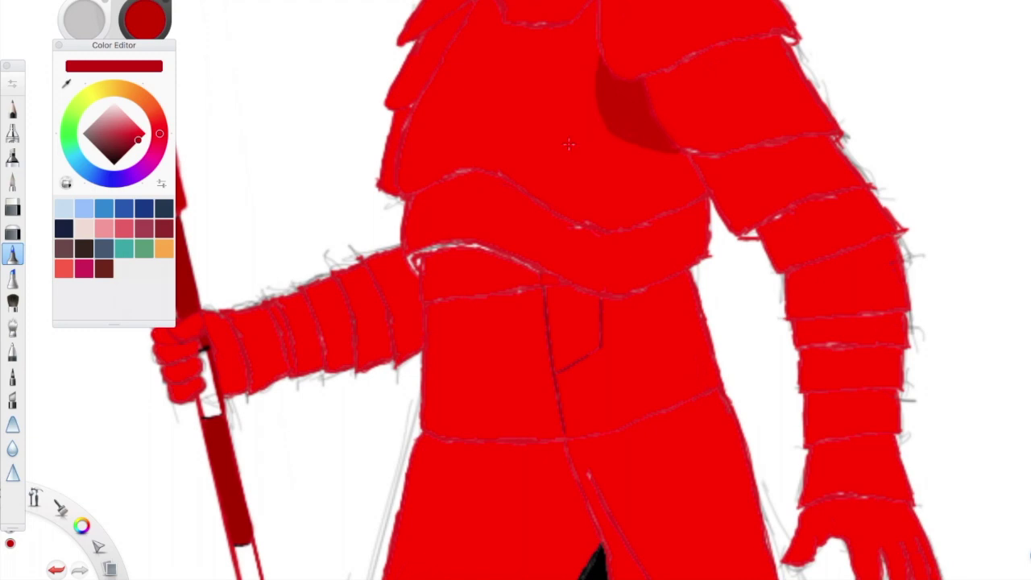
Step: Paint soft darker red shadows down the hanging-arm side of the breastplate, belly plate and waist
mouse_move(672, 170)
mouse_down()
mouse_move(683, 192)
mouse_move(659, 211)
mouse_move(695, 238)
mouse_move(712, 391)
mouse_up()
click(137, 141)
click(12, 351)
click(140, 138)
click(12, 254)
drag(652, 224, 653, 284)
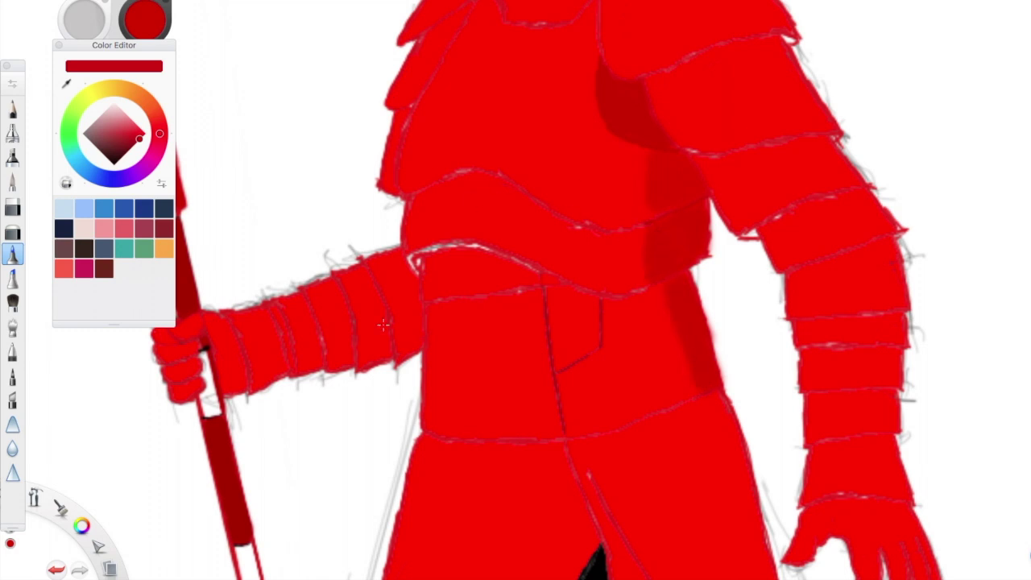
Step: Line the breastplate's lower edge in darker red and paint white highlights along the belly plate's rim and down the abdomen
click(12, 352)
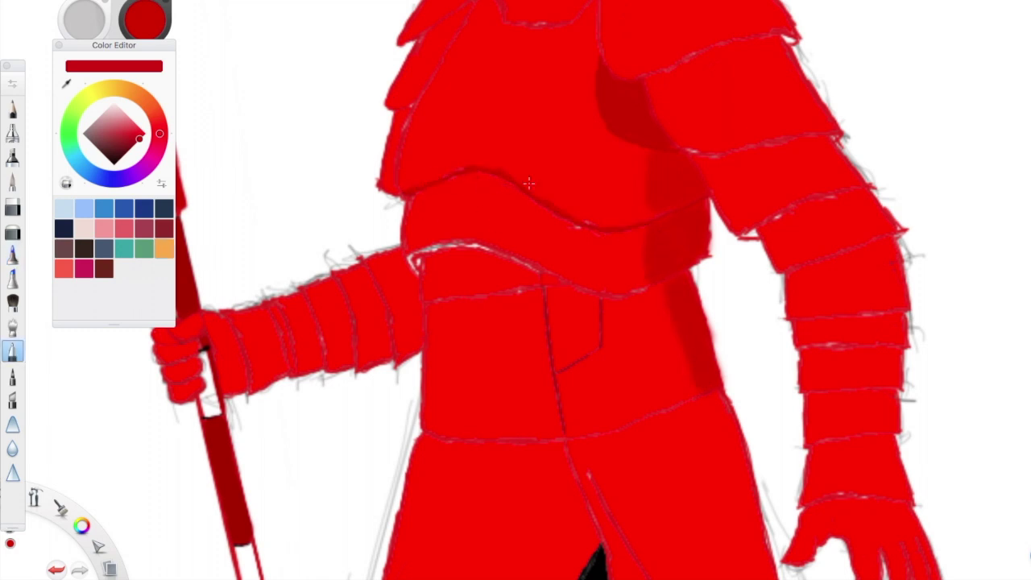
alt+click(479, 169)
drag(467, 244, 554, 277)
alt+click(207, 386)
mouse_move(452, 439)
mouse_down()
mouse_move(467, 300)
mouse_move(447, 205)
mouse_move(453, 233)
mouse_up()
alt+click(626, 358)
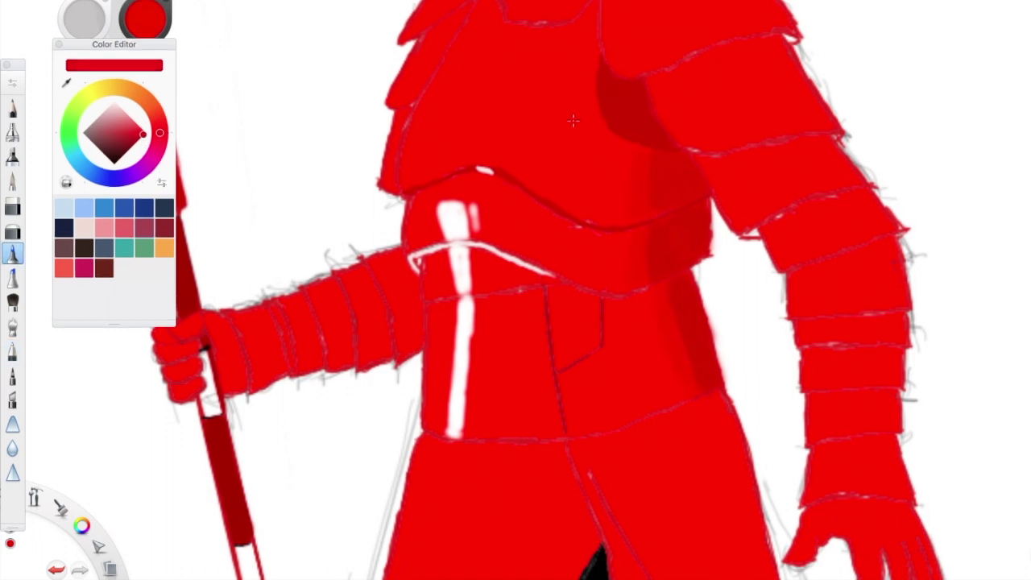
Step: Shade the hanging hand with darker red beneath the cuff, along the thumb and down the fingers
scroll(616, 239, down, 5)
scroll(564, 234, up, 6)
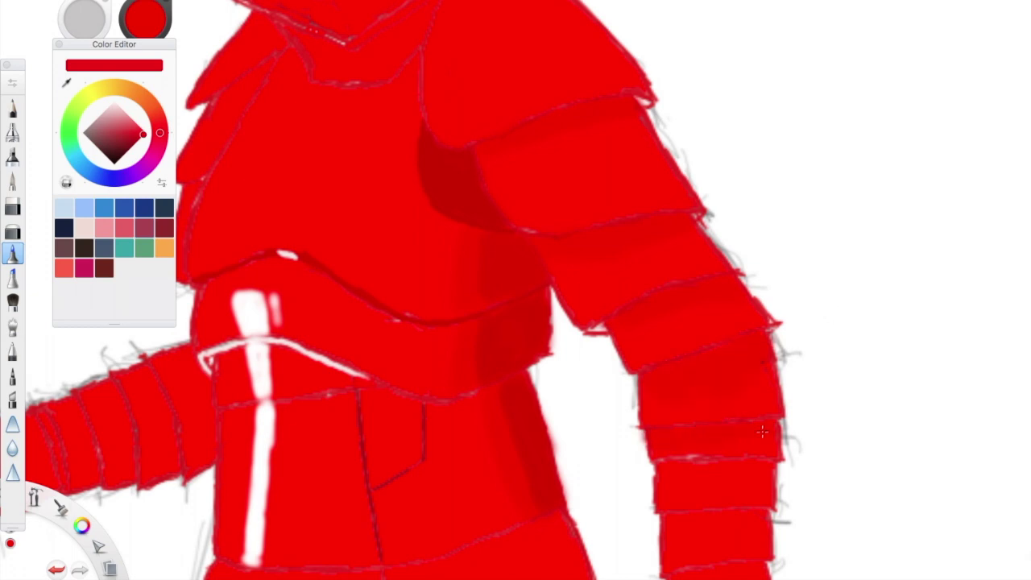
scroll(515, 322, down, 5)
click(141, 143)
drag(564, 306, 656, 302)
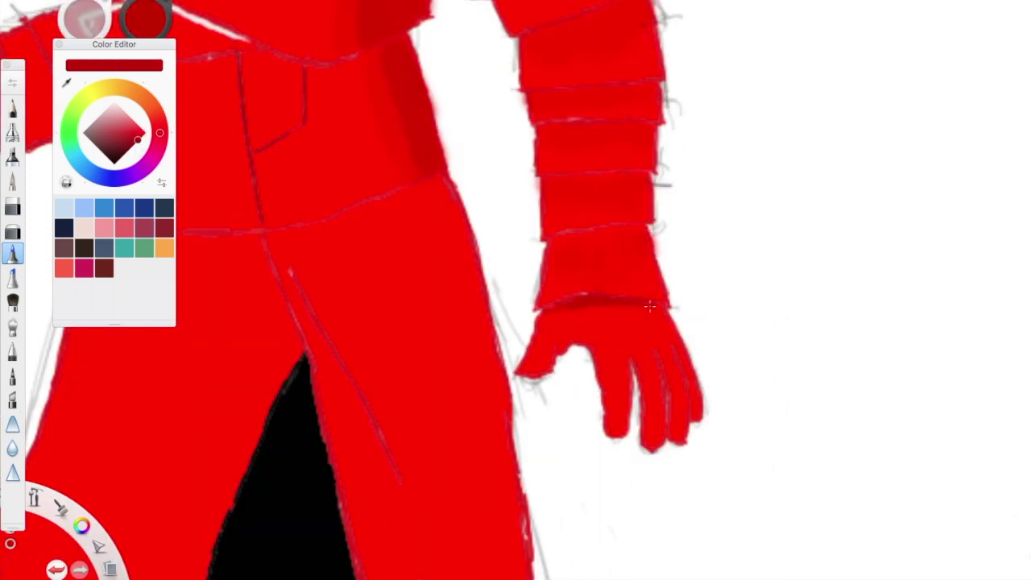
drag(531, 370, 587, 339)
drag(640, 363, 636, 407)
drag(604, 346, 600, 427)
drag(676, 354, 699, 430)
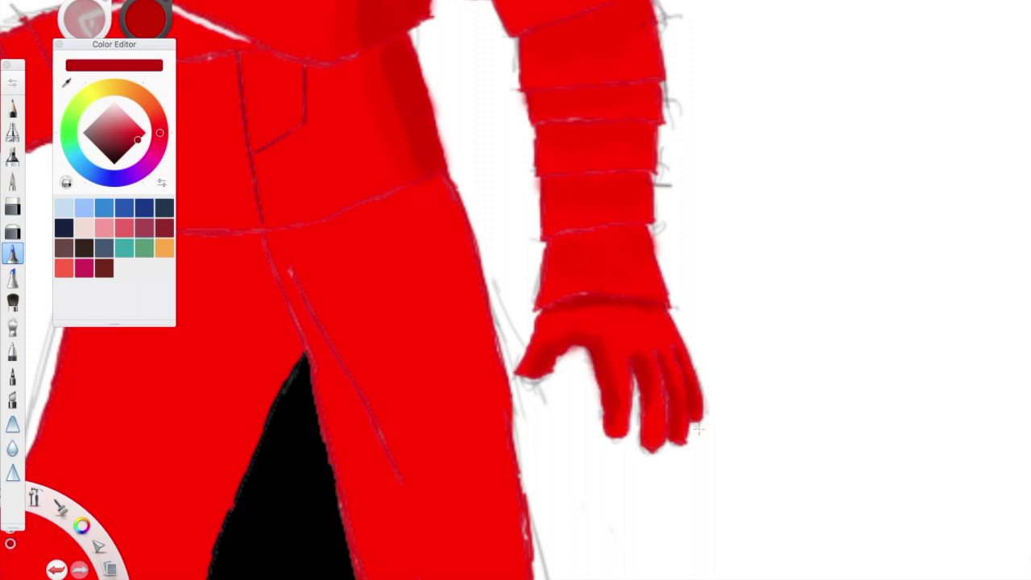
Step: Add a lighter red highlight across the hanging hand's knuckles and soft darker red shading along its fingers
click(141, 129)
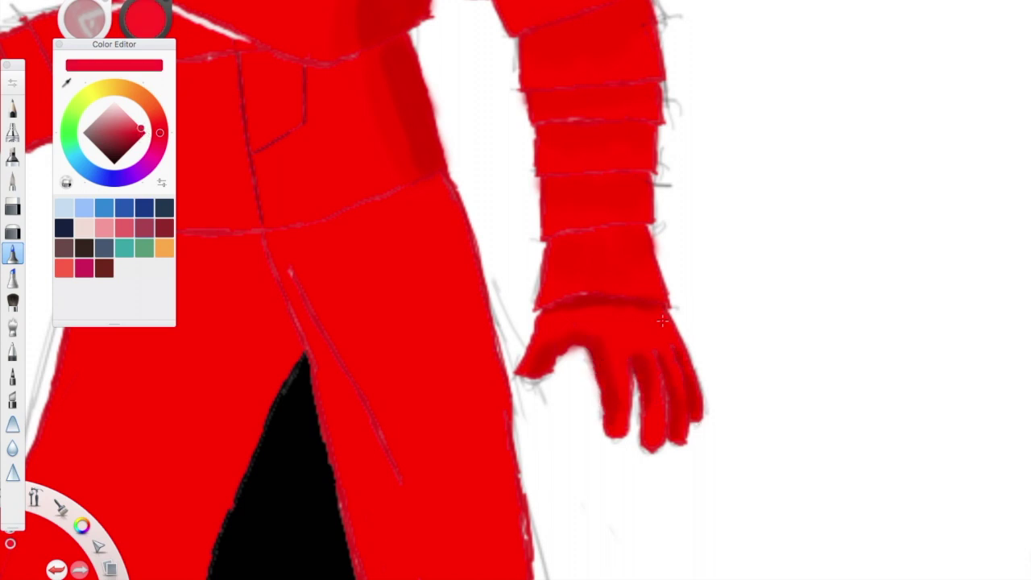
click(13, 278)
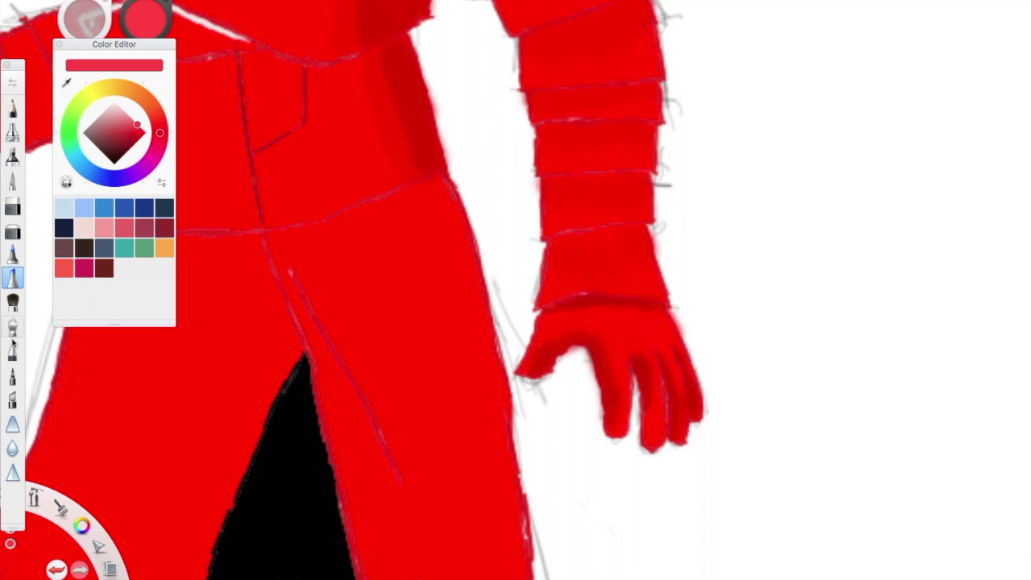
click(12, 399)
mouse_move(656, 316)
mouse_down()
mouse_move(672, 345)
mouse_move(644, 346)
mouse_up()
click(12, 253)
click(140, 137)
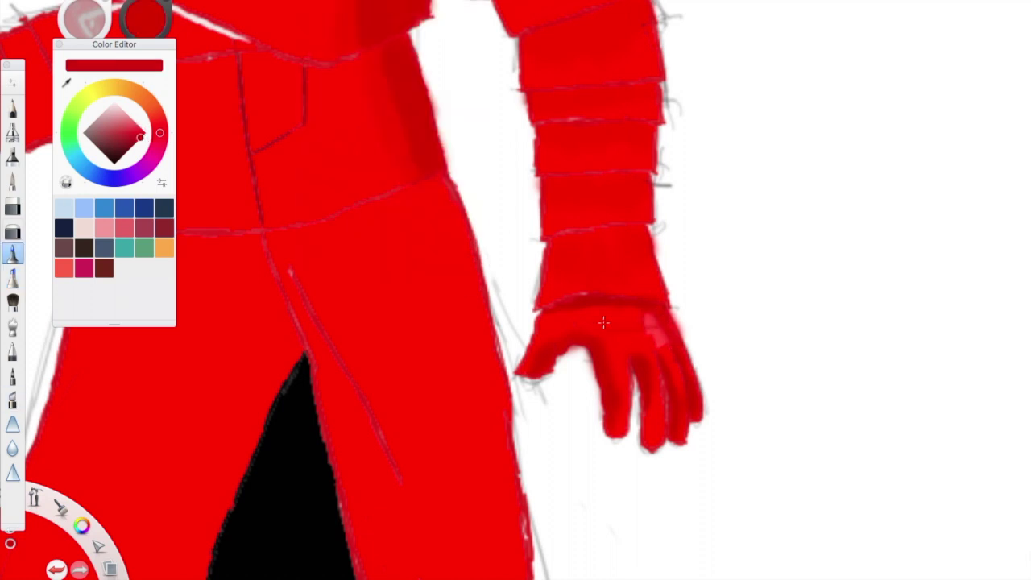
drag(634, 386, 641, 443)
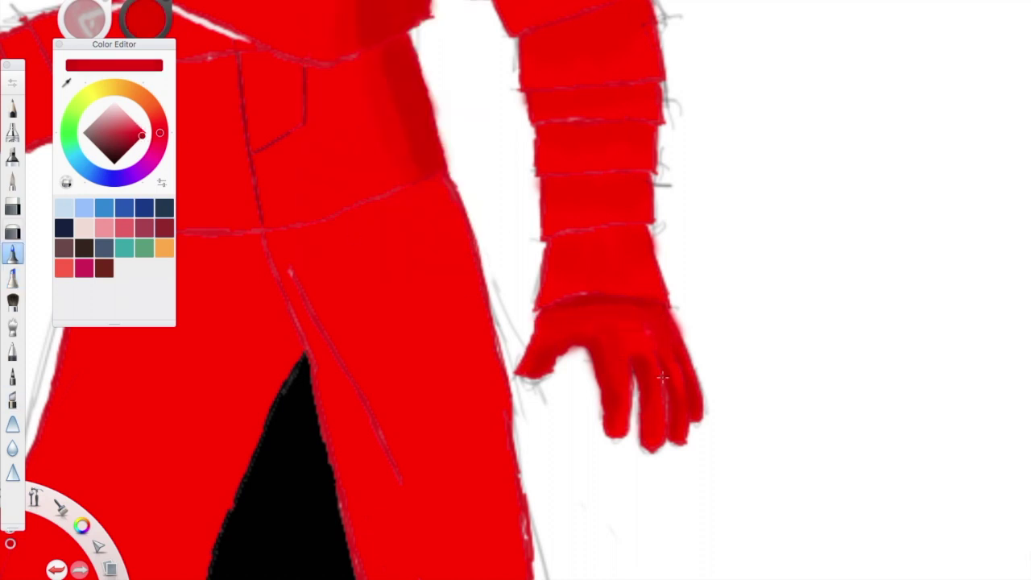
Step: Deepen the darker red shadows beneath the shoulder plate and each overlapping arm plate, and down the length of the hanging arm
click(133, 144)
drag(540, 81, 548, 418)
drag(310, 153, 307, 155)
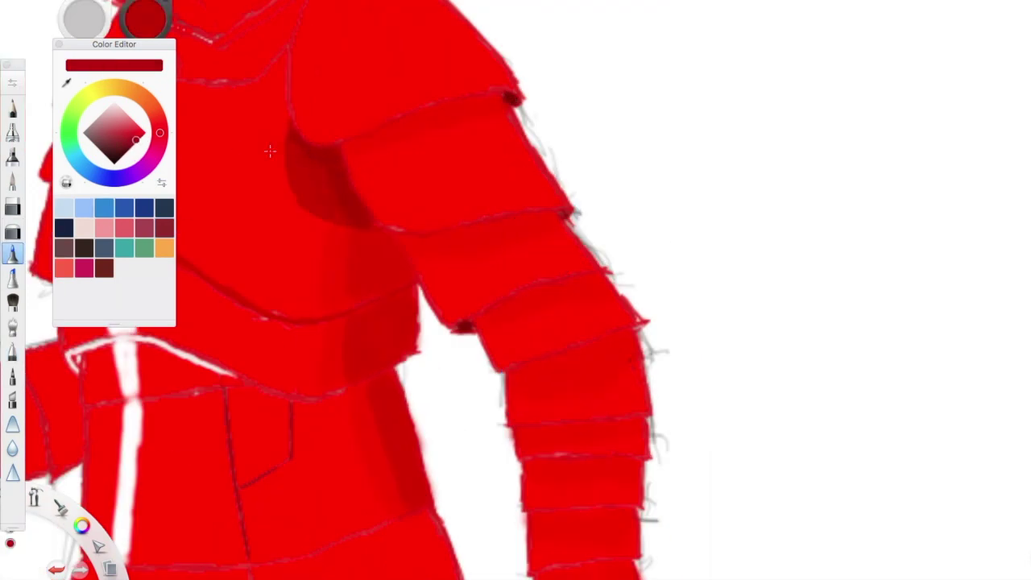
drag(351, 143, 444, 110)
mouse_move(636, 330)
mouse_down()
mouse_move(651, 426)
mouse_move(628, 511)
mouse_up()
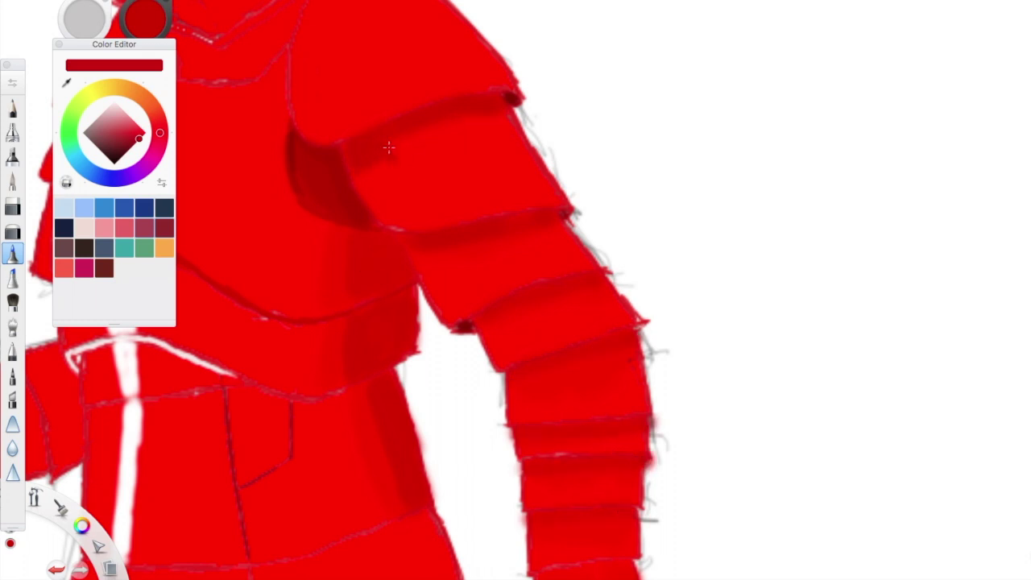
mouse_move(438, 147)
mouse_down()
mouse_move(509, 201)
mouse_move(513, 248)
mouse_move(599, 389)
mouse_up()
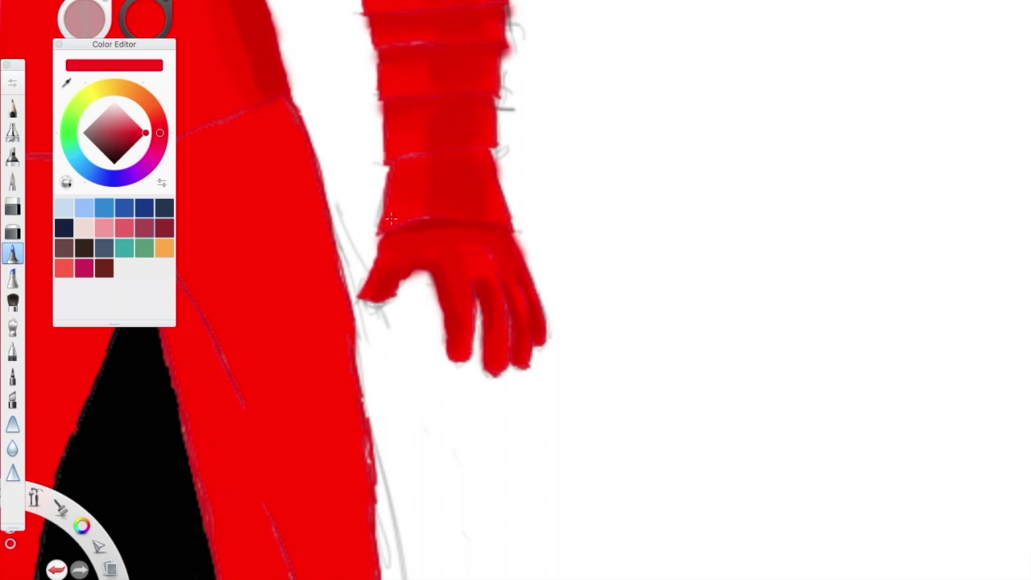
Step: Paint pinkish red highlights along the inner side of the hanging arm's plates
click(12, 350)
drag(401, 182, 407, 211)
drag(403, 113, 403, 201)
scroll(402, 161, down, 3)
drag(387, 28, 364, 3)
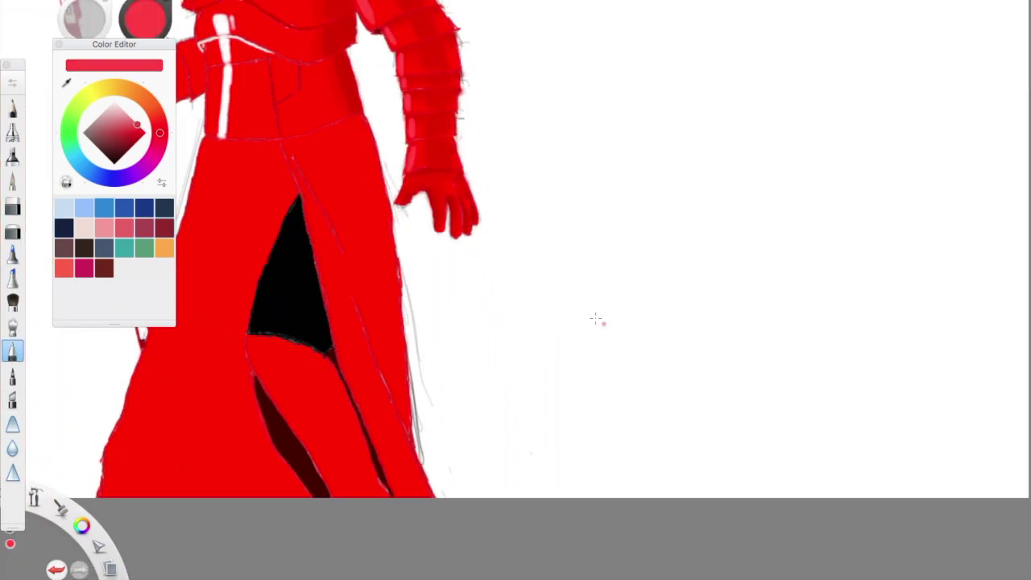
Step: Draw two darker red contour lines across the upper chest just below the collar
drag(139, 127, 140, 138)
click(12, 254)
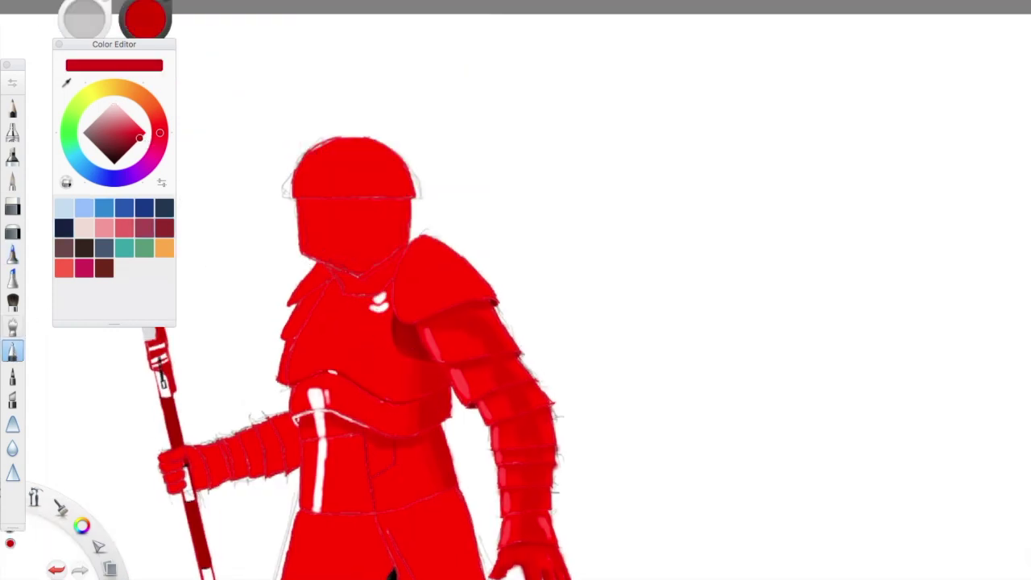
scroll(314, 278, up, 5)
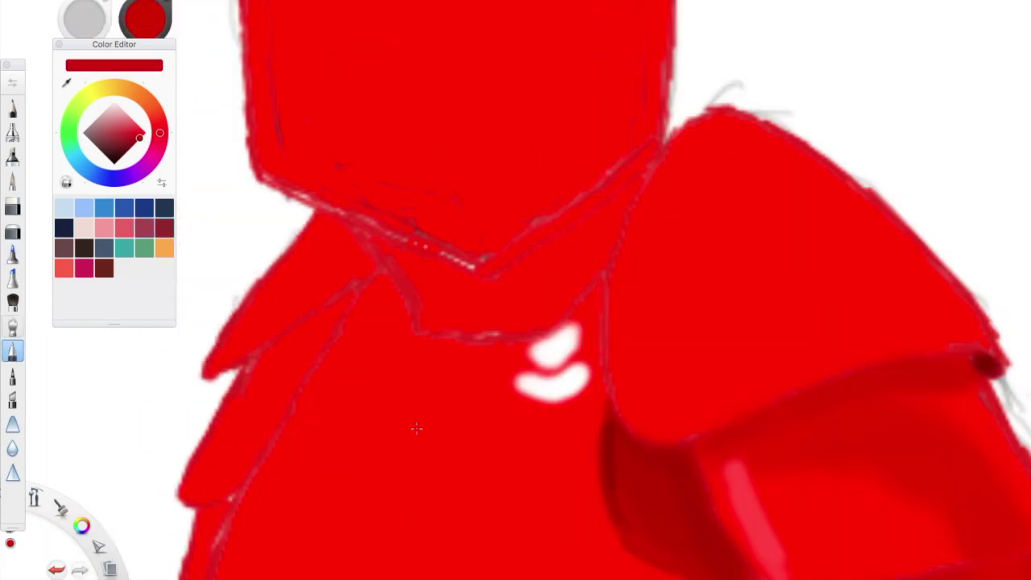
drag(461, 360, 600, 311)
drag(412, 391, 541, 385)
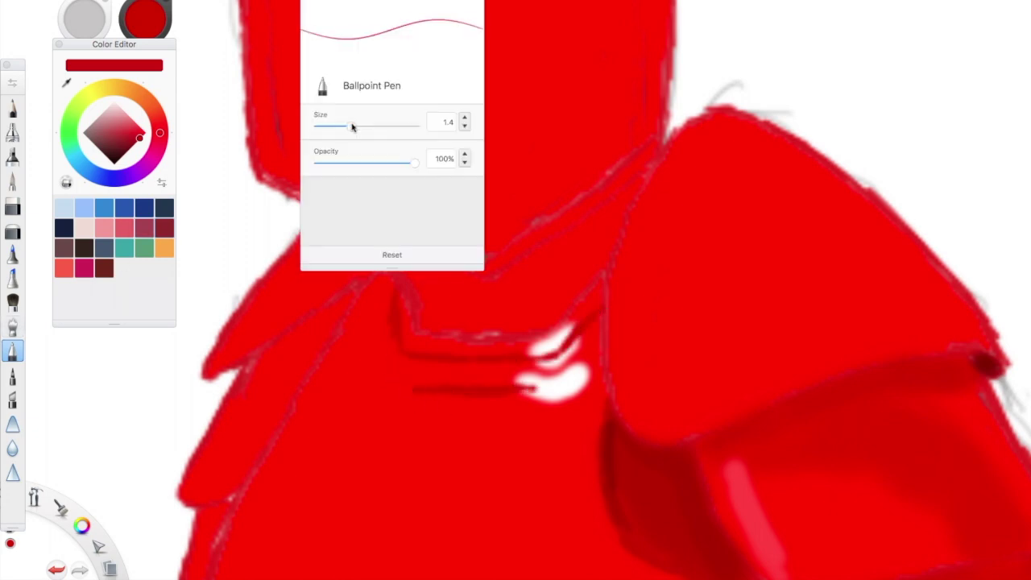
Step: Paint long white highlights on the staff-arm side of the breastplate
scroll(516, 290, down, 5)
scroll(515, 290, up, 5)
mouse_move(447, 483)
mouse_down()
mouse_move(426, 415)
mouse_move(477, 275)
mouse_up()
mouse_move(441, 415)
mouse_down()
mouse_move(448, 375)
mouse_move(493, 296)
mouse_up()
click(519, 347)
Step: Paint broad vertical pinkish red highlights down the abdomen, below the belly plate and beside the central seam
drag(121, 107, 139, 124)
scroll(516, 290, down, 5)
scroll(539, 151, up, 5)
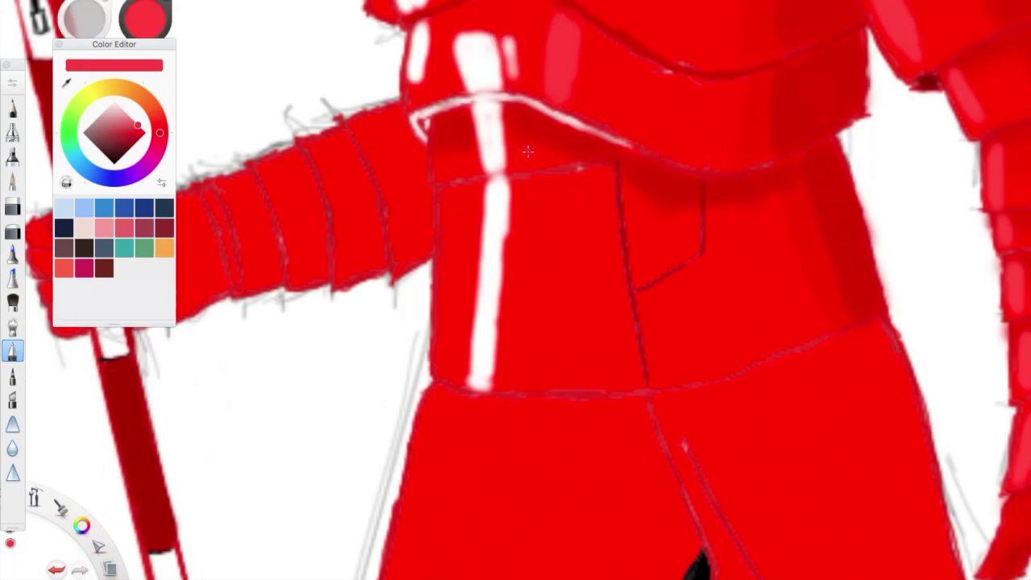
drag(539, 152, 554, 387)
drag(563, 201, 576, 388)
drag(563, 135, 566, 164)
drag(612, 181, 636, 380)
drag(595, 197, 620, 385)
drag(580, 214, 578, 298)
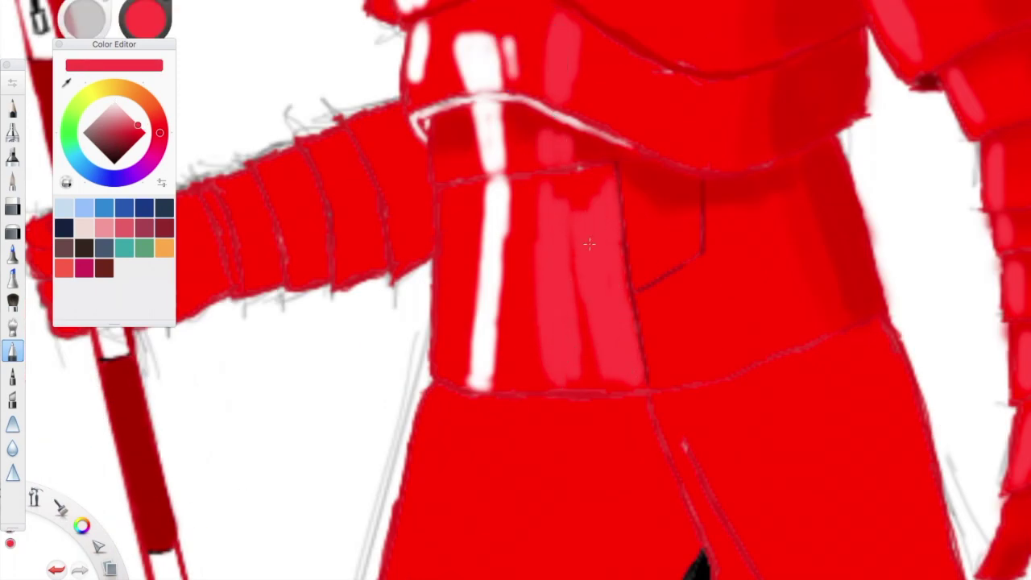
Step: Shade the abdomen's staff-side edge with soft darker red
drag(139, 126, 140, 139)
click(12, 252)
drag(438, 375, 455, 161)
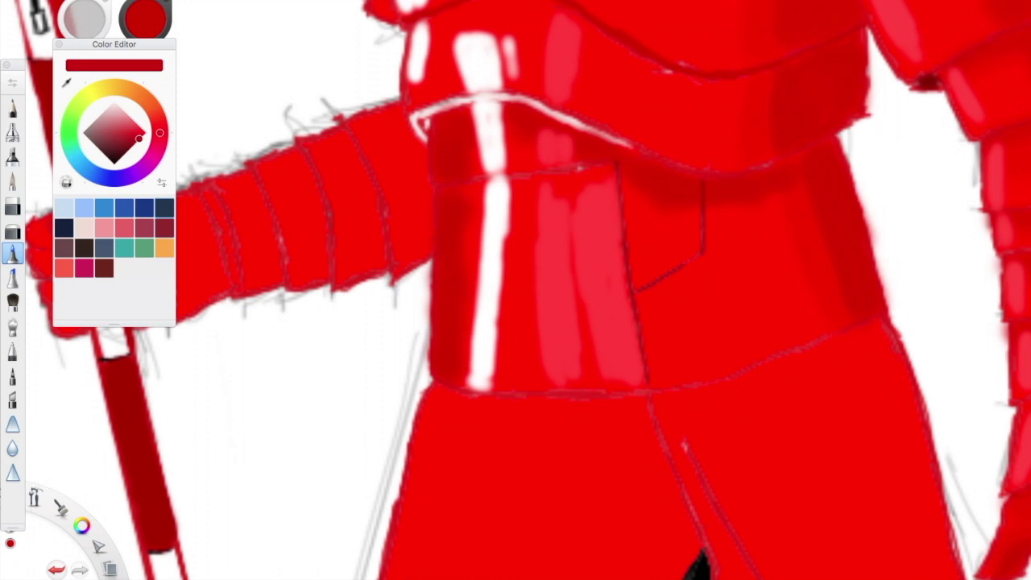
Step: Paint a very dark red shadow on the neck between the helmet's chin and the collar
scroll(515, 289, up, 10)
drag(138, 139, 124, 153)
mouse_move(699, 3)
mouse_down()
mouse_move(654, 82)
mouse_move(605, 127)
mouse_up()
drag(653, 55, 600, 121)
drag(668, 34, 611, 130)
drag(648, 55, 625, 137)
mouse_move(616, 82)
mouse_down()
mouse_move(575, 129)
mouse_move(556, 125)
mouse_up()
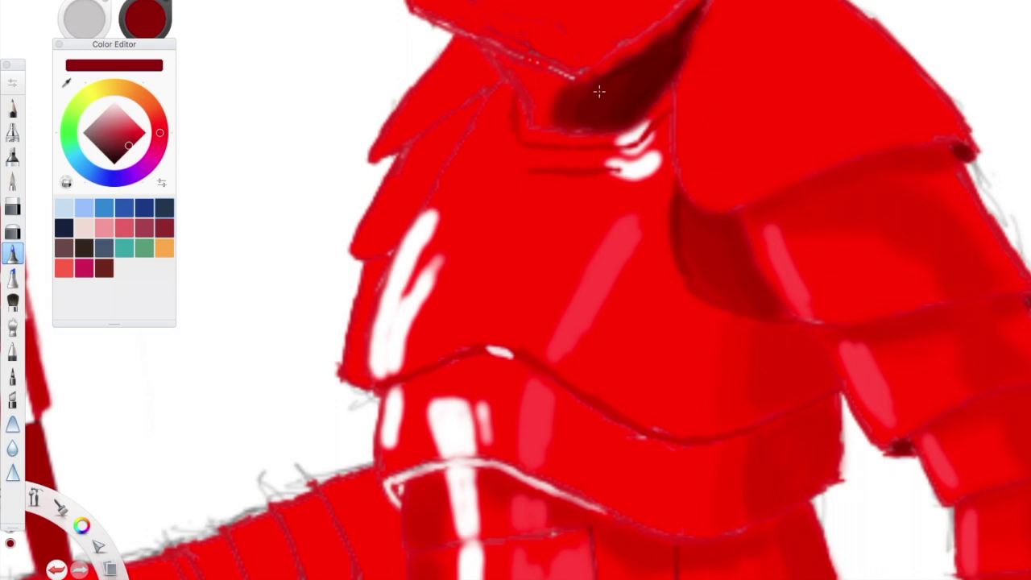
drag(558, 79, 533, 125)
click(113, 103)
click(12, 350)
drag(495, 53, 535, 113)
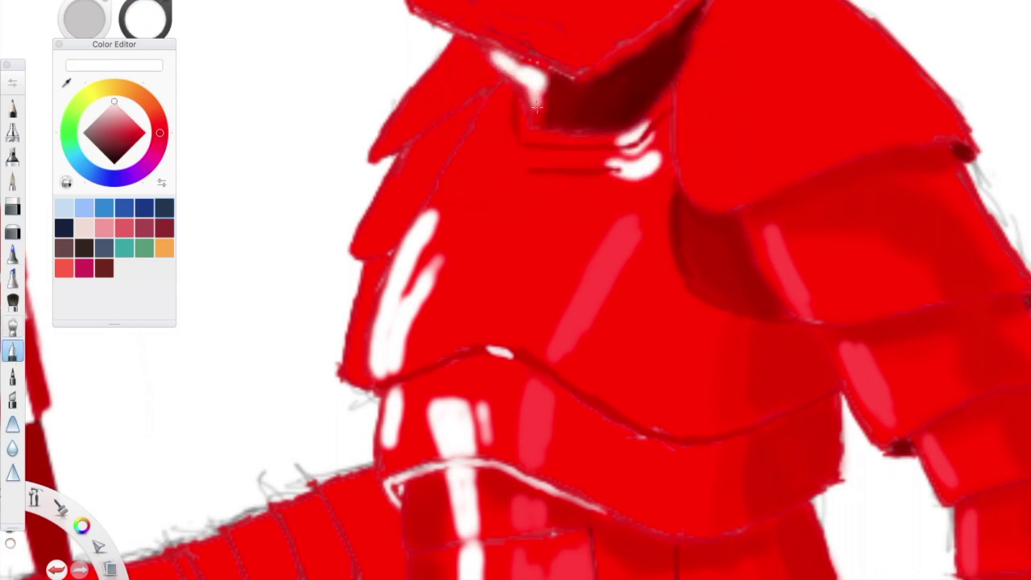
drag(564, 74, 531, 125)
drag(574, 71, 541, 93)
key(ctrl+z)
key(ctrl+z)
key(ctrl+z)
key(ctrl+z)
key(ctrl+z)
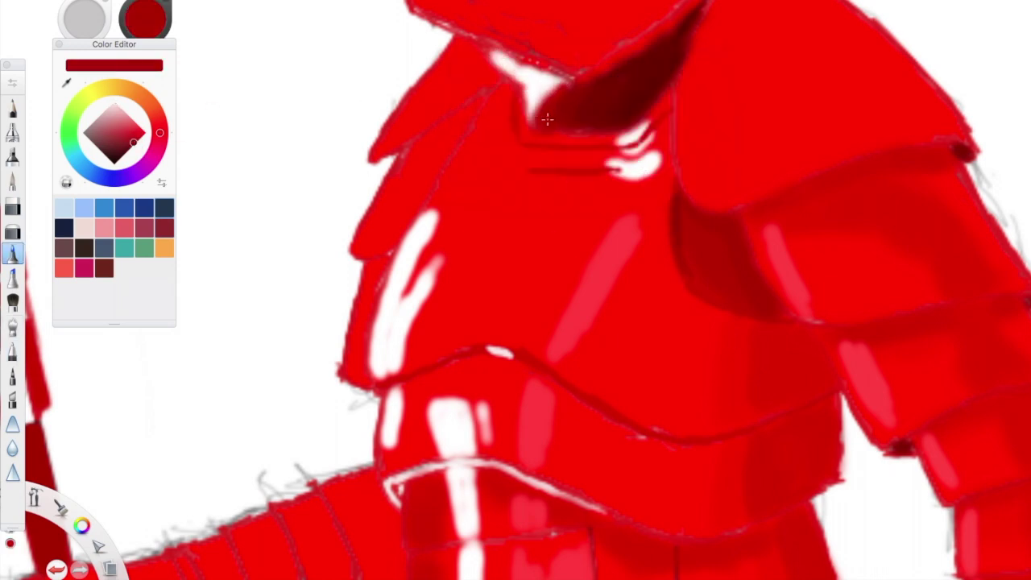
click(125, 153)
drag(491, 93, 403, 165)
drag(516, 80, 467, 137)
key(ctrl+z)
drag(484, 96, 413, 158)
drag(457, 134, 403, 172)
key(ctrl+z)
key(ctrl+z)
key(ctrl+z)
key(ctrl+z)
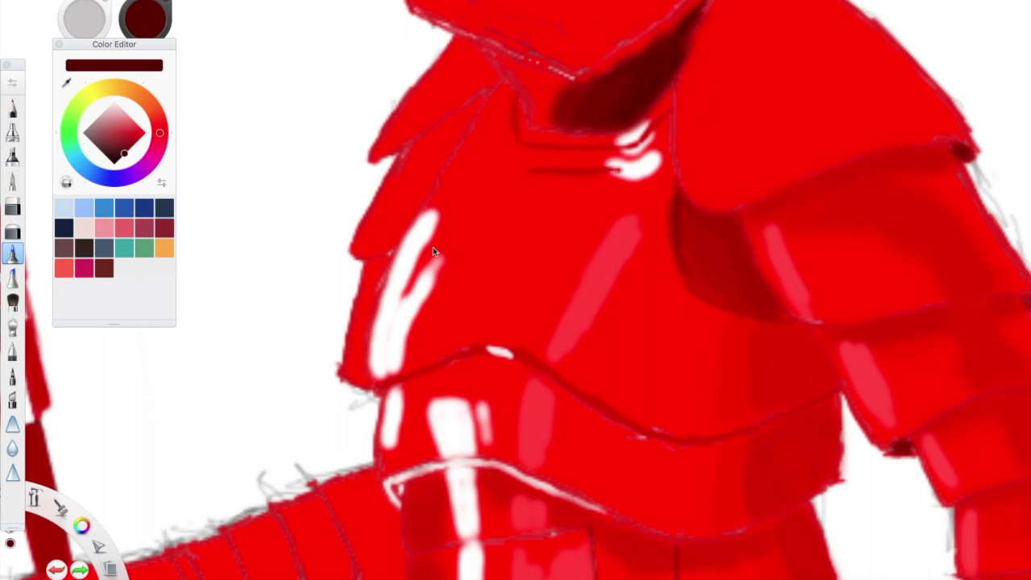
Step: Paint a dark red shadow beneath the staff-side top shoulder plate and extend the shadow across the neck
drag(124, 153, 133, 144)
drag(403, 165, 495, 90)
drag(538, 127, 583, 97)
Step: Paint a white highlight on the staff side of the neck, just below the helmet
click(127, 112)
click(539, 90)
click(13, 351)
drag(493, 48, 541, 91)
Step: Shade the second staff-side shoulder plate in dark red and paint white highlights along the outer edges of those plates
click(149, 139)
click(13, 253)
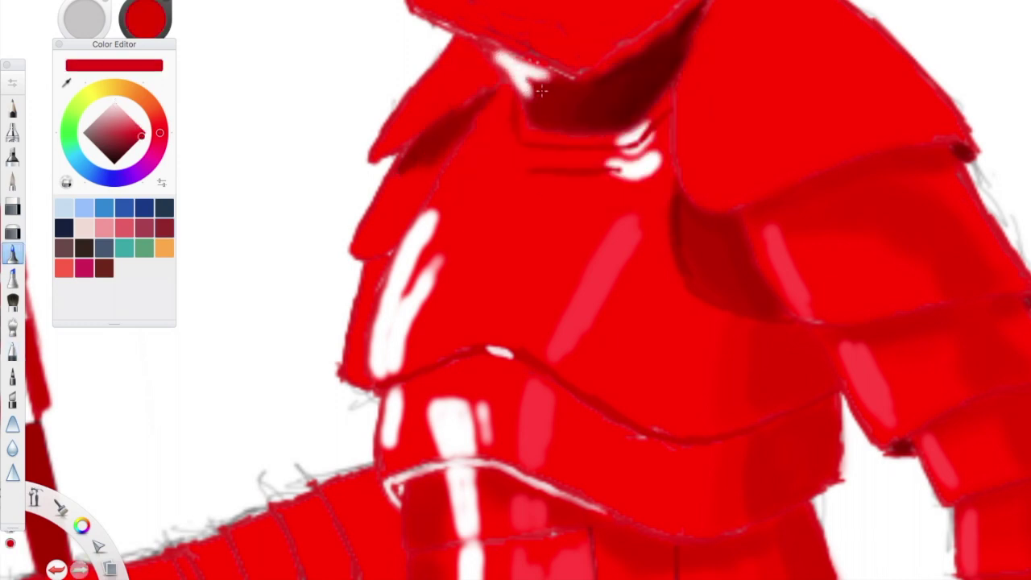
alt+click(477, 125)
mouse_move(459, 137)
mouse_down()
mouse_move(386, 189)
mouse_move(367, 238)
mouse_up()
click(12, 351)
mouse_move(348, 360)
mouse_down()
mouse_move(359, 242)
mouse_move(387, 193)
mouse_up()
drag(467, 36, 371, 161)
alt+click(435, 64)
Step: Shade the helmet's faceplate with soft darker red beneath the brim and along its sides
click(12, 254)
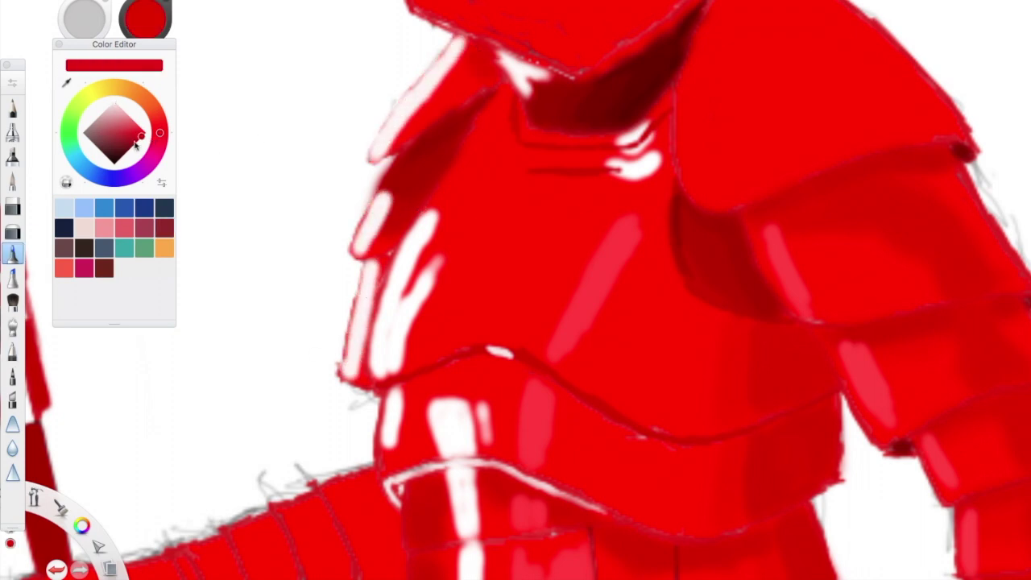
click(12, 350)
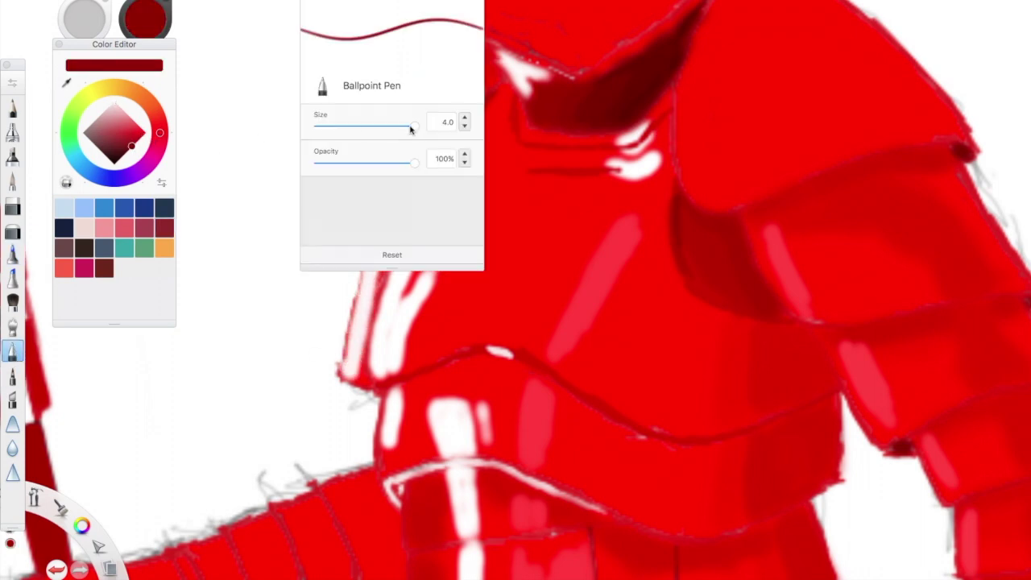
click(142, 135)
click(12, 374)
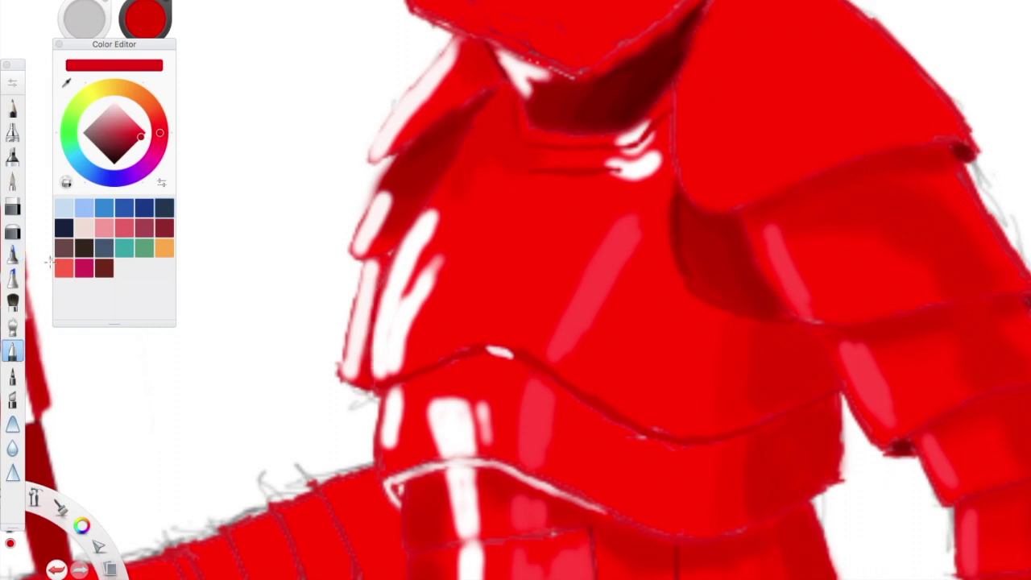
click(12, 253)
scroll(405, 24, down, 5)
scroll(613, 319, up, 5)
mouse_move(614, 320)
mouse_down()
mouse_move(616, 393)
mouse_move(583, 349)
mouse_move(341, 410)
mouse_move(428, 464)
mouse_move(373, 327)
mouse_move(351, 360)
mouse_up()
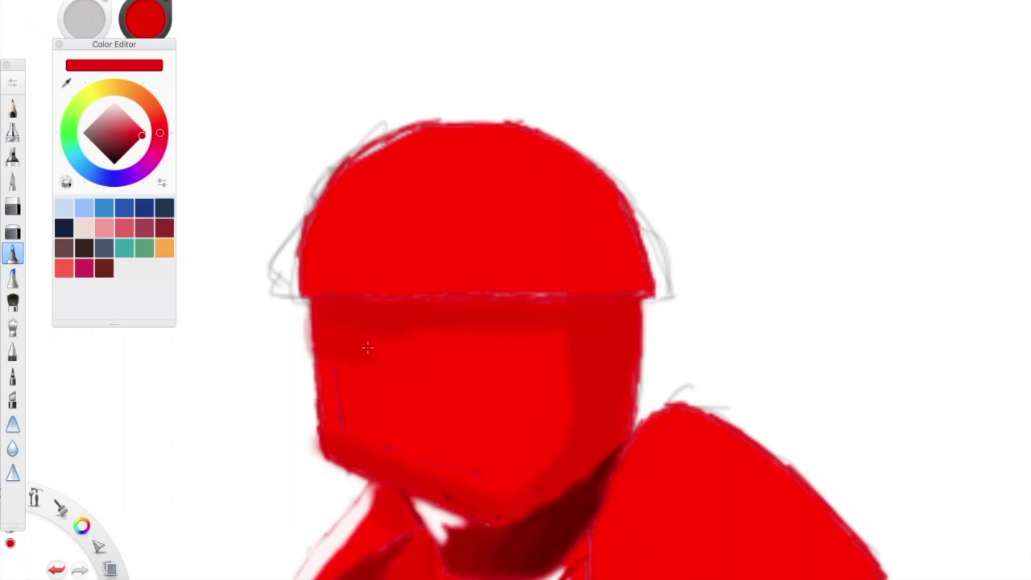
Step: Paint two vertical pinkish red highlight bands down the middle of the faceplate
click(140, 124)
click(12, 398)
drag(509, 310, 506, 463)
mouse_move(457, 315)
mouse_down()
mouse_move(441, 467)
mouse_move(463, 499)
mouse_up()
Step: Add a curved pale pink highlight on the faceplate's lower cheek and a white highlight along its staff-side edge
drag(134, 121, 121, 107)
drag(368, 473, 362, 443)
drag(121, 107, 114, 102)
click(13, 351)
drag(330, 456, 314, 364)
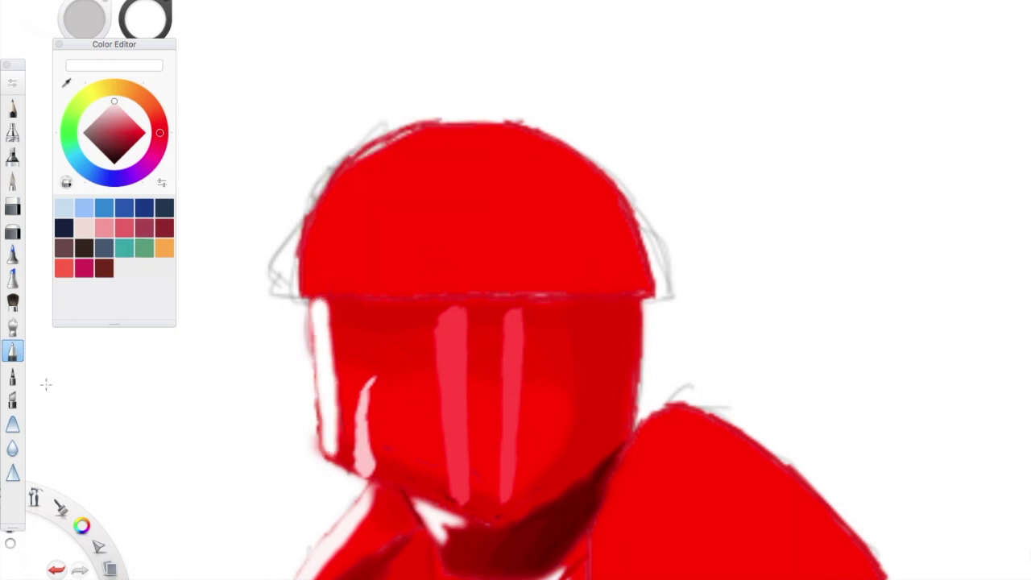
Step: Add lighter pink strips along the faceplate's two vertical highlight bands
drag(123, 108, 132, 119)
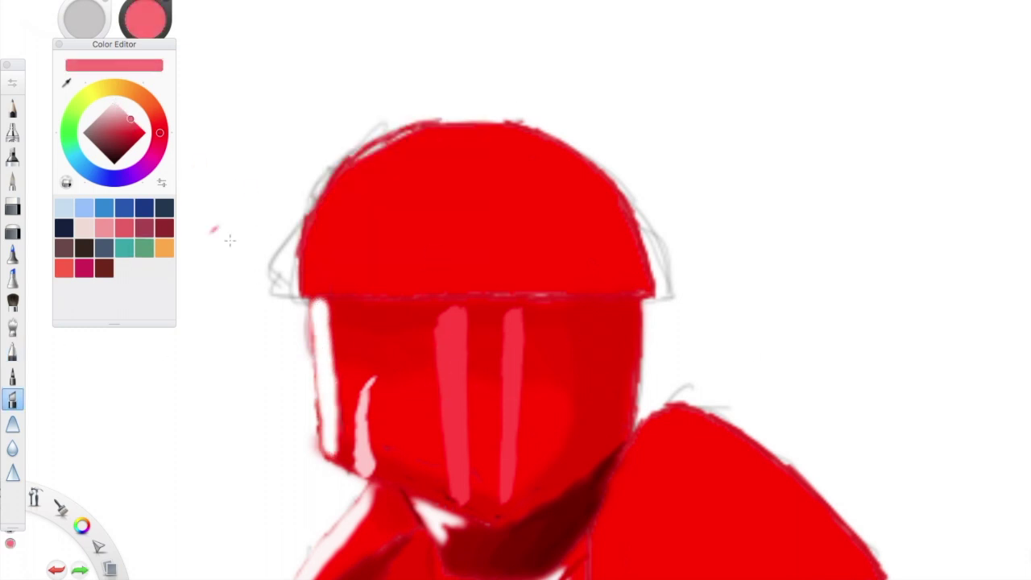
drag(434, 324, 447, 493)
drag(520, 314, 516, 500)
Step: Rule thin dark red horizontal lines across the upper faceplate with the Ballpoint Pen, spacing them evenly beneath the brim
click(131, 147)
key(r)
key(ctrl+z)
click(12, 350)
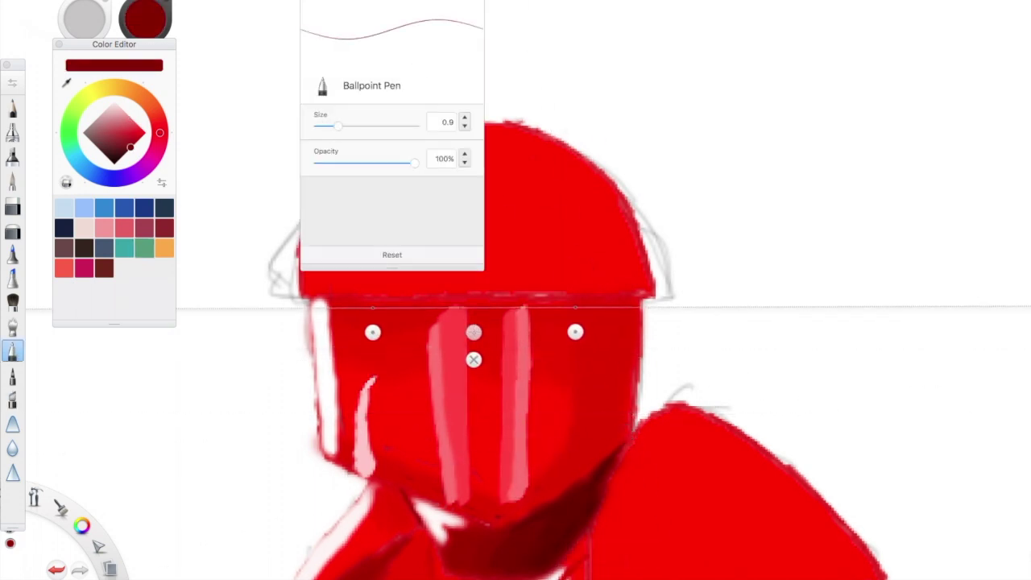
drag(474, 332, 474, 335)
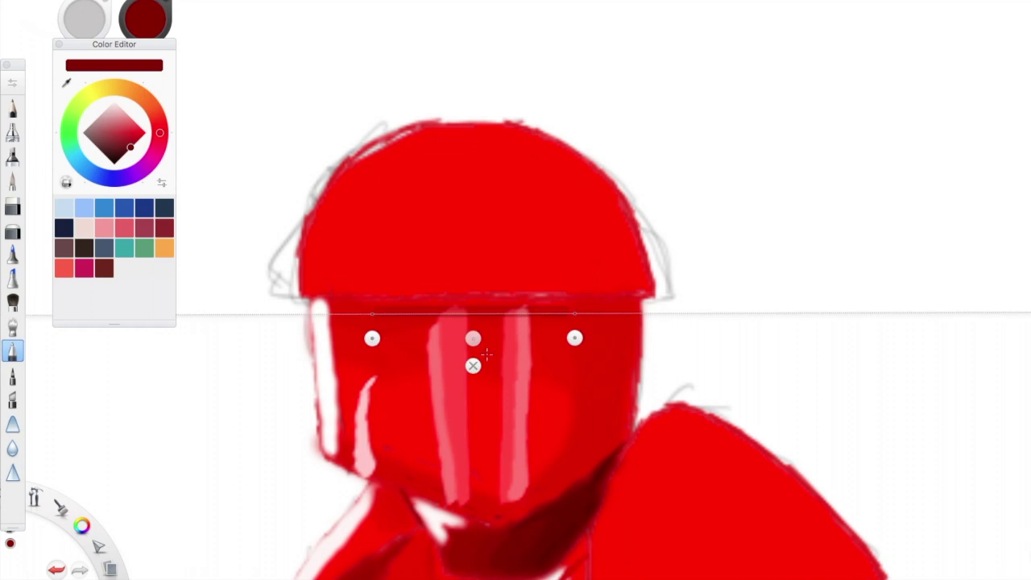
drag(374, 317, 566, 317)
drag(473, 342, 474, 351)
drag(374, 326, 575, 326)
drag(473, 351, 475, 359)
drag(375, 332, 562, 331)
drag(475, 358, 475, 368)
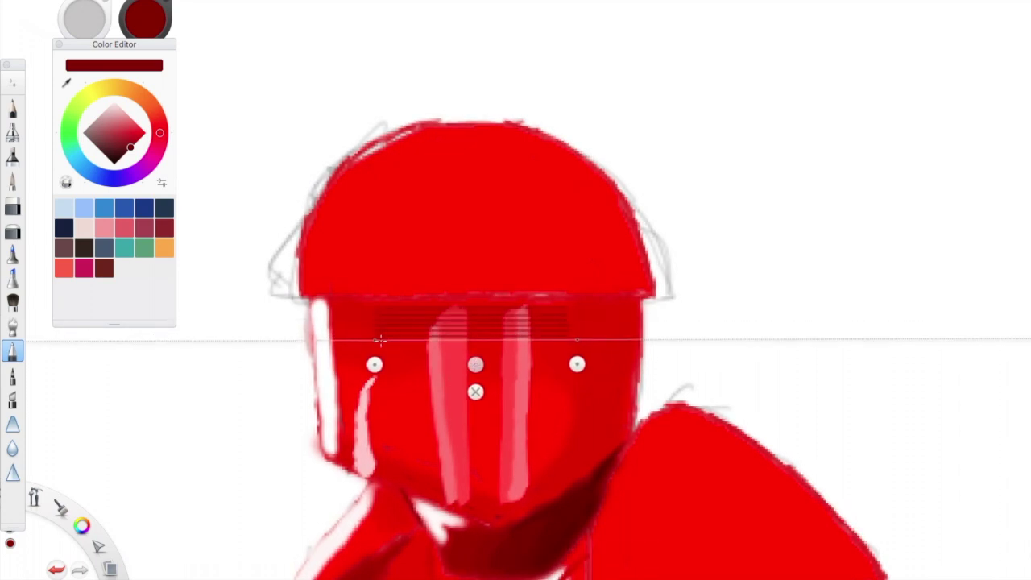
Step: Continue the evenly spaced dark red ruled lines down to the middle of the faceplate
drag(374, 341, 564, 343)
drag(475, 369, 476, 373)
drag(375, 347, 564, 350)
drag(476, 373, 479, 383)
drag(375, 363, 564, 361)
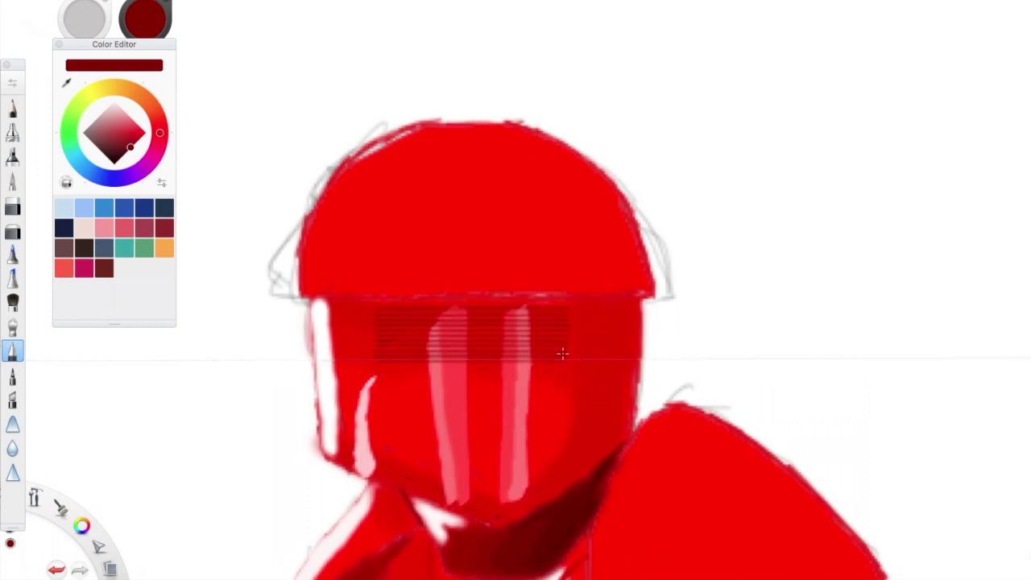
drag(426, 423, 426, 429)
drag(376, 364, 568, 363)
drag(478, 414, 478, 432)
drag(376, 378, 565, 379)
drag(478, 405, 478, 415)
drag(375, 391, 563, 405)
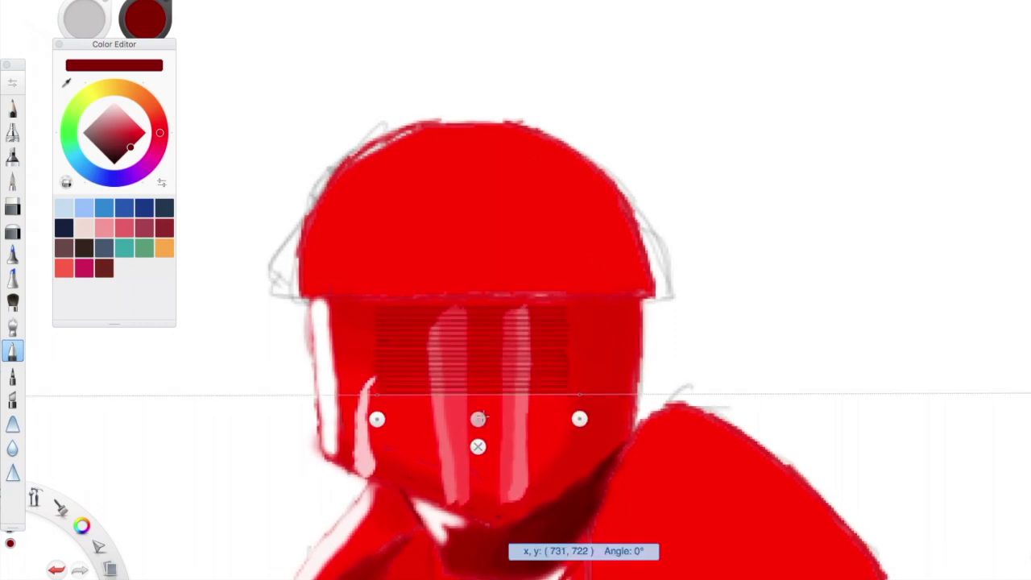
Step: Shade the outer edge of the helmet's dome with soft darker red
scroll(516, 322, down, 5)
scroll(515, 322, up, 5)
drag(136, 144, 137, 139)
scroll(501, 257, up, 5)
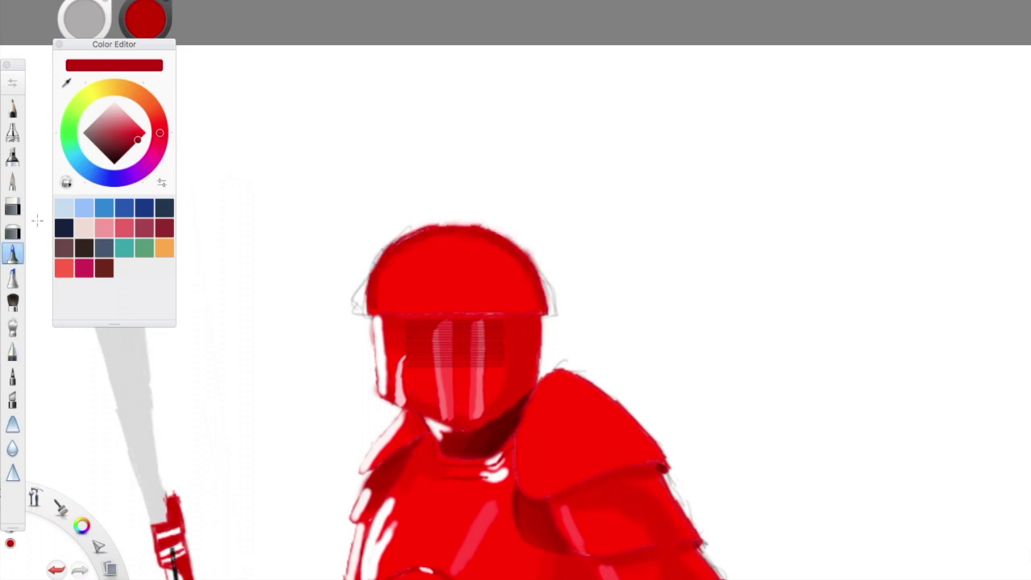
Step: Paint a very pale pink arched highlight around the helmet's dome, following an ellipse guide
click(116, 104)
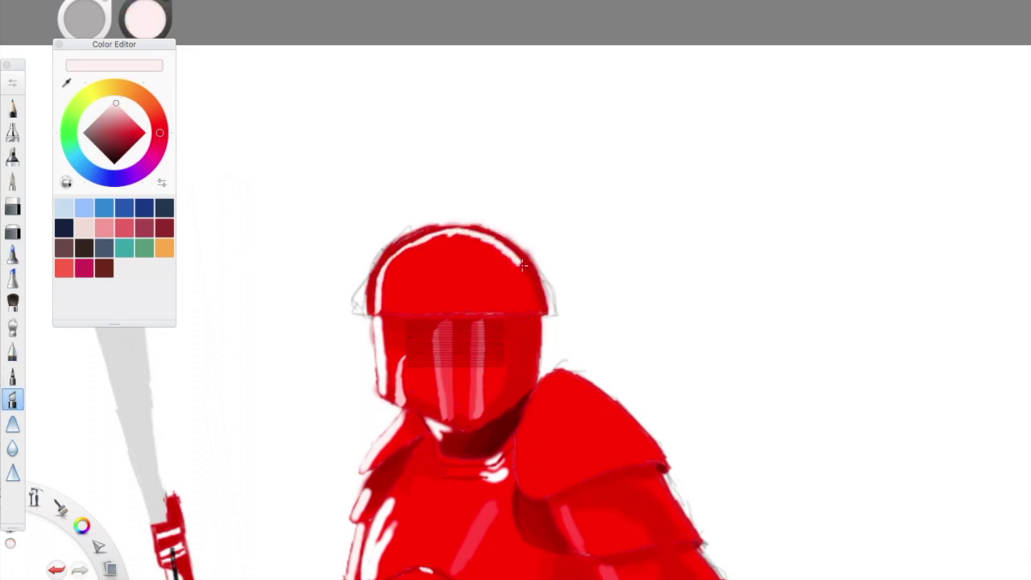
key(ctrl+z)
key(e)
drag(821, 51, 455, 308)
drag(454, 211, 456, 207)
key(e)
key(e)
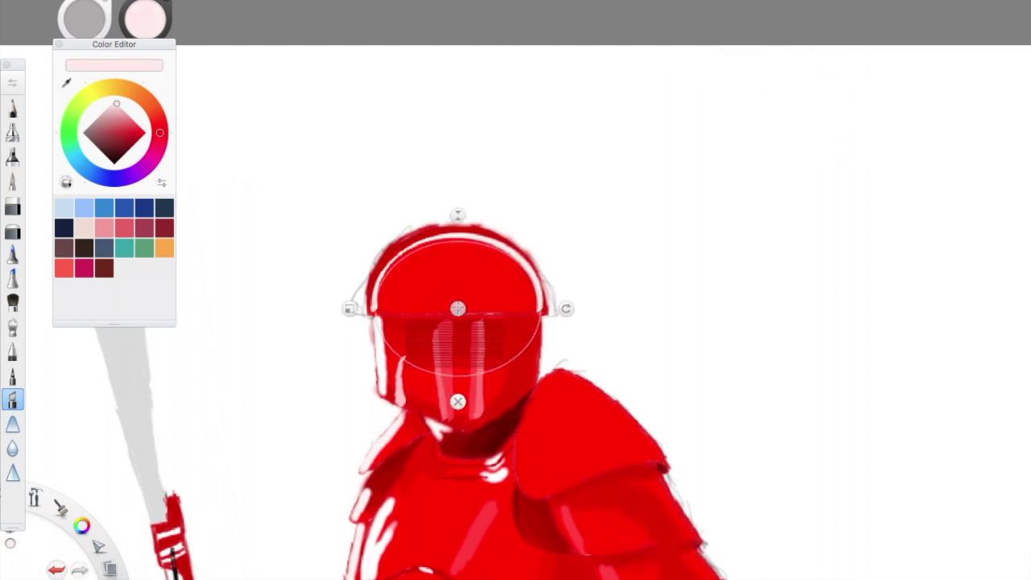
Step: Add a slightly deeper pink band along the inside of the dome's arched highlight
click(119, 106)
key(e)
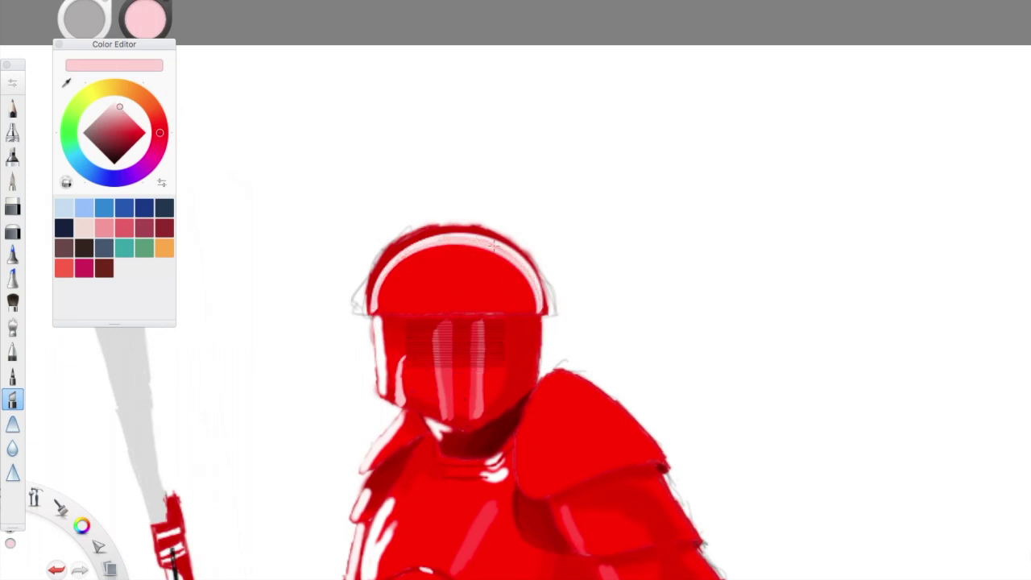
alt+click(439, 257)
scroll(446, 296, down, 5)
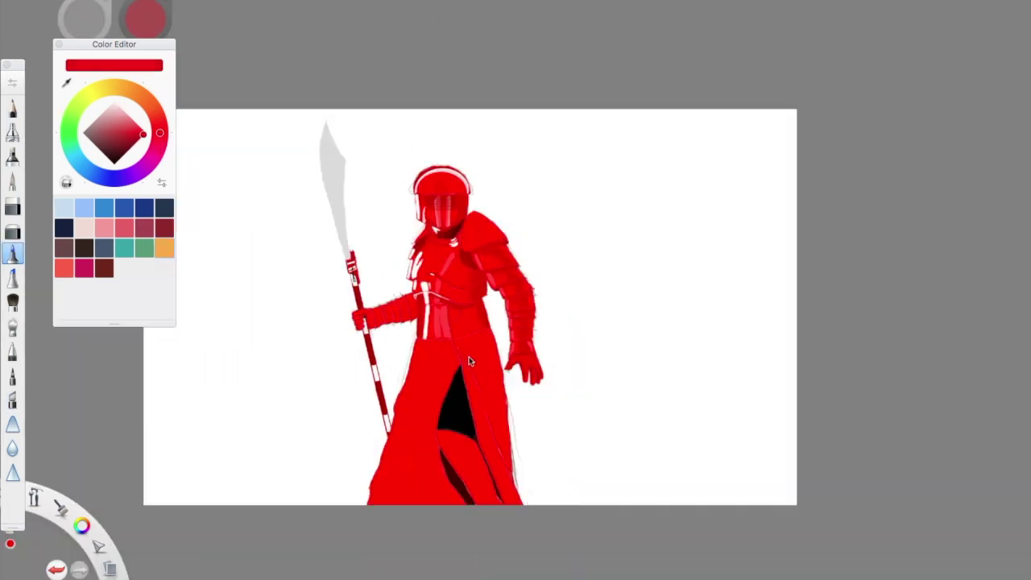
Step: Widen and lighten the pinkish red highlights on the chest plate, belly band and waist
scroll(262, 160, up, 6)
click(131, 118)
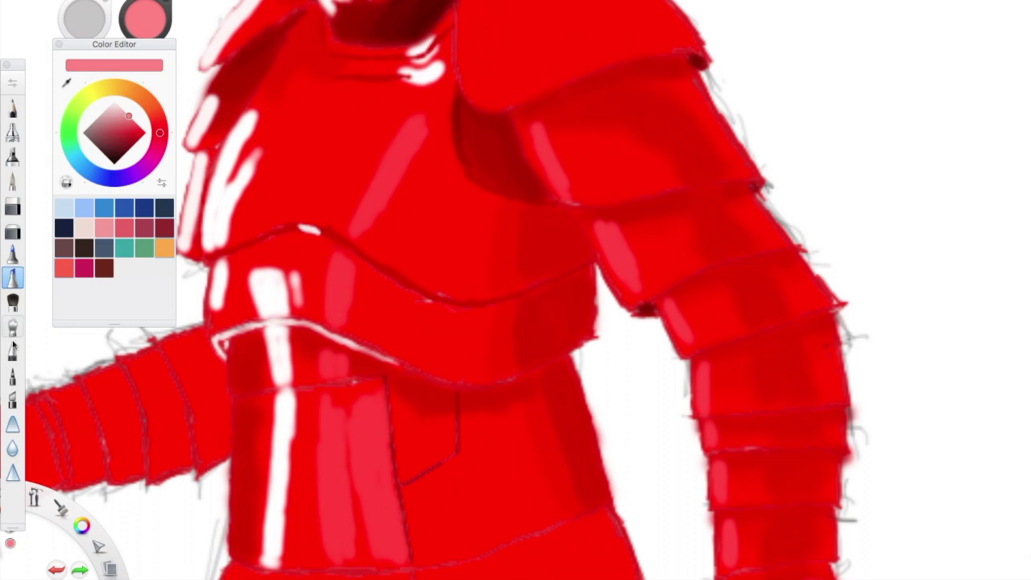
click(134, 122)
alt+click(369, 232)
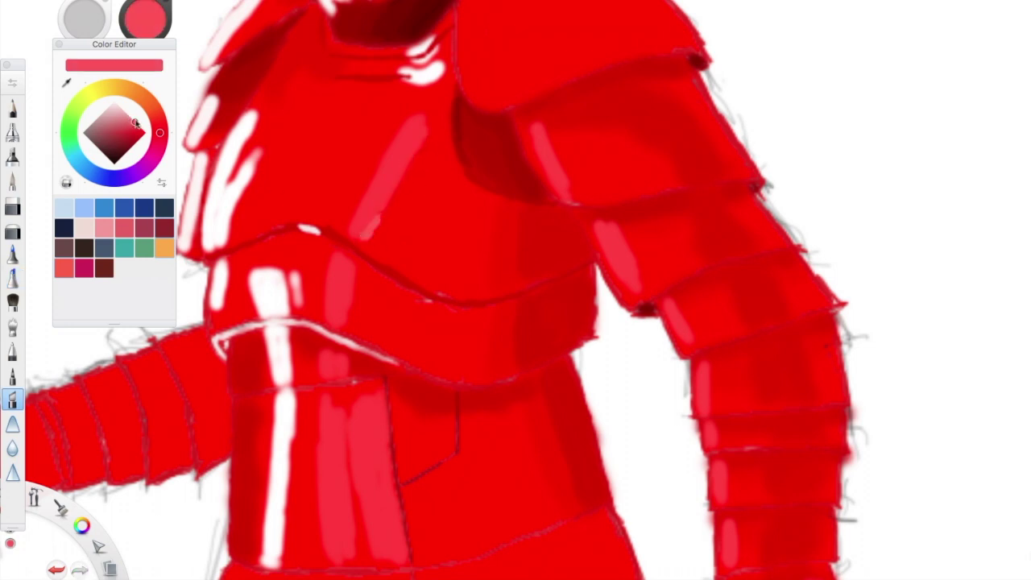
drag(374, 233, 403, 178)
drag(435, 133, 363, 229)
drag(371, 268, 348, 323)
drag(379, 234, 439, 145)
Step: Shade the chest plate, belly band and waist beside the pinkish highlights with soft darker red
click(142, 137)
drag(483, 199, 455, 242)
drag(439, 165, 394, 242)
drag(415, 283, 367, 320)
drag(413, 425, 388, 555)
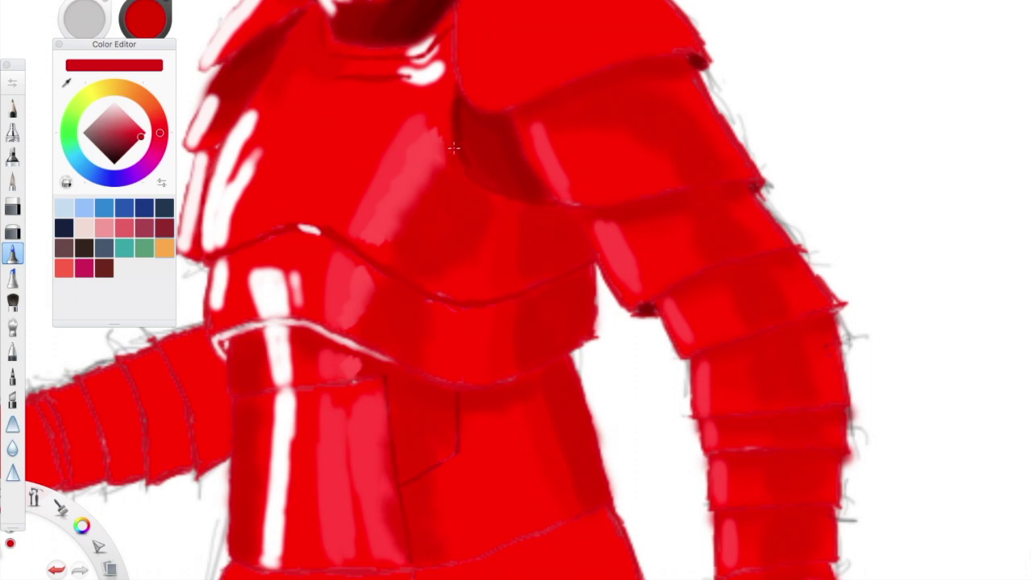
Step: Paint light pink highlights along the large shoulder pad's outer edge and lower outer rim
drag(470, 82, 486, 467)
click(139, 65)
click(13, 399)
drag(557, 274, 670, 369)
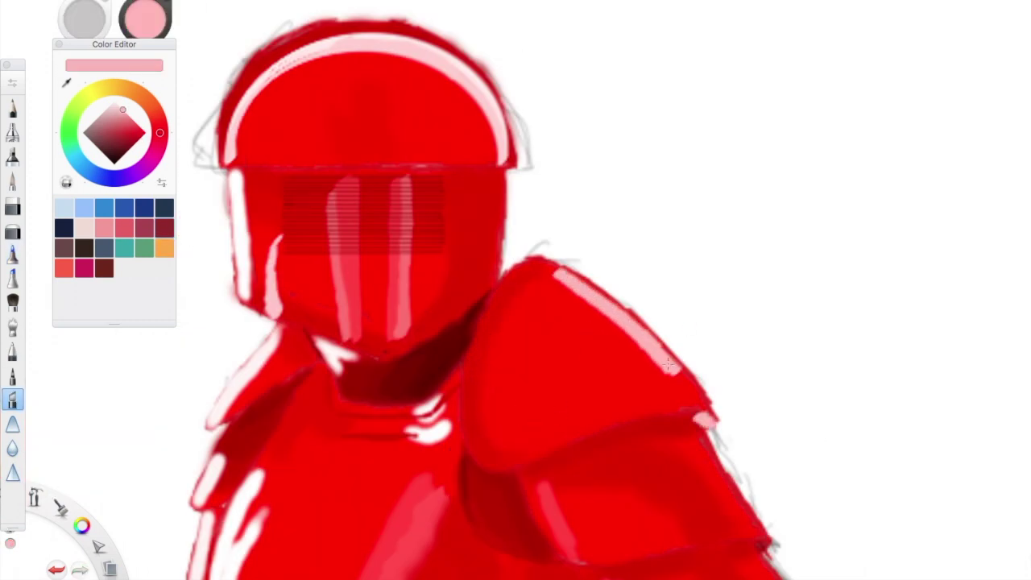
drag(665, 417, 504, 102)
Step: Airbrush soft light pink highlights along both sides of the lowered arm's armour plates down to the wrist
click(12, 157)
drag(855, 113, 863, 145)
click(13, 132)
click(326, 11)
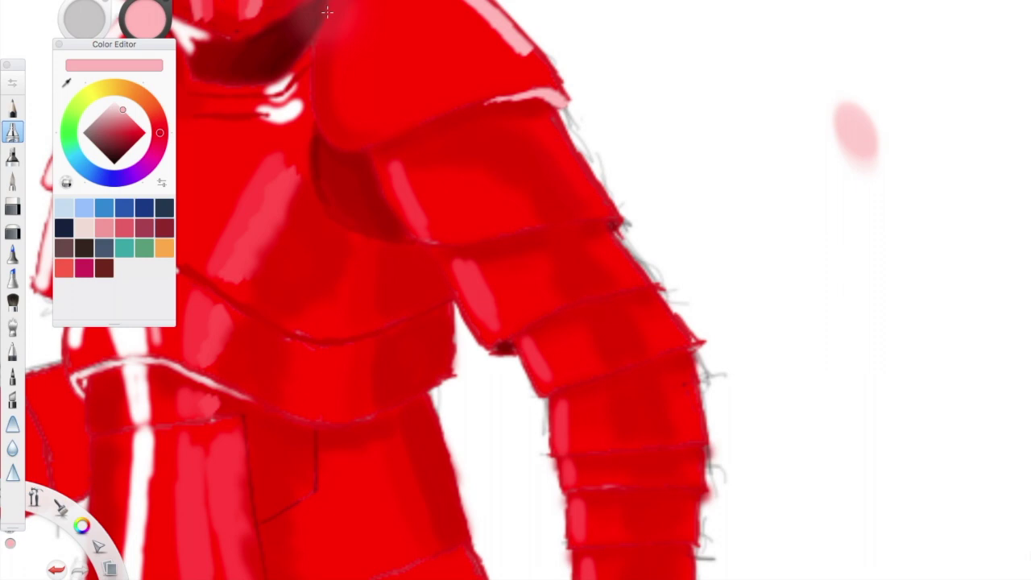
key(ctrl+z)
mouse_move(568, 161)
mouse_down()
mouse_move(676, 347)
mouse_move(684, 518)
mouse_move(532, 242)
mouse_up()
drag(455, 206, 429, 20)
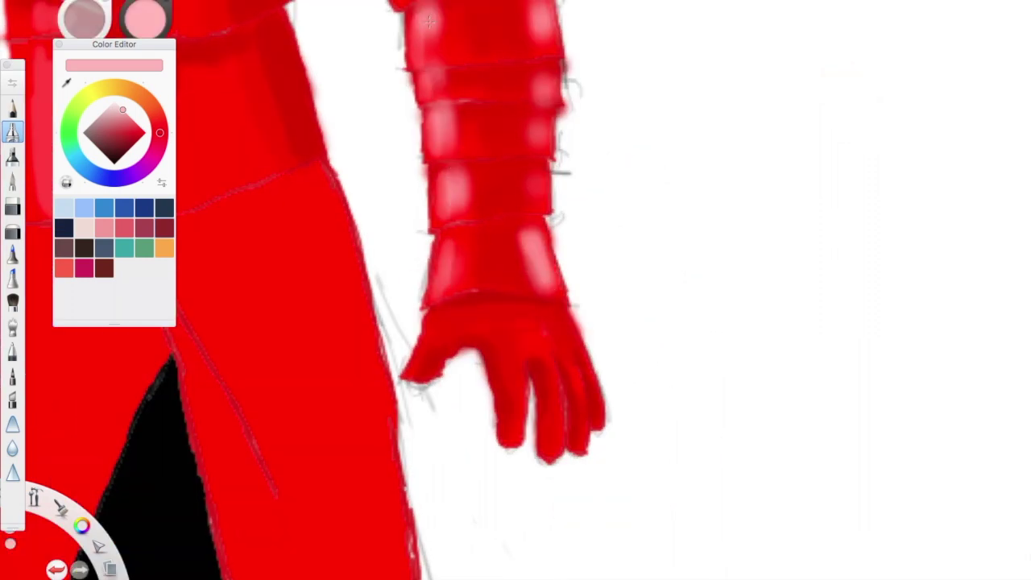
key(t)
click(429, 20)
key(Escape)
Step: Airbrush soft pink highlights on the chest plate, belly band and waist panels on the lowered arm's side
mouse_move(563, 467)
mouse_down()
mouse_move(348, 402)
mouse_move(407, 475)
mouse_up()
mouse_move(354, 274)
mouse_down()
mouse_move(368, 310)
mouse_move(358, 194)
mouse_up()
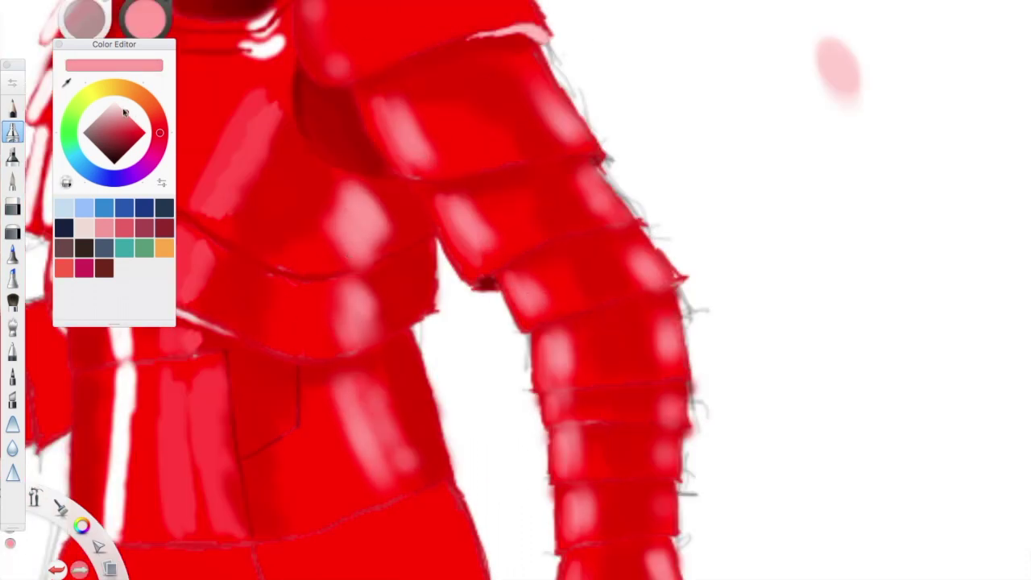
click(127, 150)
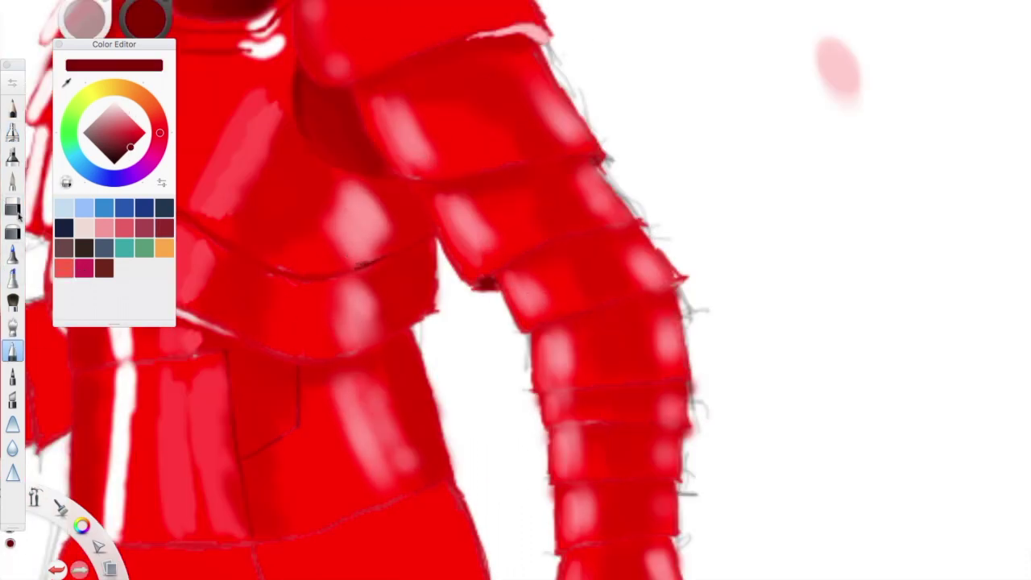
click(12, 156)
click(104, 229)
drag(741, 58, 788, 145)
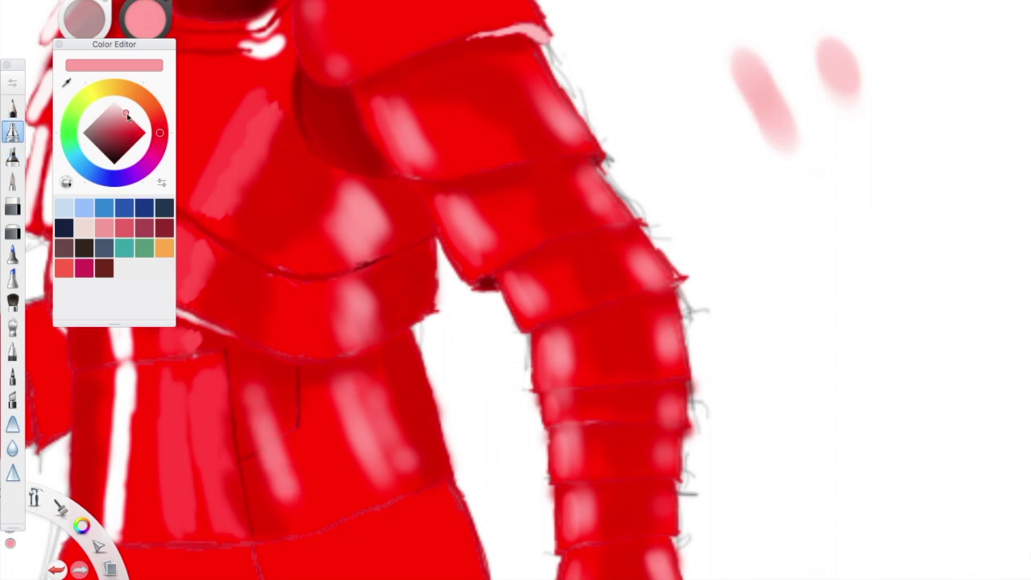
Step: Shade the staff arm's armour bands and the waist's lower edge in darker red, and add thin pink highlights to the bands
alt+click(274, 443)
key(b)
mouse_move(538, 203)
mouse_down()
mouse_move(507, 204)
mouse_move(368, 120)
mouse_up()
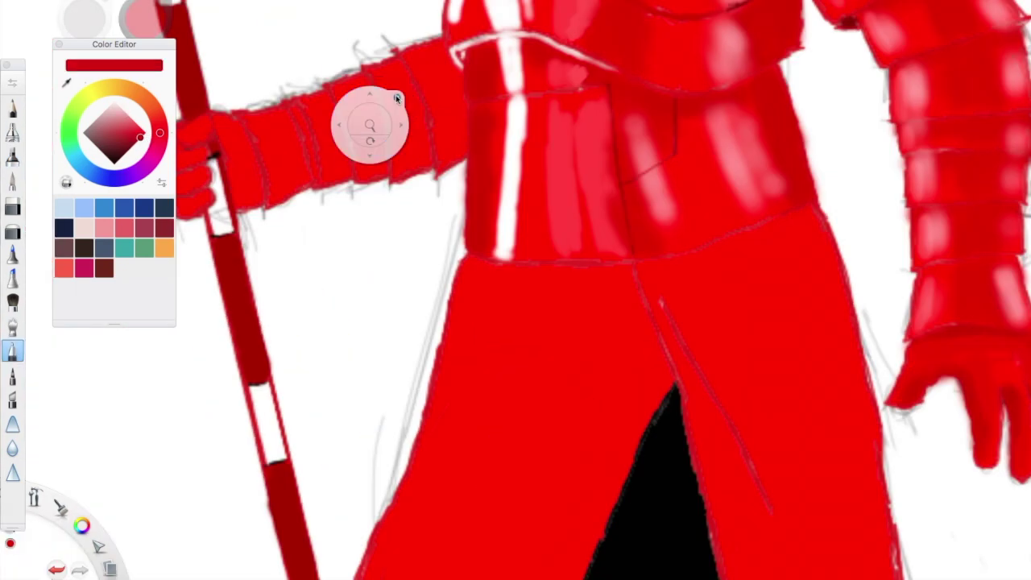
click(13, 252)
mouse_move(451, 81)
mouse_down()
mouse_move(382, 137)
mouse_move(242, 169)
mouse_move(337, 144)
mouse_up()
drag(548, 237, 777, 200)
click(129, 116)
click(12, 375)
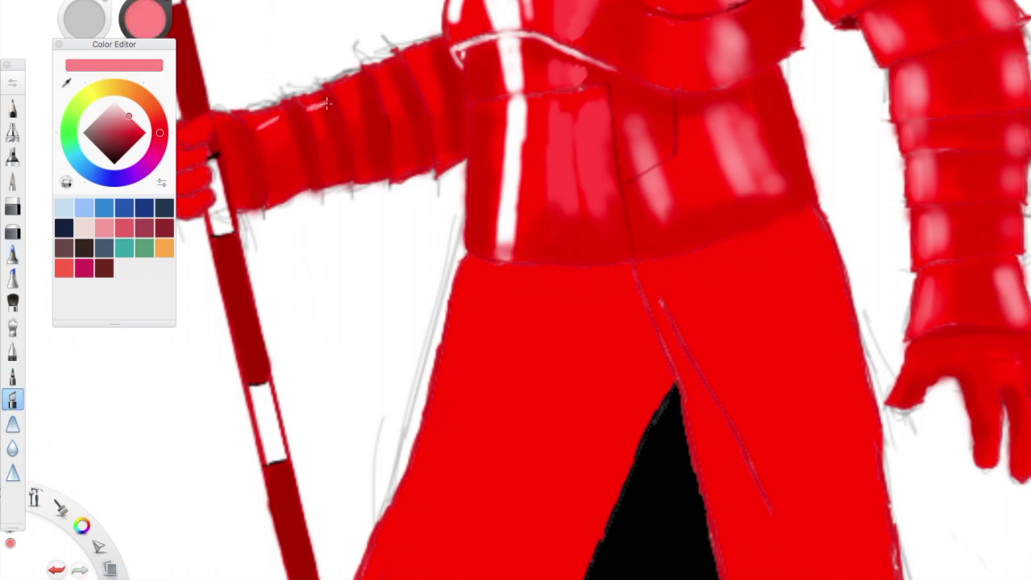
Step: Tint the staff's white segments with light grey shading
click(110, 105)
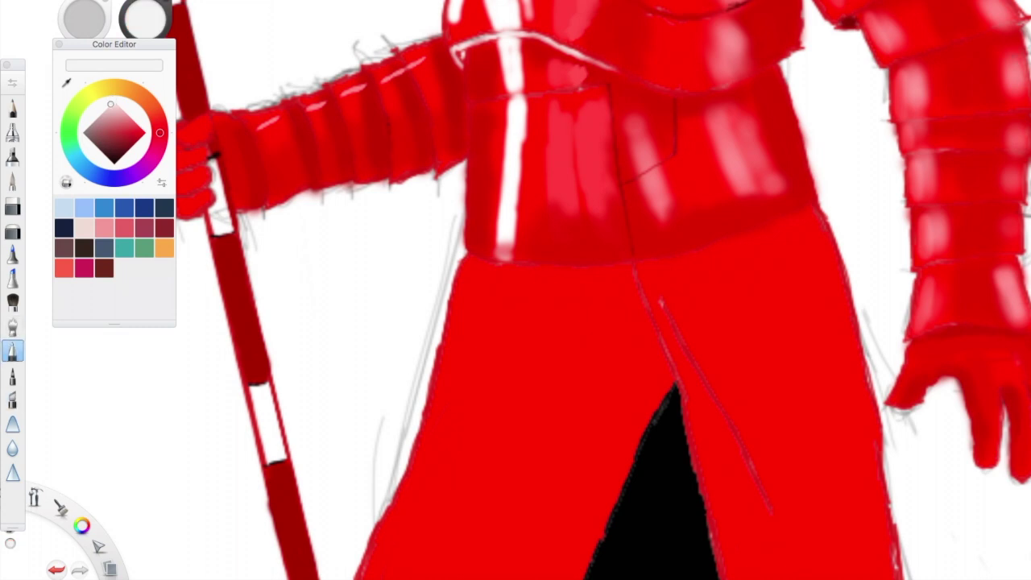
scroll(564, 290, down, 3)
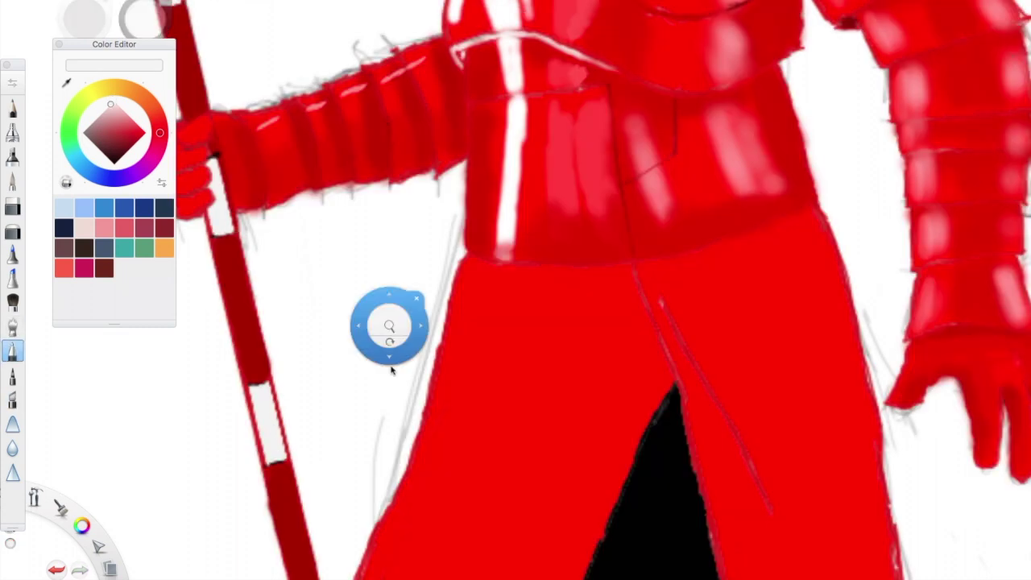
scroll(564, 290, up, 5)
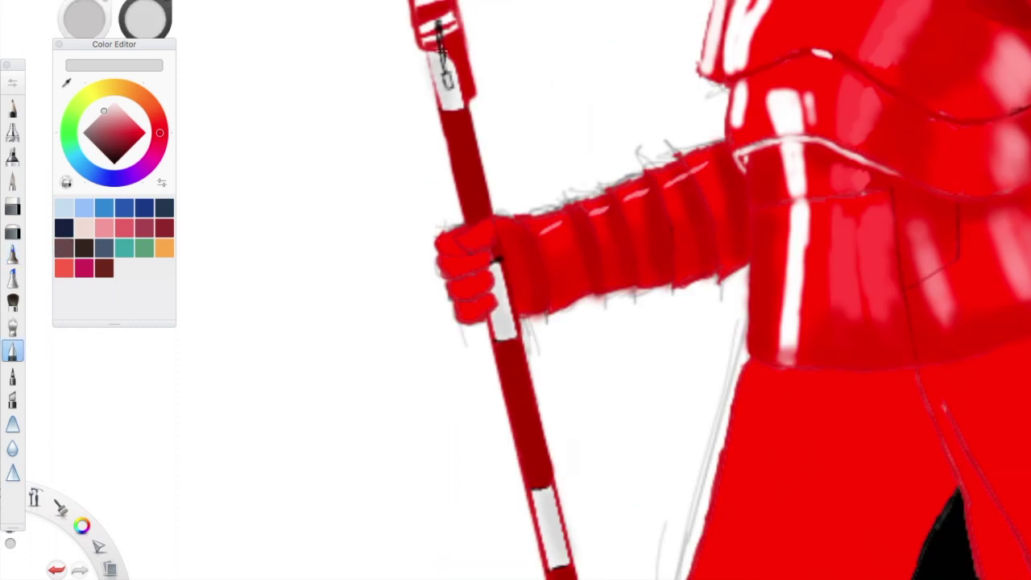
Step: Add a black band and darker red shading to the fitting that joins the blade to the staff
click(115, 164)
click(139, 138)
scroll(519, 289, up, 5)
scroll(520, 288, up, 3)
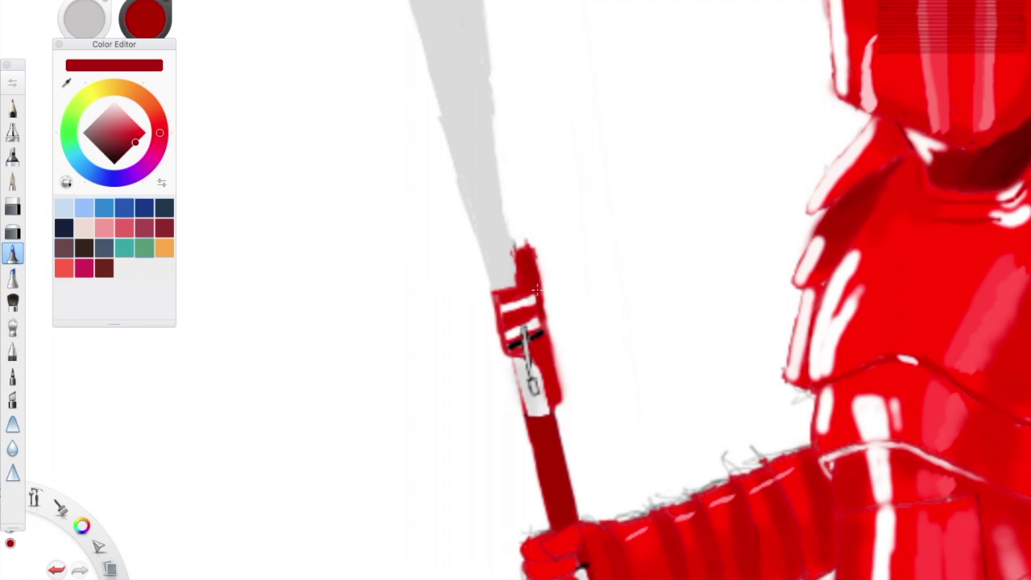
Step: Shade the staff's blade with darker grey along its length and add a white highlight near its outer edge
key(e)
alt+click(477, 142)
scroll(499, 322, up, 5)
drag(412, 65, 408, 306)
scroll(408, 307, down, 5)
alt+click(509, 192)
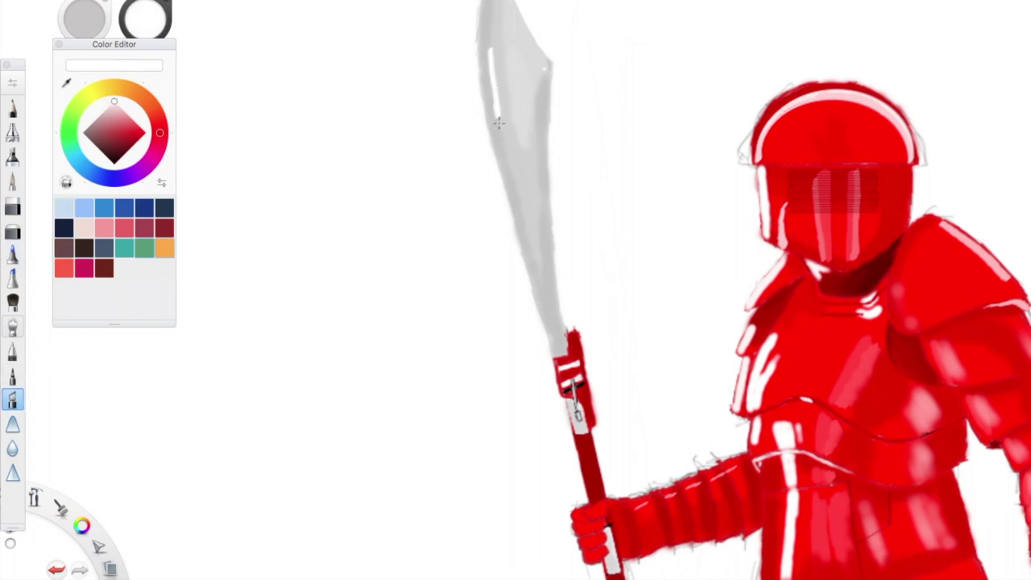
Step: Shade the skirt beneath the waist and down its panel on the lowered arm's side with darker red
scroll(515, 290, down, 10)
click(141, 144)
drag(626, 437, 556, 209)
drag(596, 266, 624, 387)
alt+click(472, 41)
mouse_move(475, 58)
mouse_down()
mouse_move(363, 65)
mouse_move(599, 153)
mouse_move(619, 437)
mouse_up()
alt+click(363, 65)
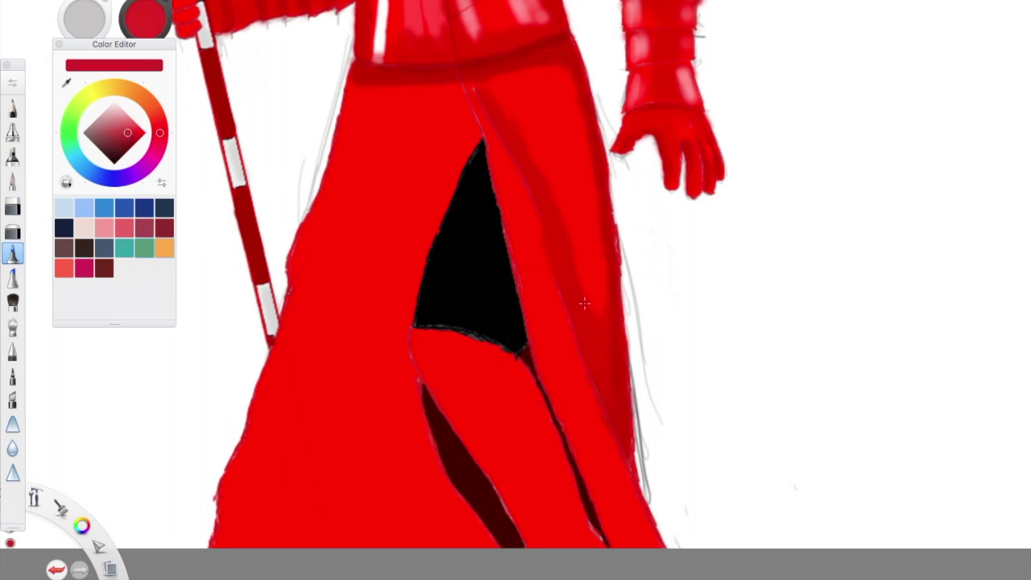
drag(600, 256, 511, 71)
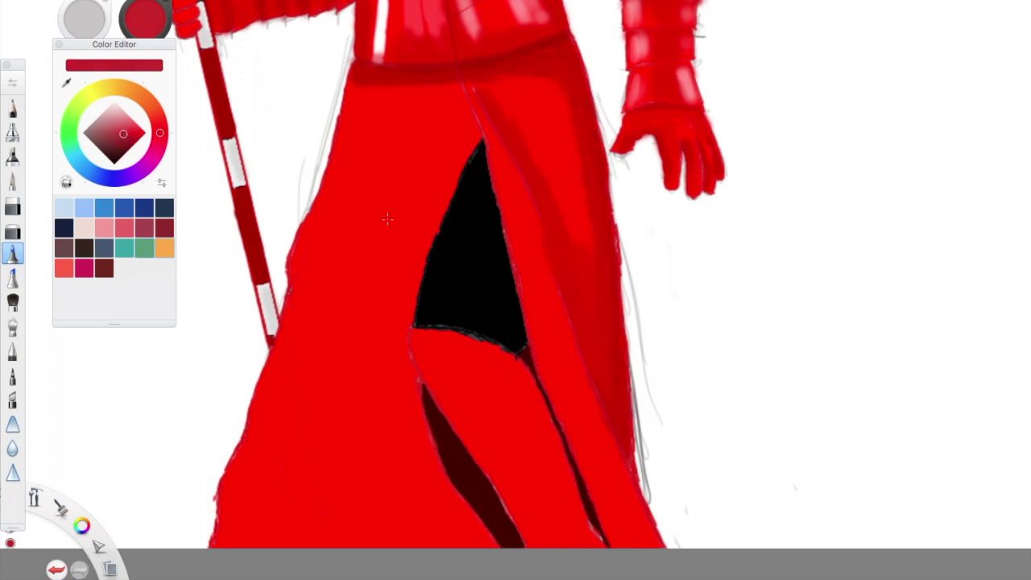
Step: Deepen the shadow along the skirt's diagonal fold and darken the strip beside the black opening
alt+click(490, 92)
drag(515, 155, 545, 237)
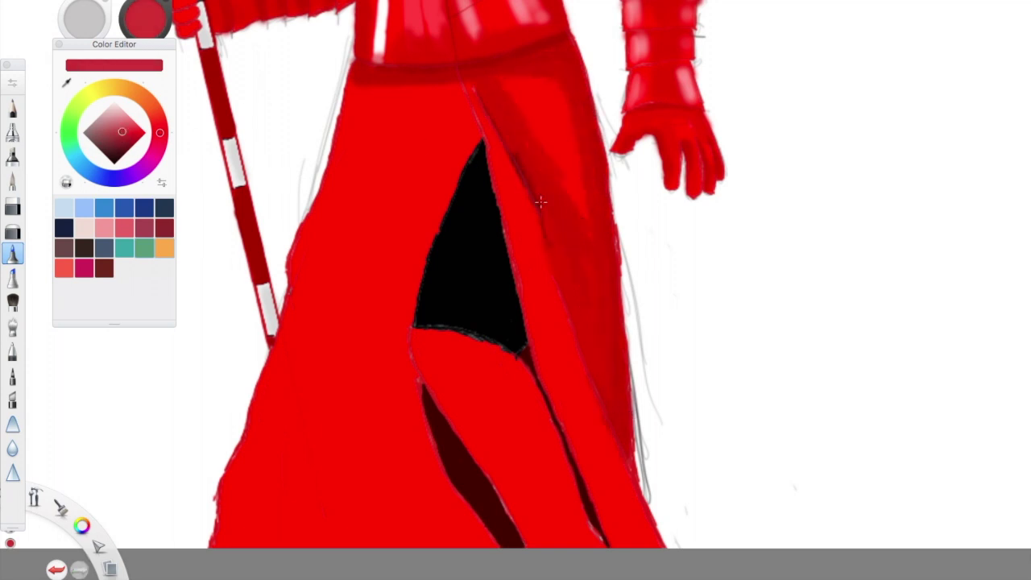
click(120, 133)
scroll(346, 36, down, 7)
scroll(346, 37, right, 4)
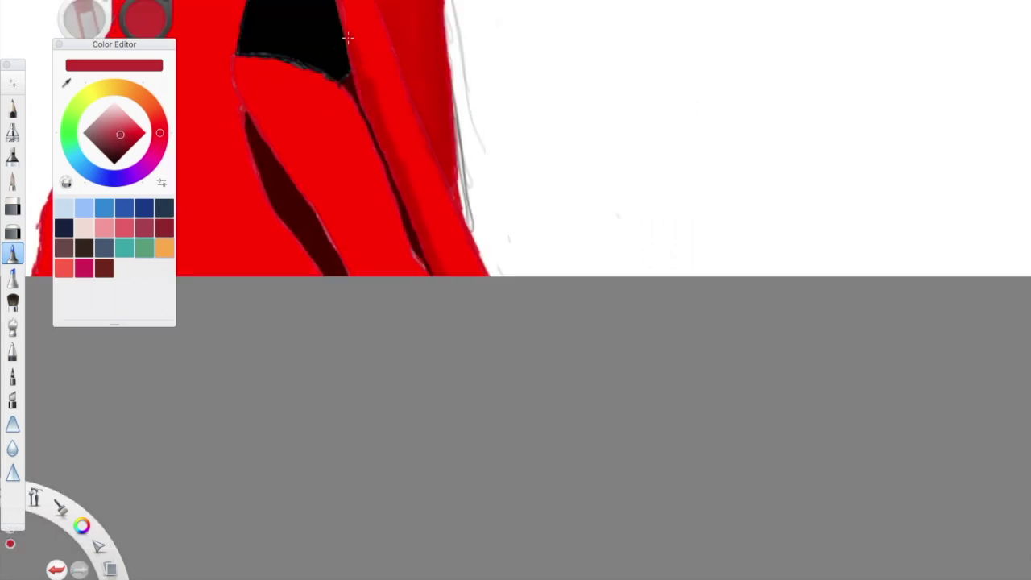
Step: Paint long pale pink highlights down the skirt's outer panel and along the lower fold
drag(116, 114, 117, 107)
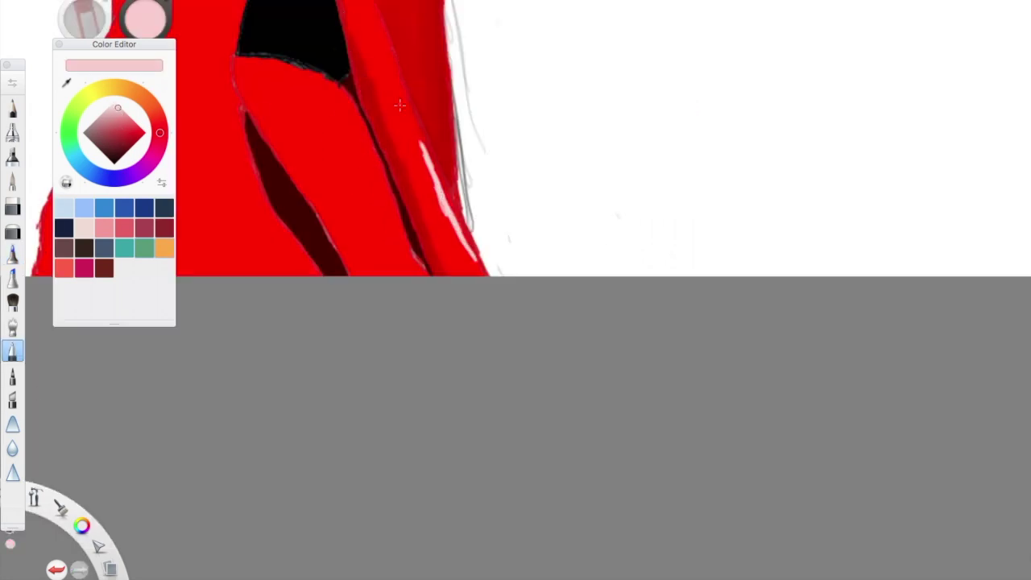
scroll(400, 104, up, 8)
drag(392, 201, 415, 378)
Step: Tone down the skirt's pale pink highlights by painting over them with pinkish red
click(143, 131)
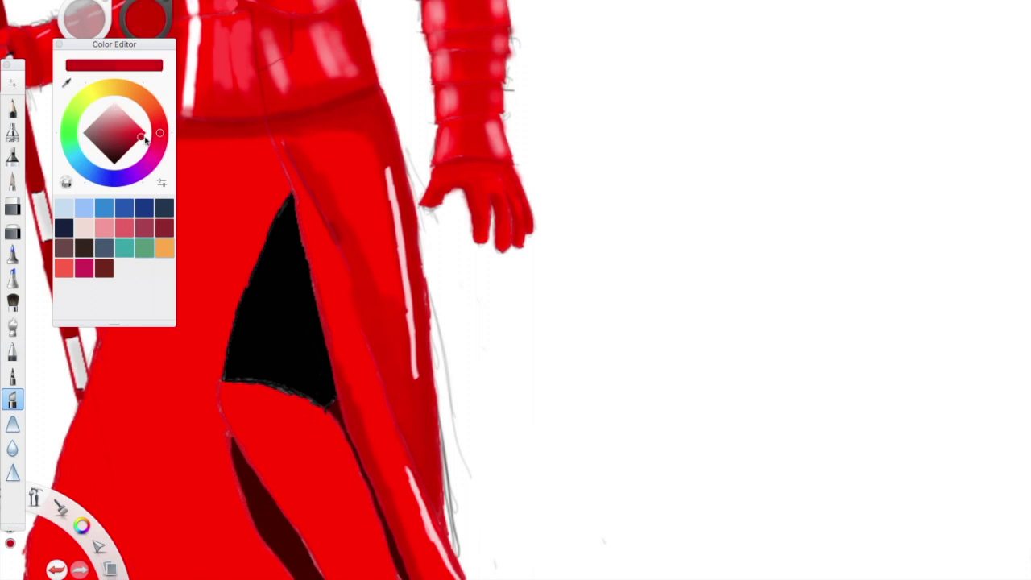
click(12, 252)
drag(406, 251, 403, 306)
key(ctrl+z)
drag(389, 169, 408, 305)
drag(399, 201, 416, 379)
drag(409, 471, 451, 576)
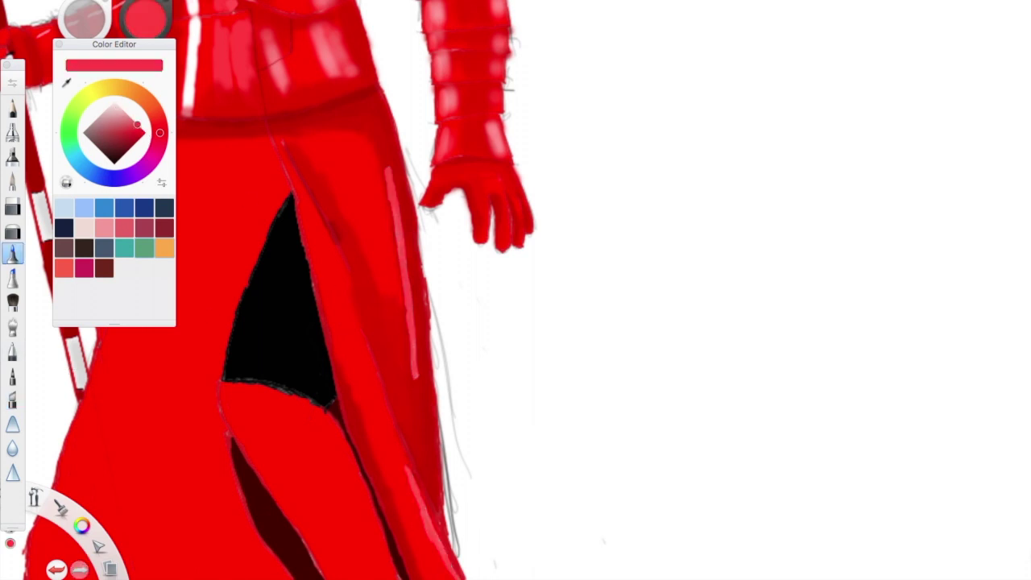
Step: Shade the leg panel below the black opening and the neighbouring skirt fold with darker red
scroll(403, 322, down, 6)
drag(417, 224, 471, 342)
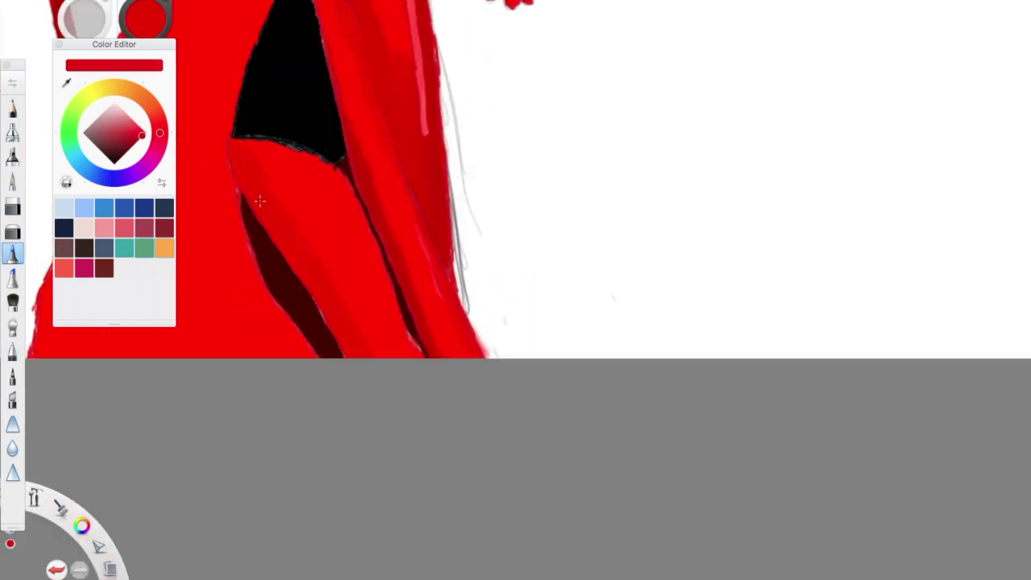
click(133, 120)
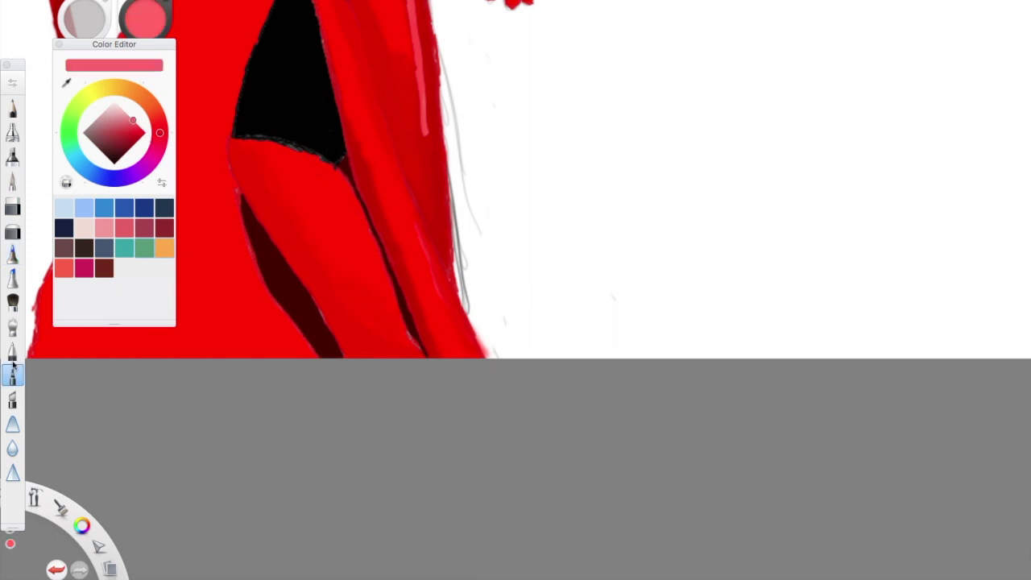
click(142, 134)
click(313, 172)
Step: Paint pinkish-red highlights along the upper curve and outer edge of the leg panel and soften them
click(12, 181)
click(138, 124)
drag(287, 160, 322, 200)
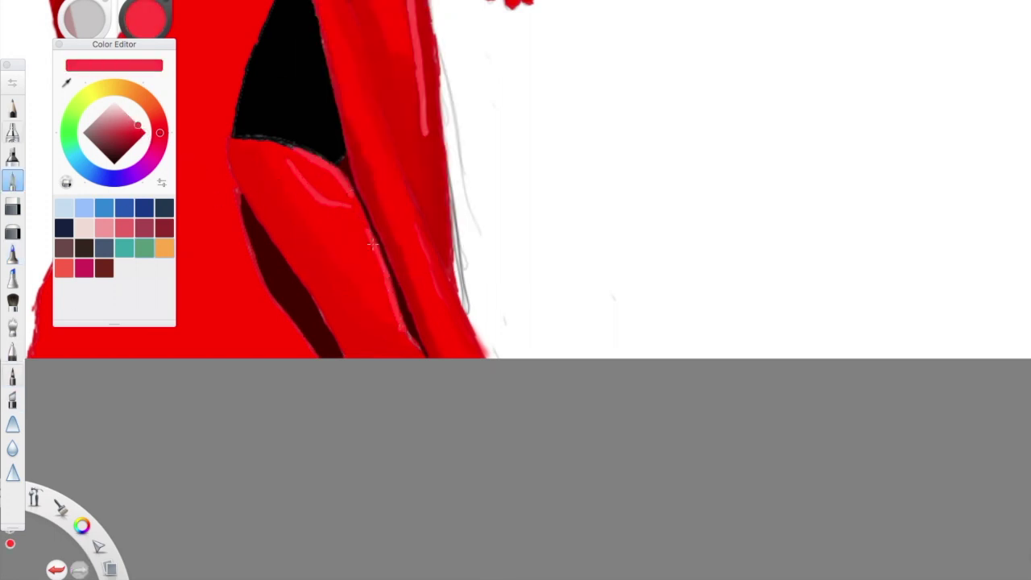
double_click(12, 326)
drag(357, 129, 330, 129)
click(317, 172)
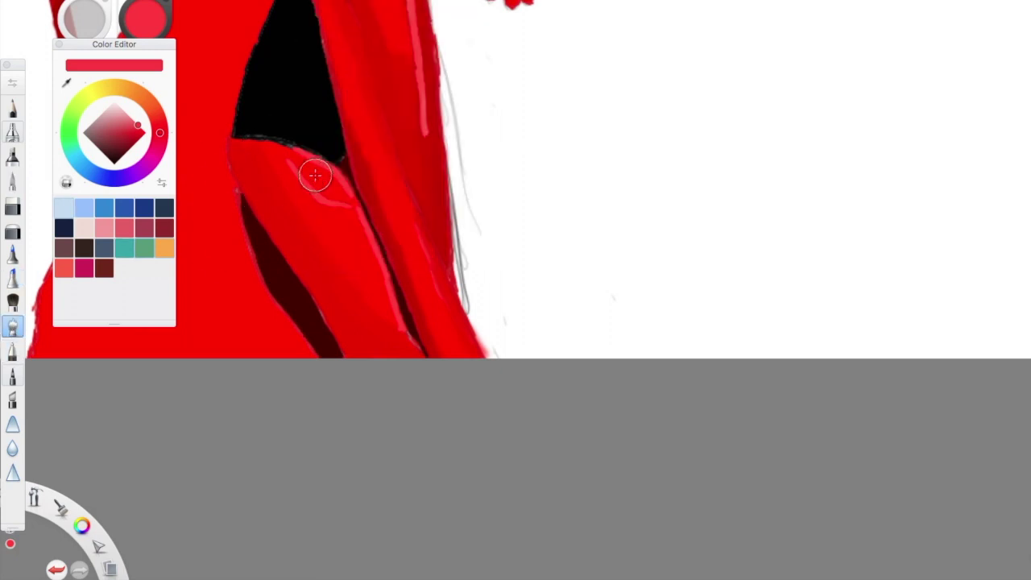
drag(296, 165, 266, 225)
Step: Shade the broad skirt panel on the staff side with darker red along its folds and lower area
click(12, 302)
drag(213, 77, 184, 99)
click(141, 135)
scroll(384, 161, left, 10)
scroll(384, 161, up, 3)
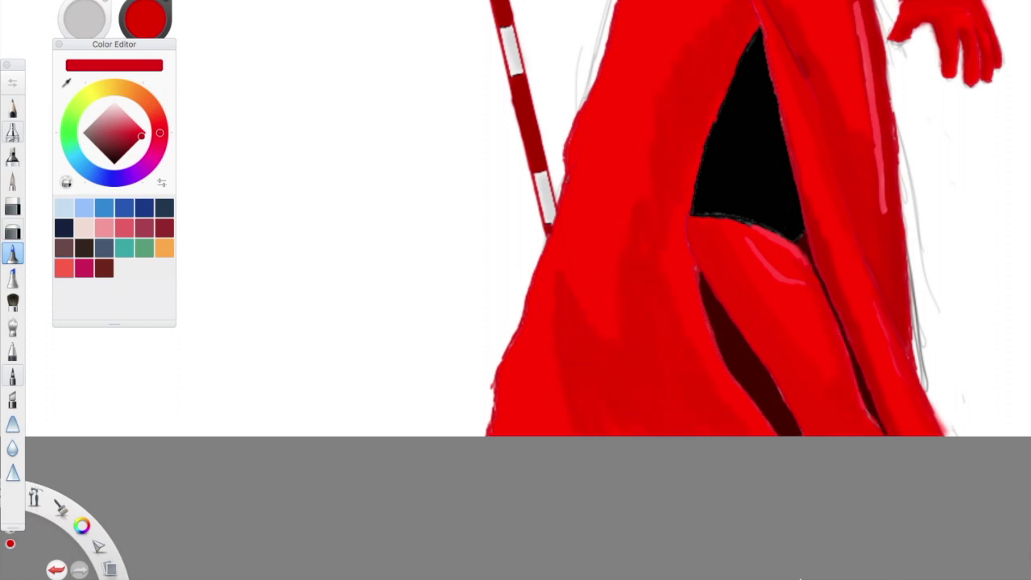
Step: Paint long pinkish-red highlights along the folds and outer edge of the staff-side skirt panel
double_click(12, 351)
drag(617, 274, 606, 305)
drag(654, 101, 606, 277)
drag(645, 8, 572, 209)
Step: Blend darker red shading around the pink highlights on the staff-side skirt panel
click(140, 127)
click(142, 135)
click(12, 254)
drag(644, 153, 573, 331)
key(super+z)
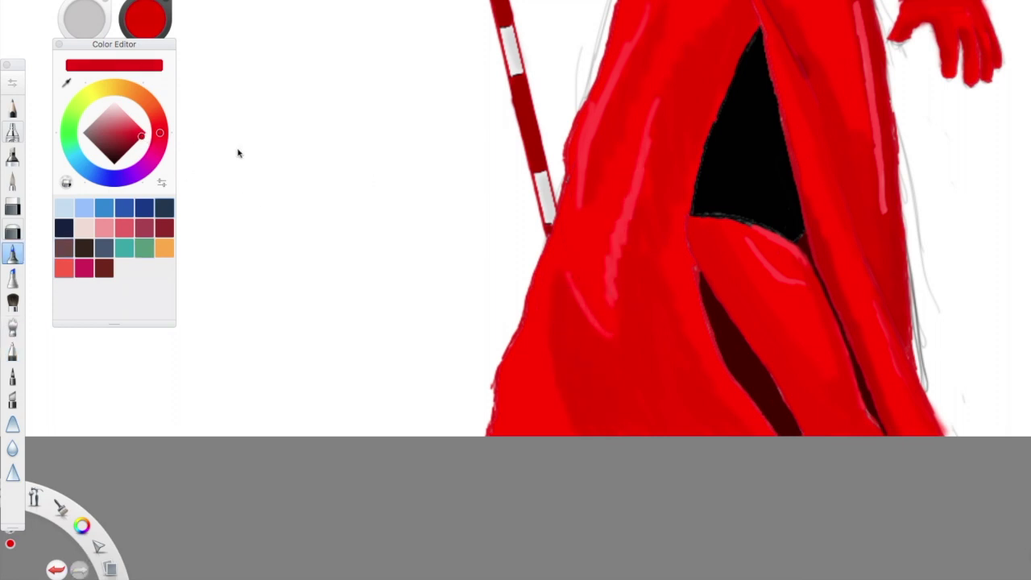
drag(643, 161, 604, 307)
key(super+z)
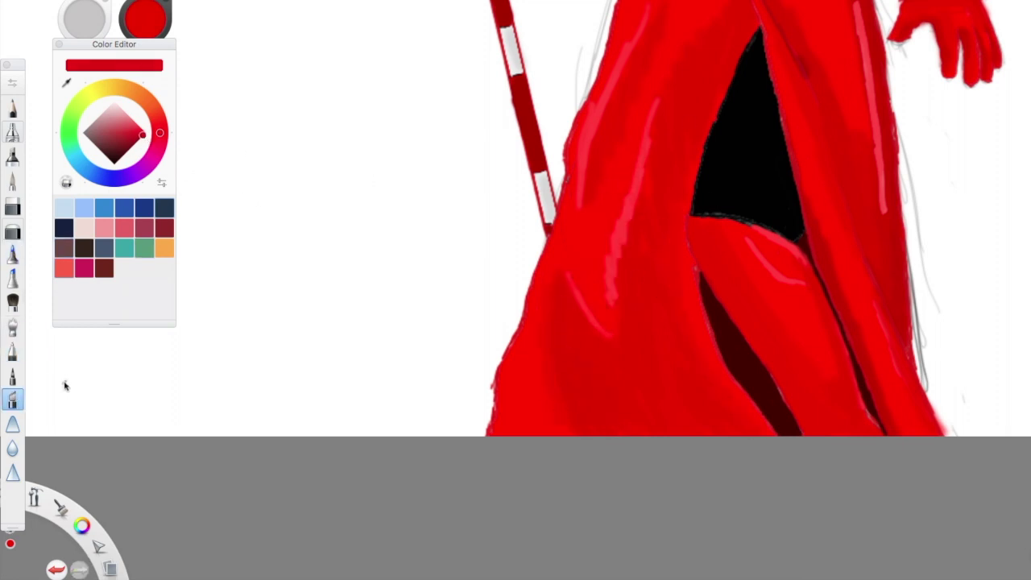
Step: Add a short pale pink highlight on the leg panel's edge and a grey highlight in the black opening's lower corner
click(128, 114)
click(142, 134)
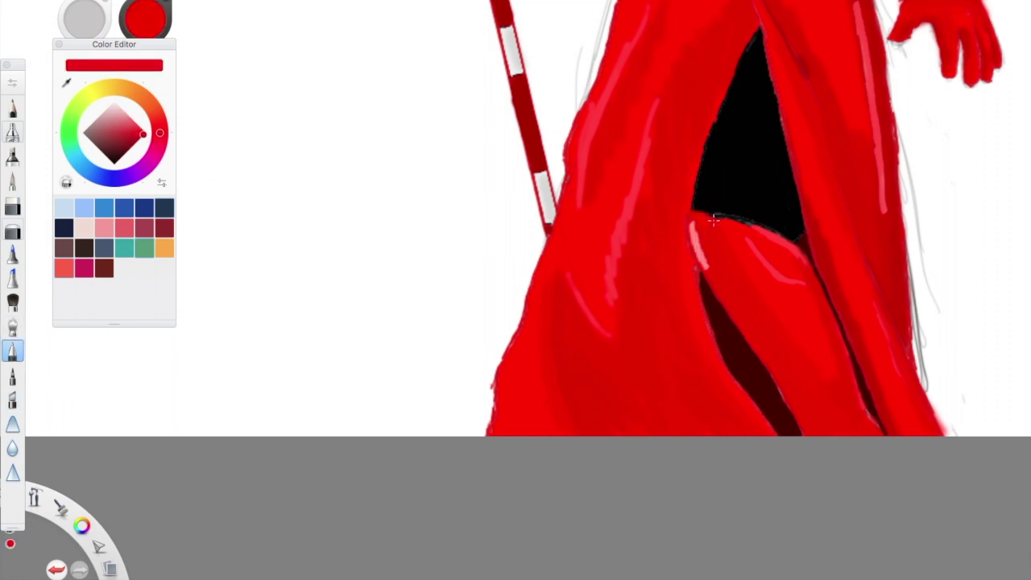
click(99, 120)
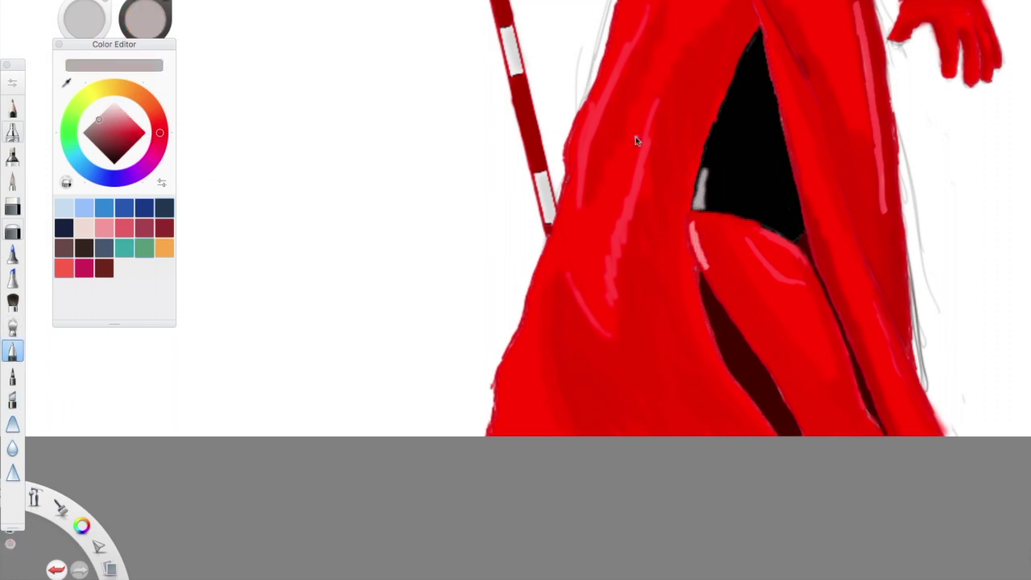
Step: Touch up the shadows along the torso armour beside the staff arm with deep red
click(143, 135)
click(146, 146)
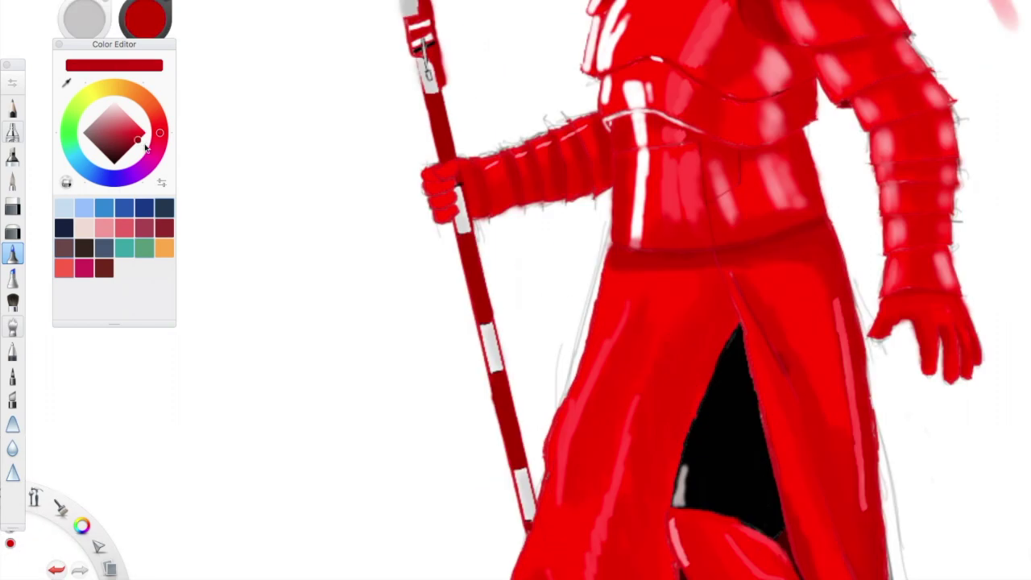
alt+click(602, 153)
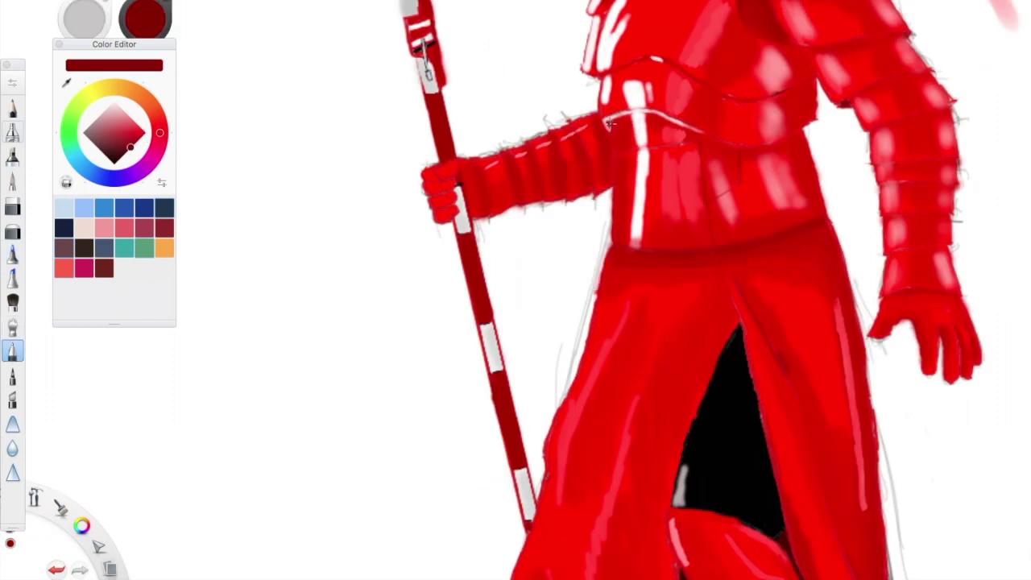
drag(126, 151, 136, 141)
Step: Dab textured red paint onto the background around the helmet and beside the lowered arm and skirt
scroll(419, 366, down, 10)
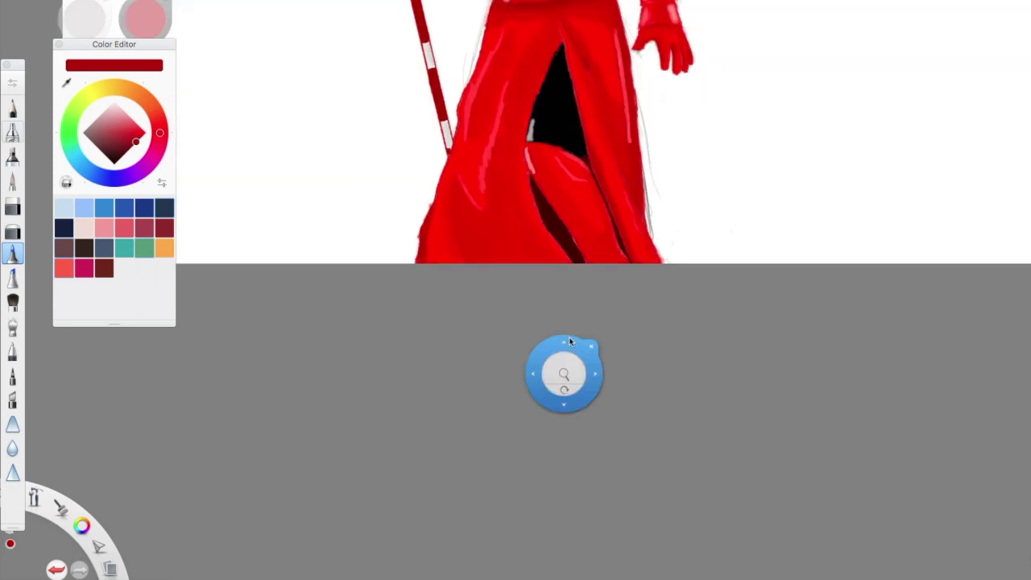
drag(571, 372, 824, 230)
click(12, 301)
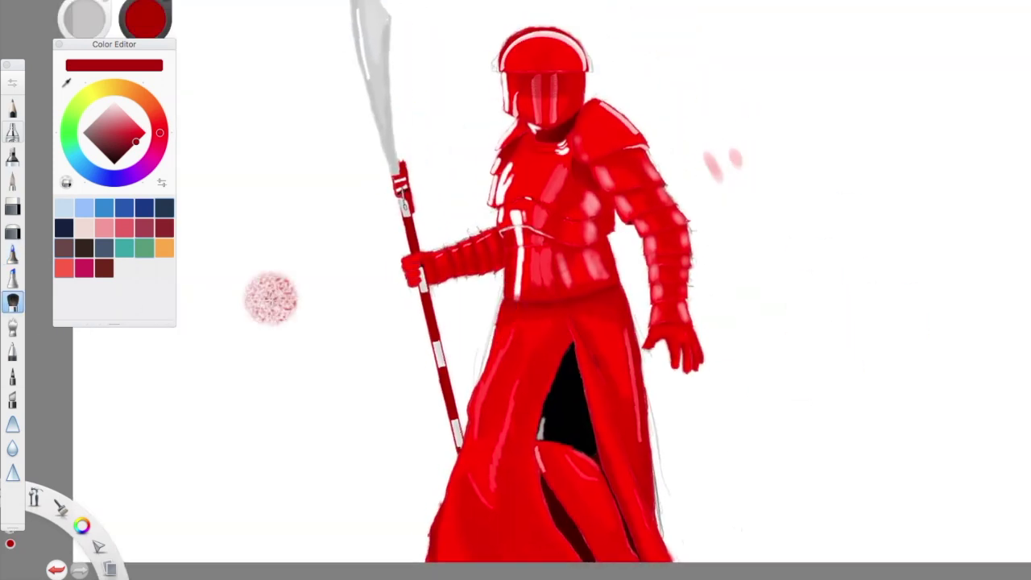
mouse_move(708, 531)
mouse_down()
mouse_move(701, 510)
mouse_move(725, 298)
mouse_move(700, 379)
mouse_move(555, 24)
mouse_move(700, 516)
mouse_move(926, 459)
mouse_move(1015, 516)
mouse_up()
drag(773, 161, 725, 24)
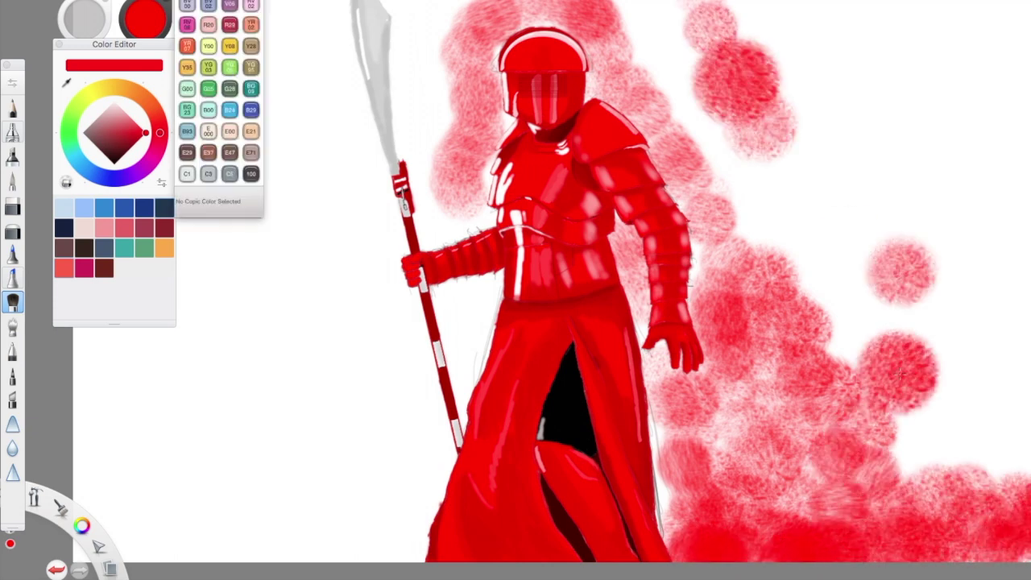
Step: Cover the rest of the background on the lowered-arm side with denser textured red strokes
drag(885, 515, 1015, 80)
drag(990, 24, 564, 32)
scroll(596, 242, down, 2)
mouse_move(918, 403)
mouse_down()
mouse_move(934, 15)
mouse_move(709, 161)
mouse_move(556, 20)
mouse_move(846, 242)
mouse_move(767, 44)
mouse_move(821, 210)
mouse_move(781, 306)
mouse_move(685, 185)
mouse_move(481, 358)
mouse_up()
Step: Undo the last background strokes and fill the blank background on the staff side with solid red
key(ctrl+z)
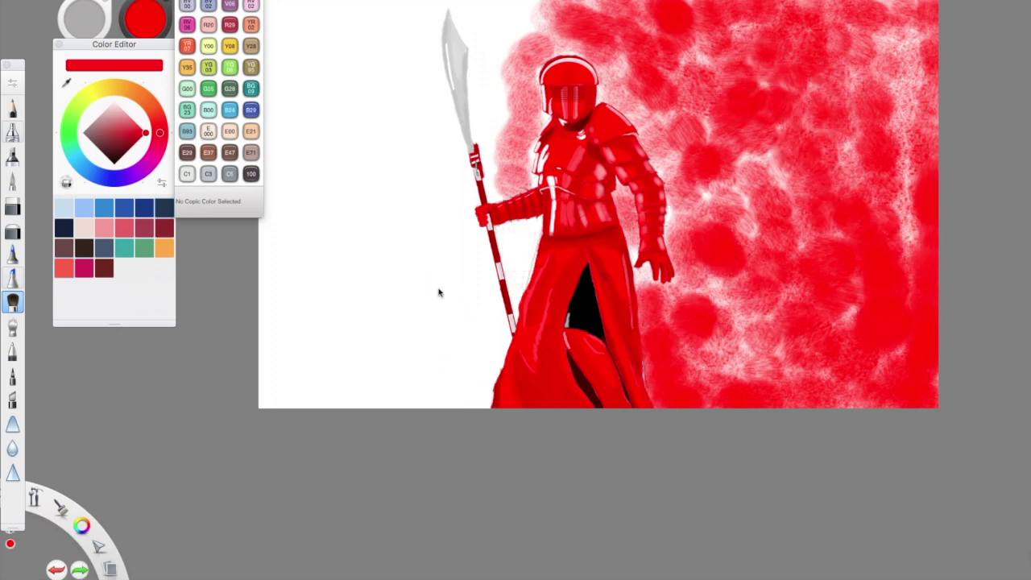
drag(516, 16, 724, 48)
click(350, 37)
key(ctrl+z)
click(12, 350)
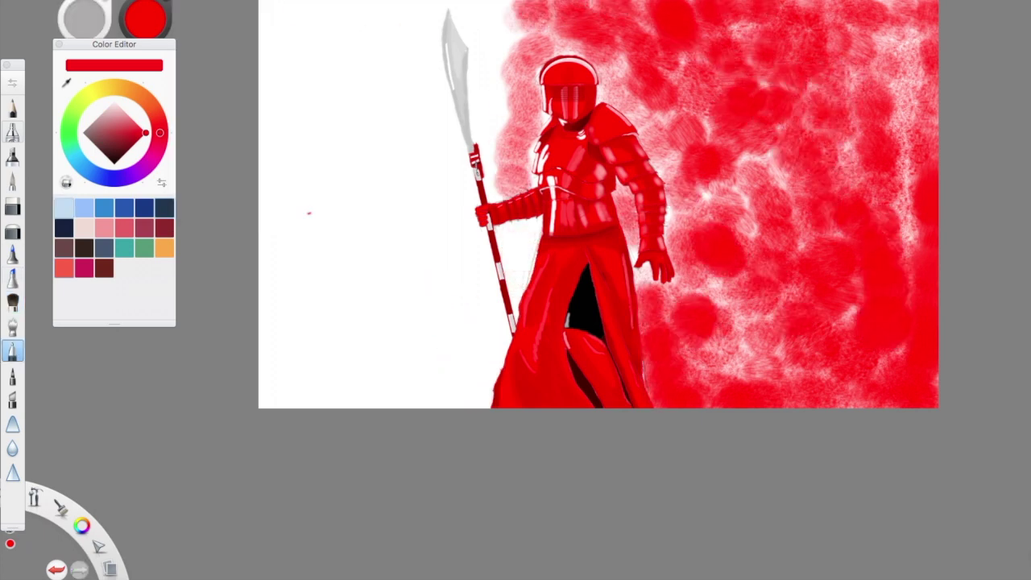
click(306, 212)
Step: Try painting a dark red cast shadow on the background beside the skirt and lowered hand
click(135, 142)
click(12, 252)
scroll(651, 317, up, 5)
scroll(659, 373, down, 4)
drag(668, 459, 650, 409)
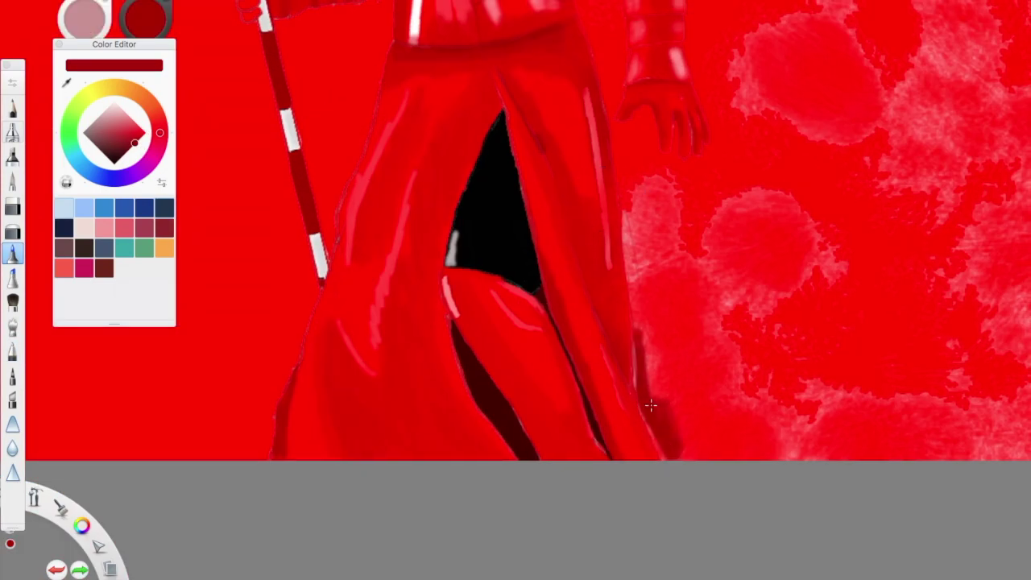
drag(644, 330, 663, 409)
mouse_move(665, 359)
mouse_down()
mouse_move(628, 121)
mouse_move(663, 257)
mouse_up()
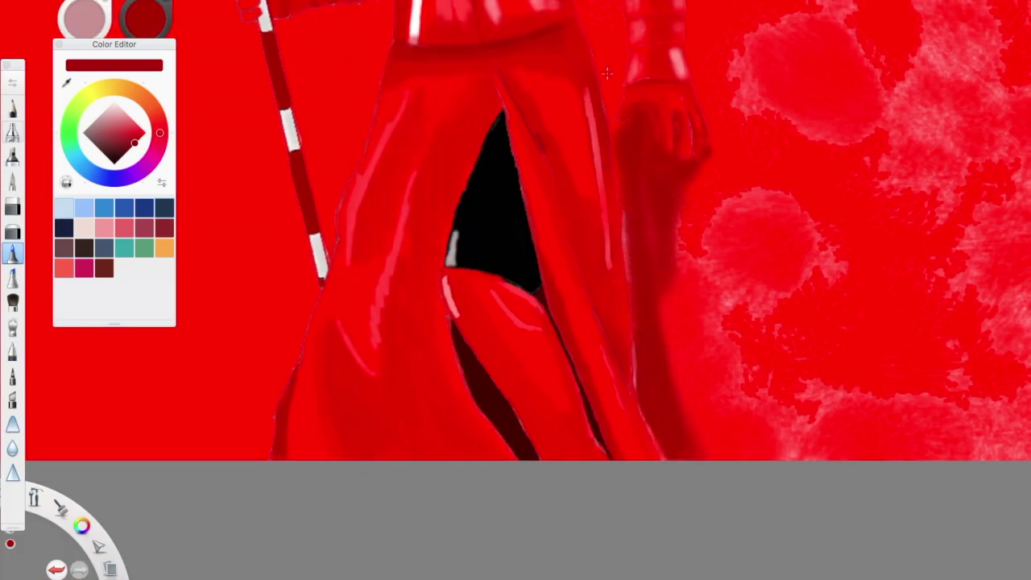
key(ctrl+z)
key(ctrl+z)
key(ctrl+z)
Step: Start a text layer in Helvetica Neue Regular at size 79 with the text colour set to yellow
scroll(545, 368, down, 10)
scroll(587, 337, up, 8)
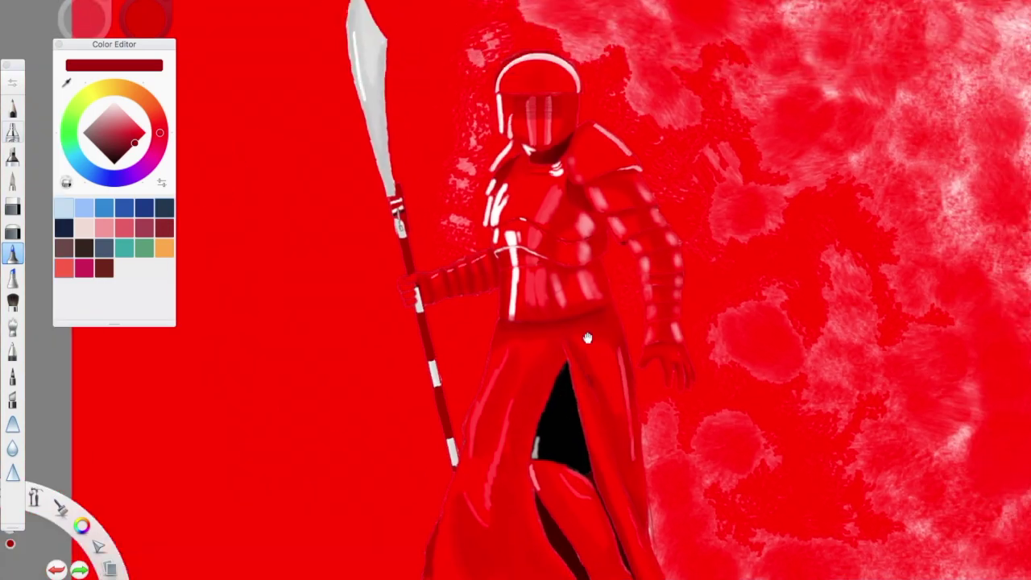
scroll(587, 337, up, 1)
click(490, 199)
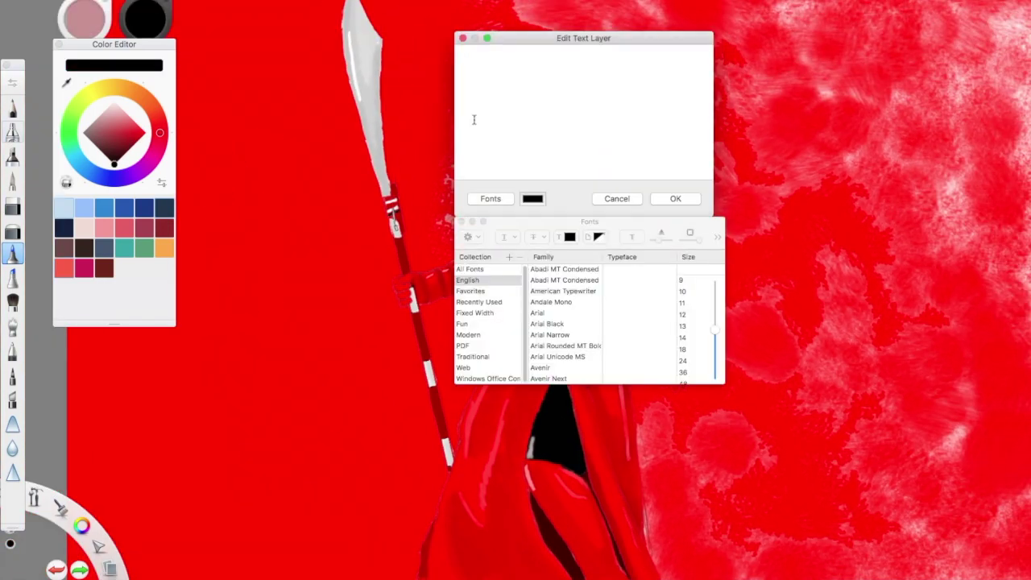
click(474, 72)
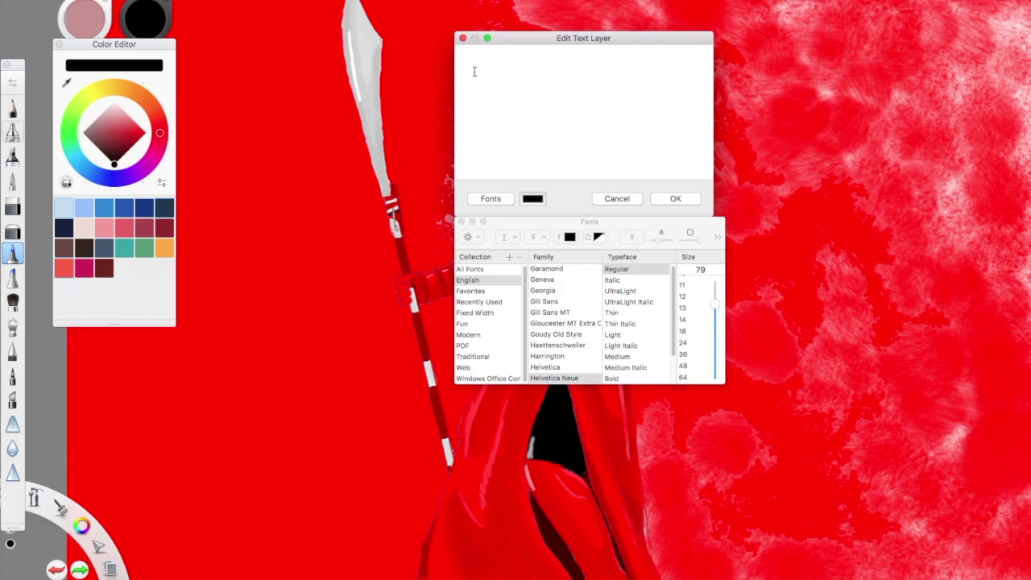
click(462, 221)
click(532, 198)
click(353, 147)
Step: Enter STAR WARS in capitals on two lines and place the title on the background beside the guard's lowered arm
text(star)
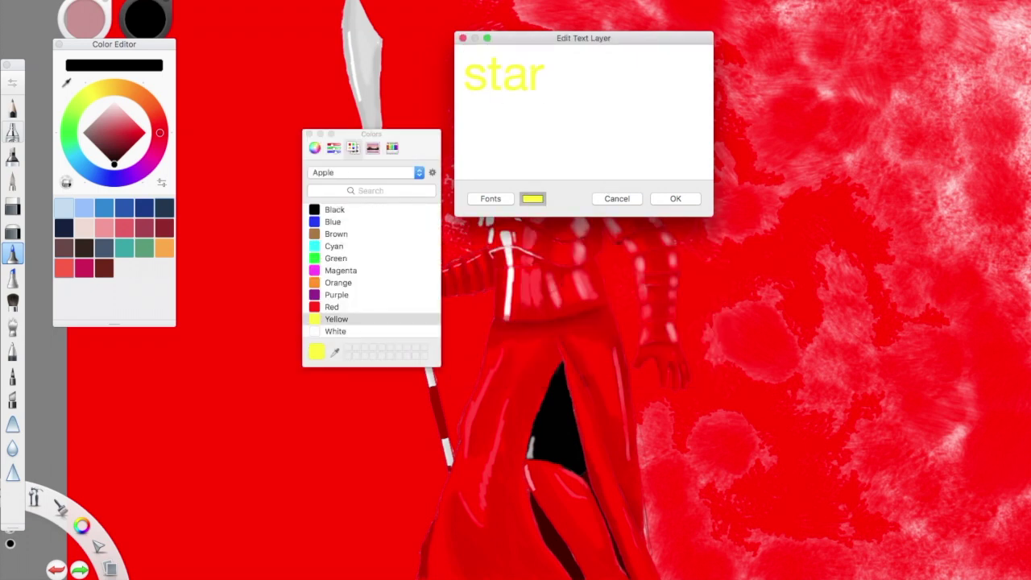
key(BackSpace)
key(BackSpace)
key(BackSpace)
key(BackSpace)
text(STAR)
key(Return)
text(WA)
key(BackSpace)
text(ARS)
click(675, 198)
drag(575, 310, 828, 295)
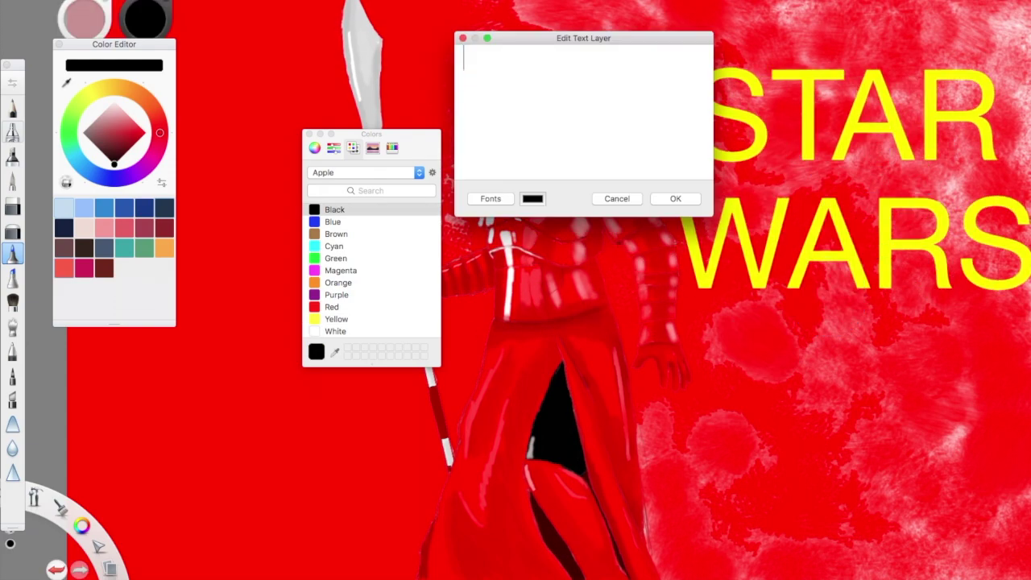
Step: Add a yellow text layer reading THE LAST JEDI and fit it between the two title lines
click(336, 318)
text(THE LAST JEDI)
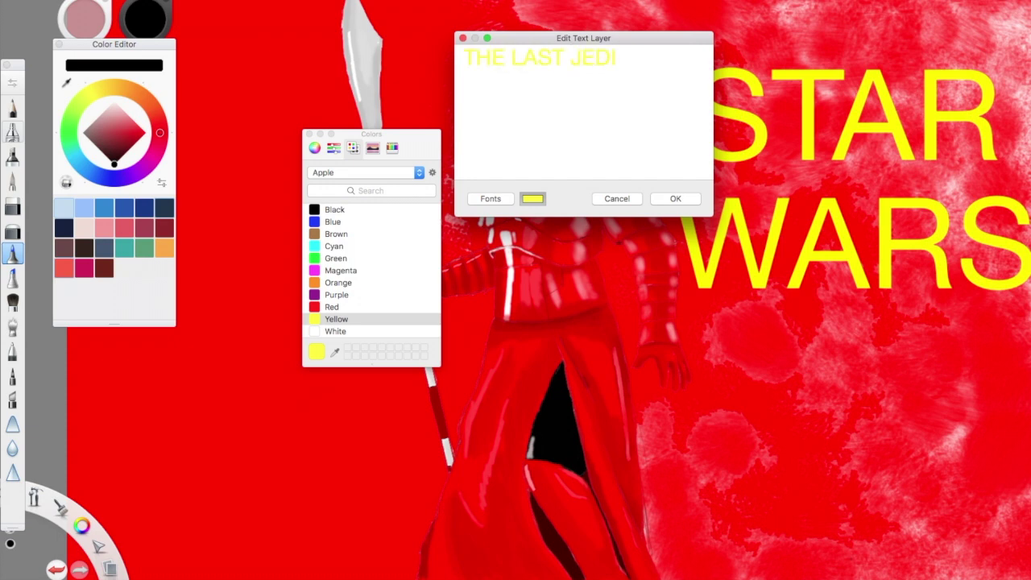
click(674, 198)
drag(502, 295, 894, 238)
Step: Close the Colors window and the Color Editor to clear the view of the poster
click(308, 133)
click(58, 44)
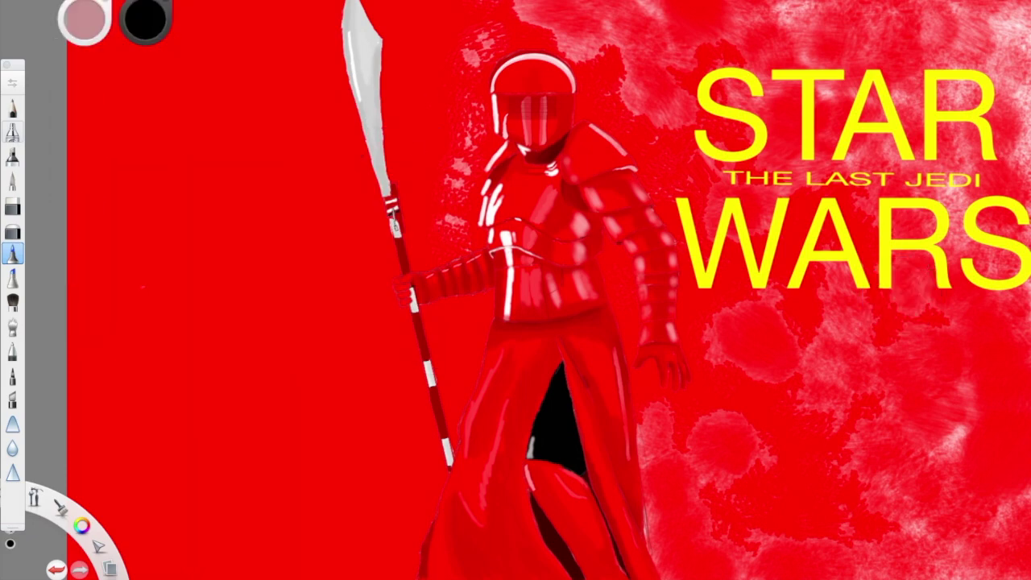
scroll(564, 290, down, 1)
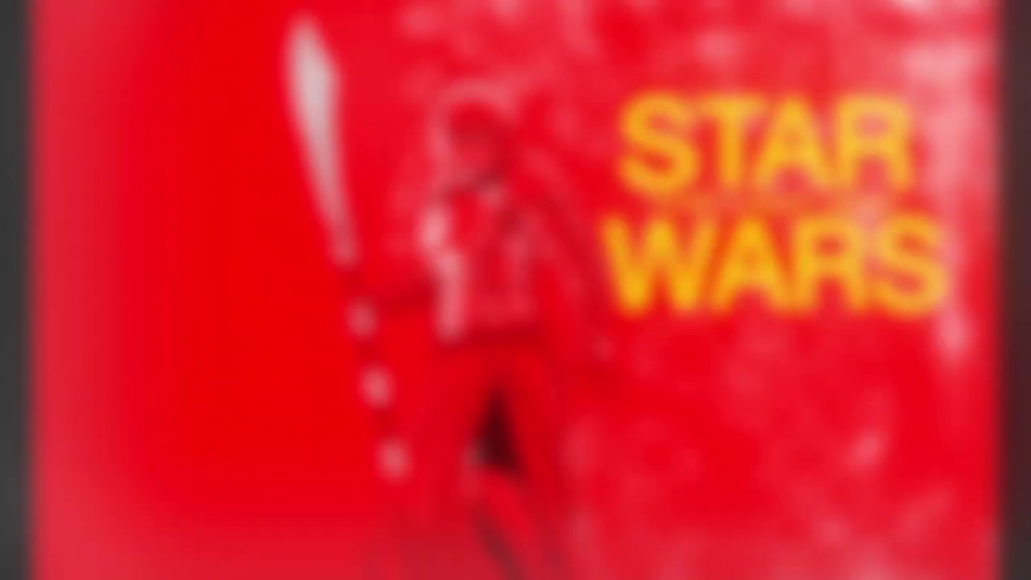